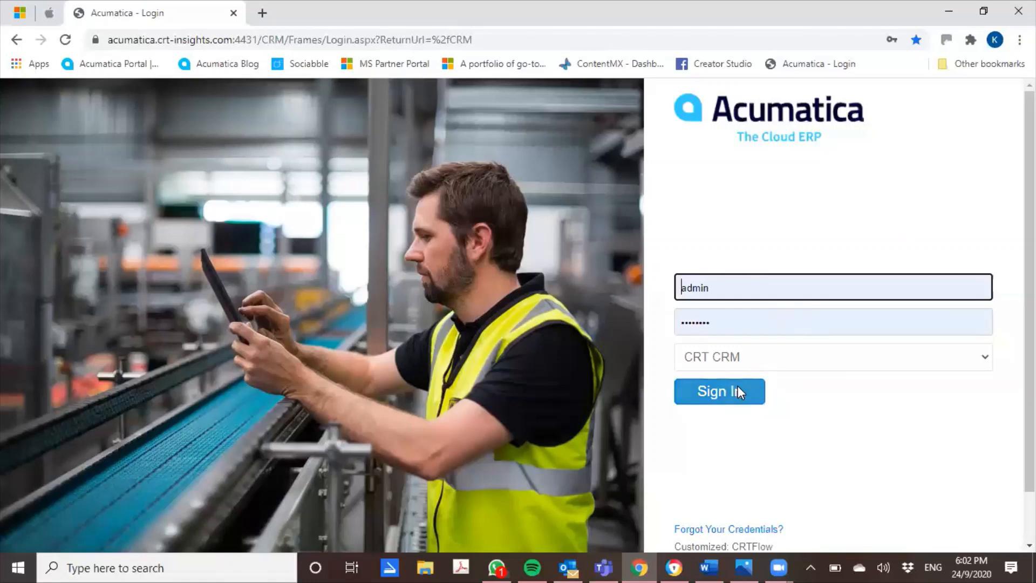
# Step: Sign in to the CRT Insights Demo company with the credentials already filled in
pyautogui.click(845, 362)
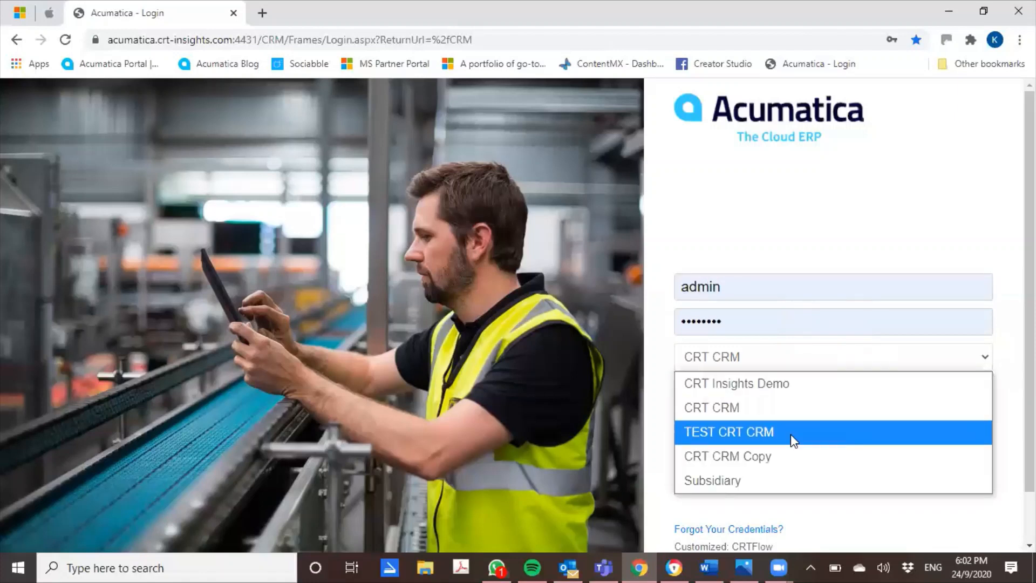
pyautogui.click(804, 384)
pyautogui.click(731, 391)
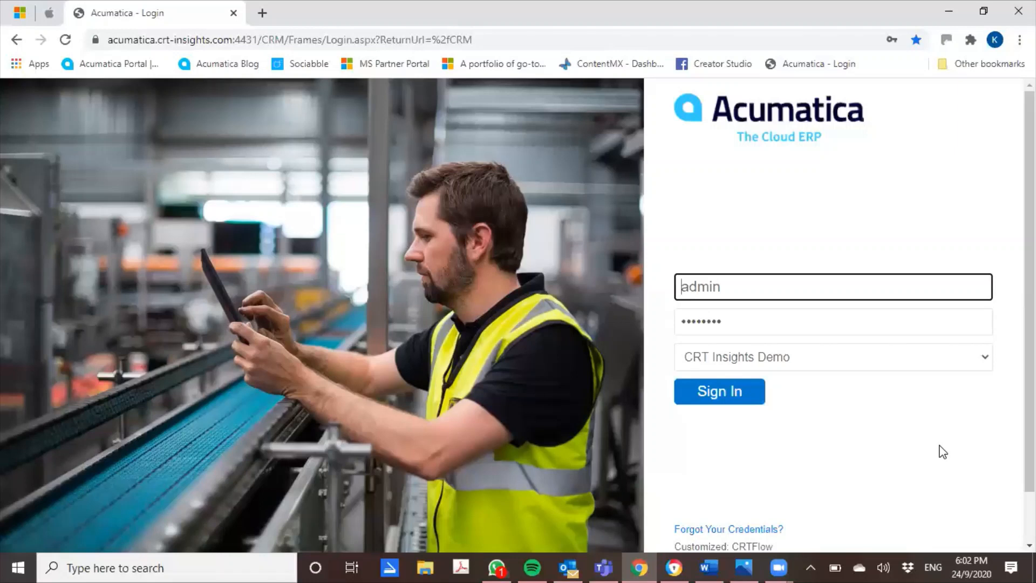
pyautogui.click(704, 397)
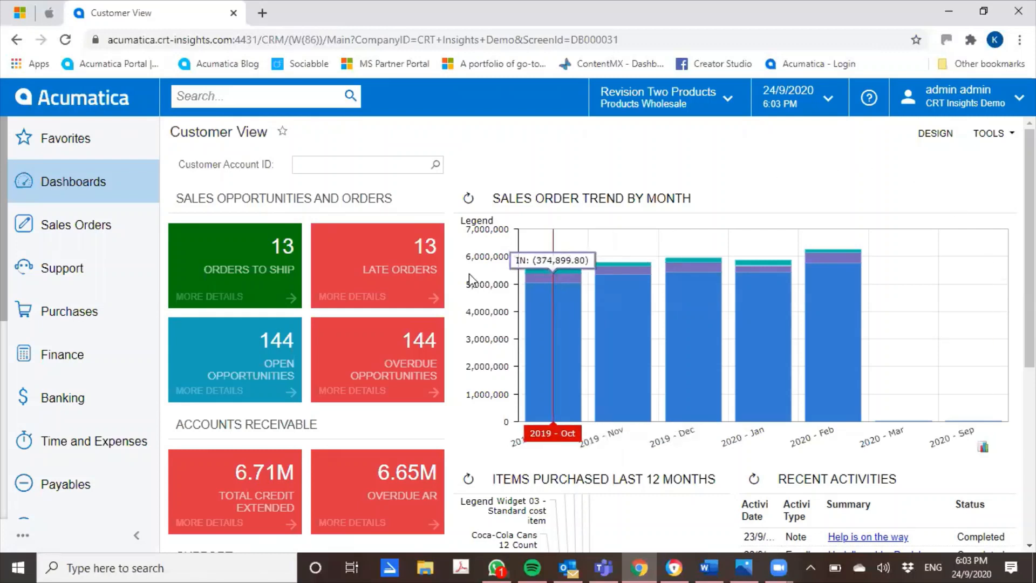
# Step: Open the detail list behind the Late Orders tile and return to the Customer View dashboard
pyautogui.click(393, 262)
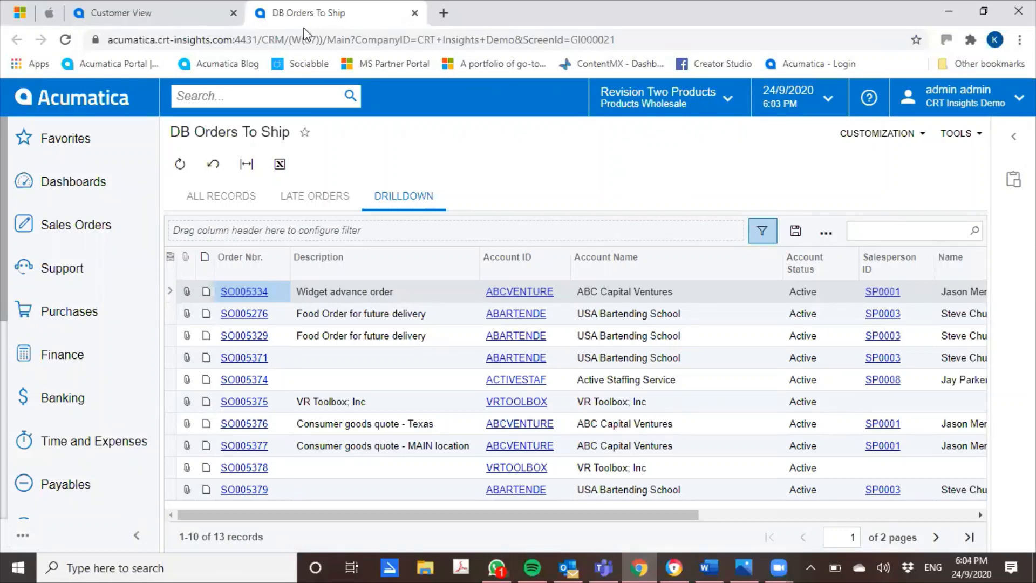
pyautogui.click(150, 14)
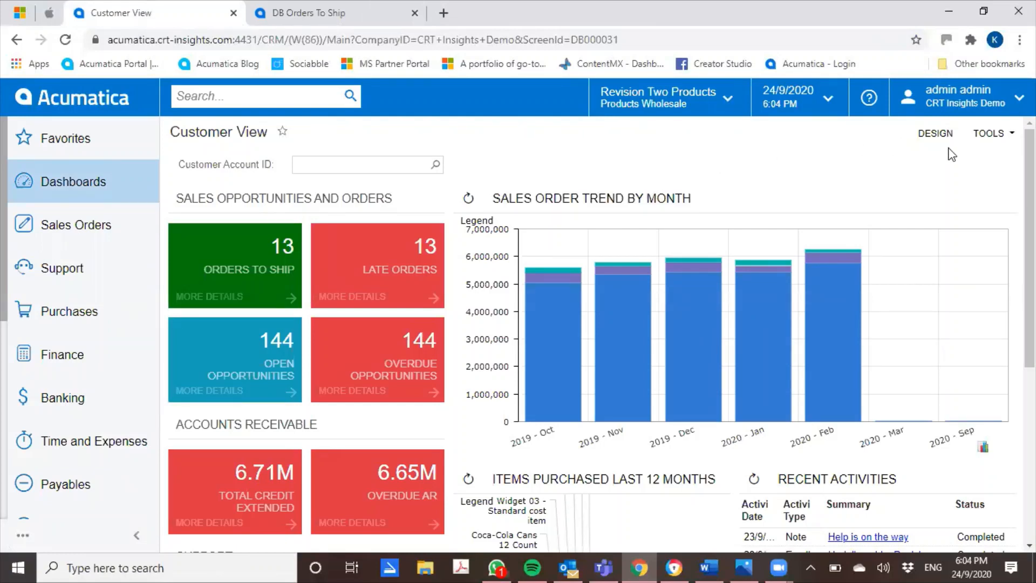
# Step: Examine the Customer View dashboard's editable widgets and empty widget slots in design mode, and leave design mode
pyautogui.click(937, 134)
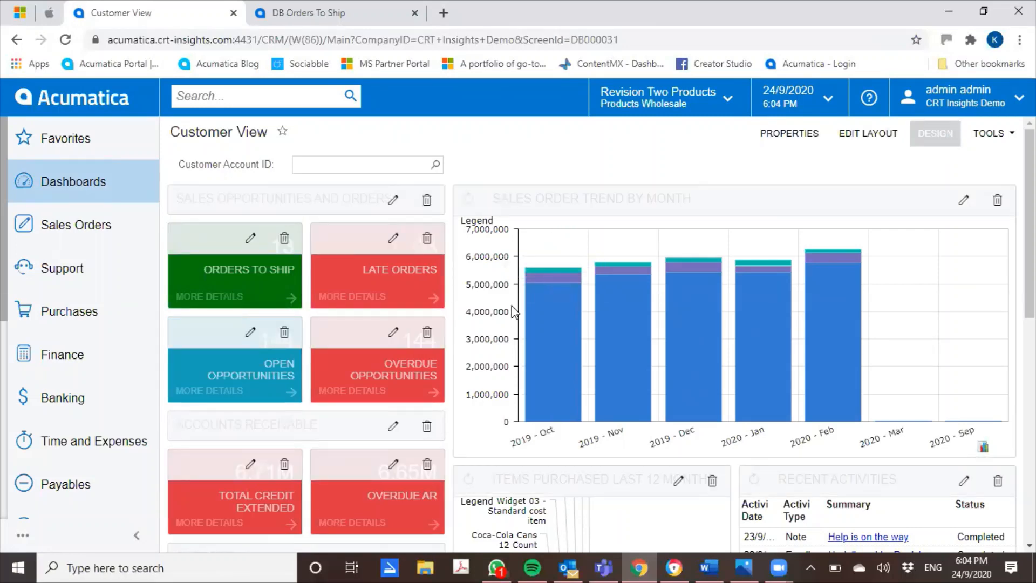
pyautogui.scroll(-4, 514, 312)
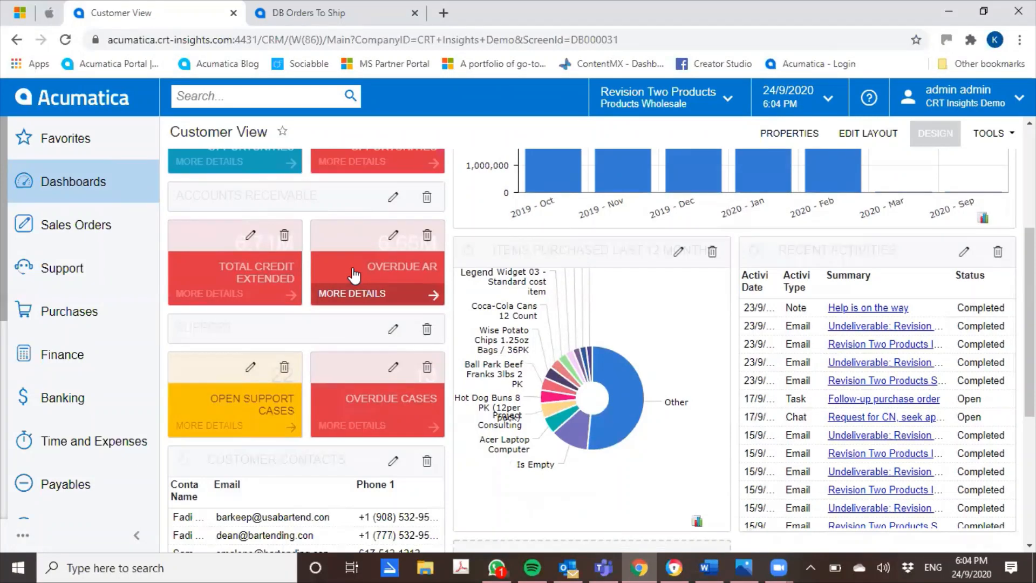
pyautogui.scroll(4, 353, 275)
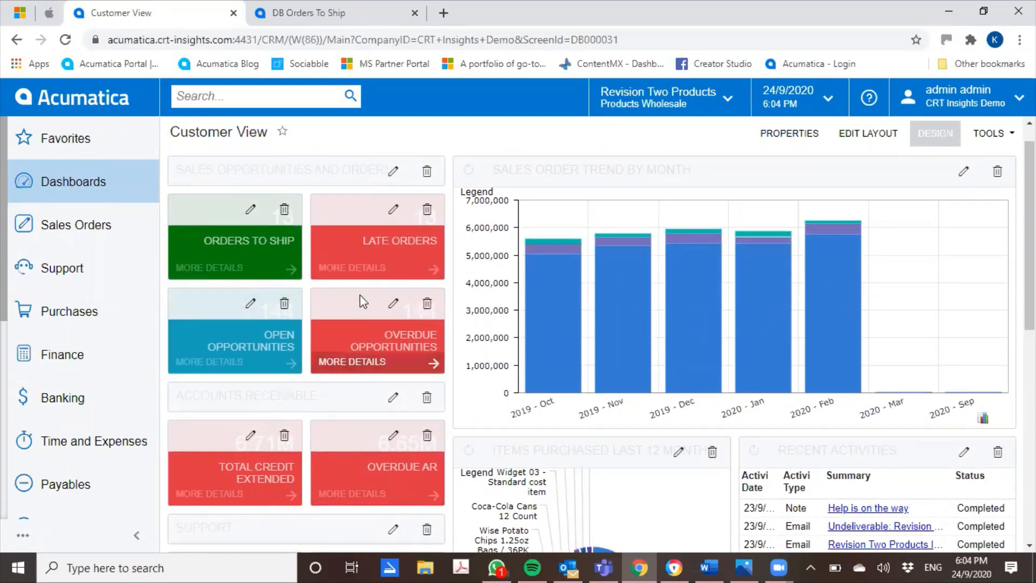
pyautogui.moveTo(649, 308)
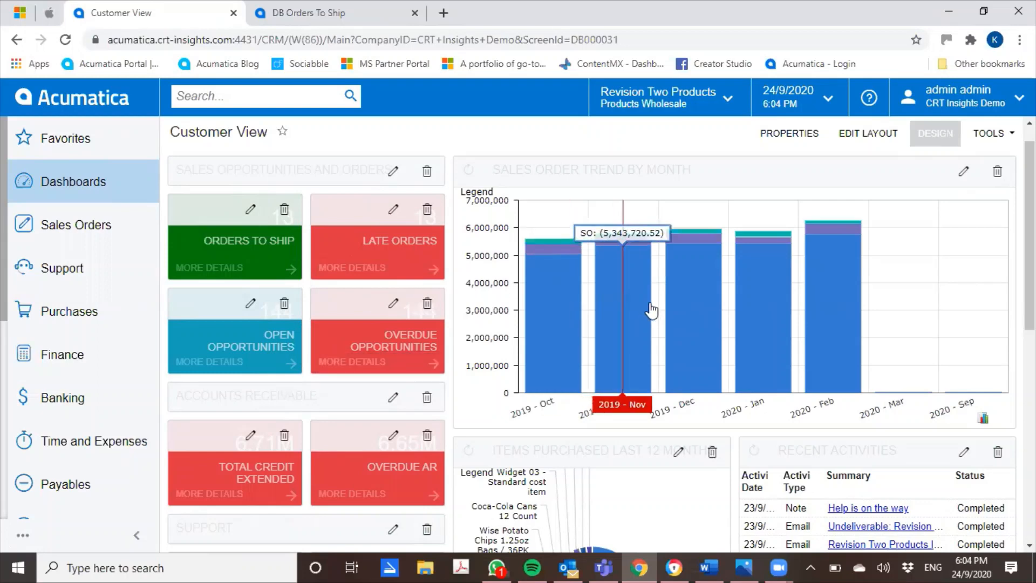
pyautogui.scroll(-5, 651, 311)
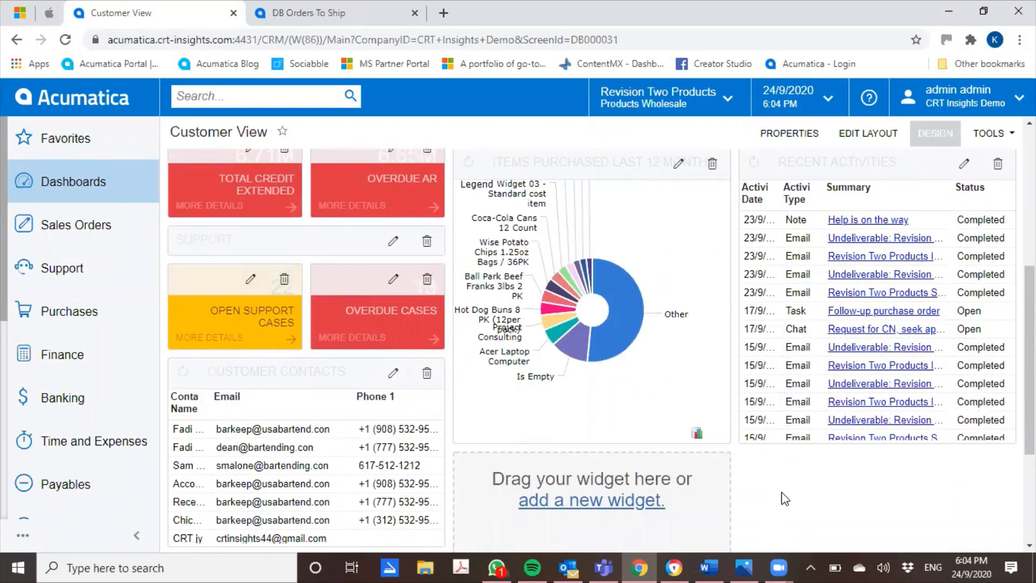
pyautogui.scroll(-1, 786, 500)
pyautogui.scroll(-3, 786, 499)
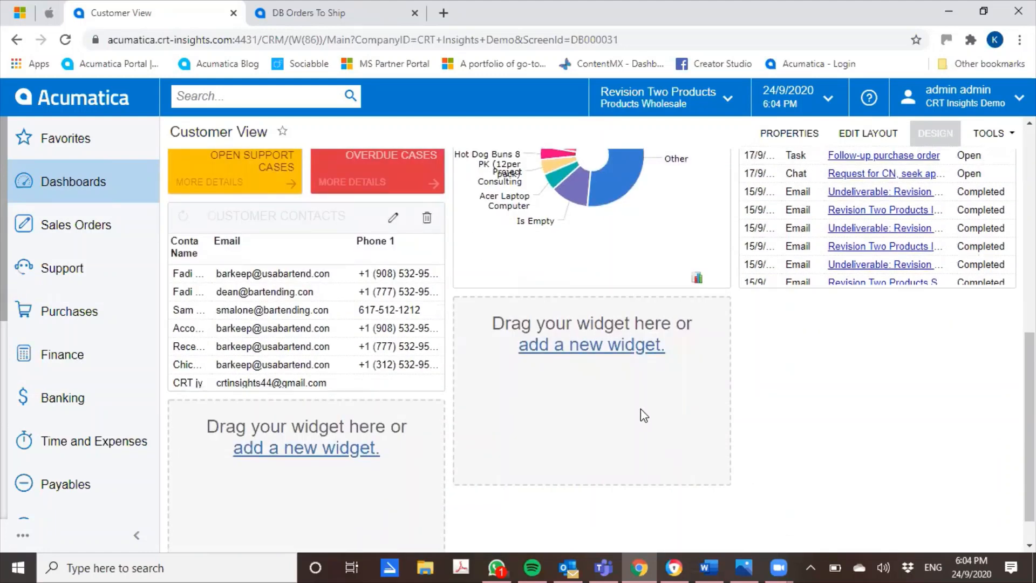
pyautogui.scroll(5, 937, 410)
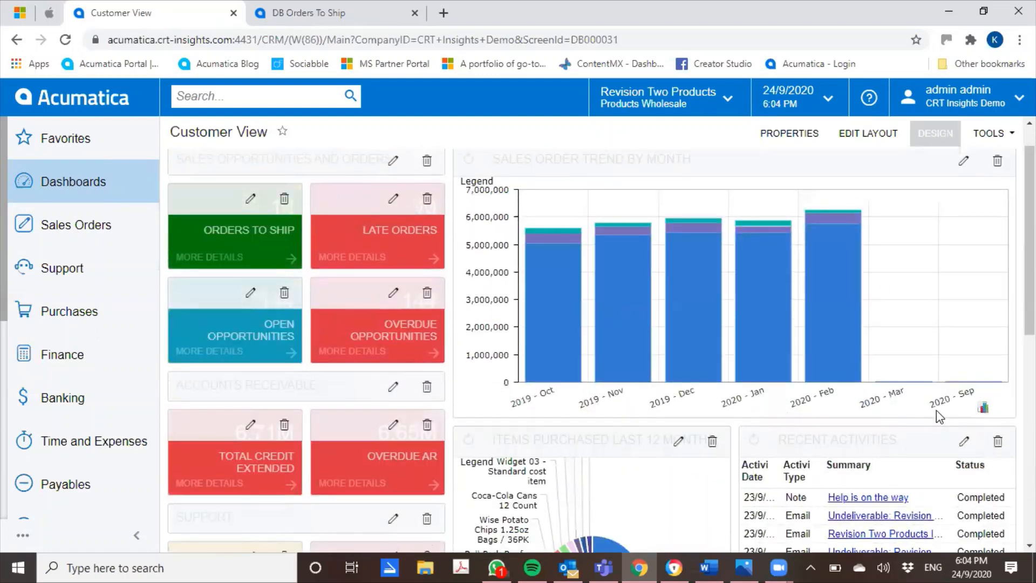
pyautogui.click(931, 135)
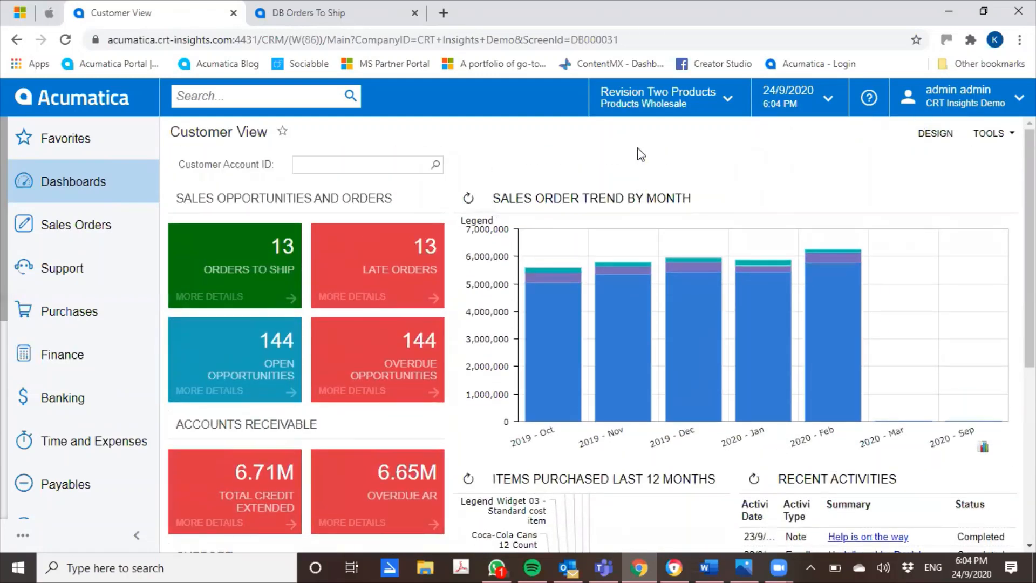
pyautogui.click(375, 168)
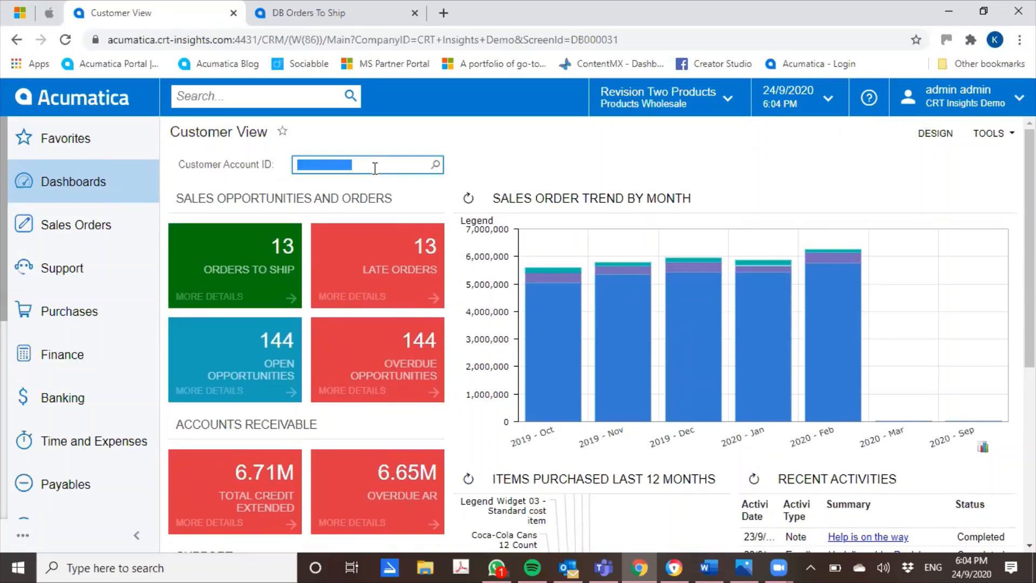
pyautogui.write('USA')
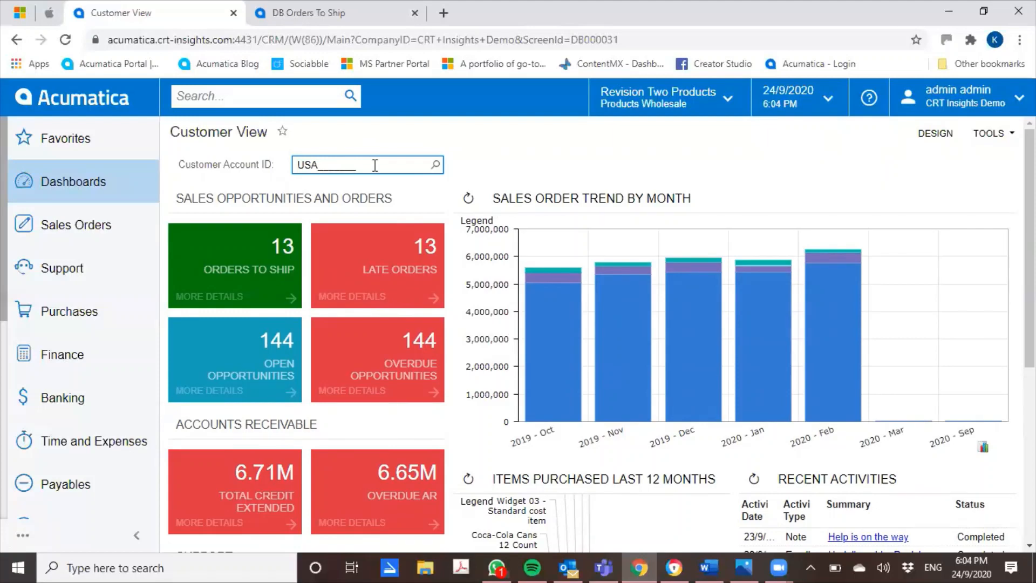
pyautogui.write(' BAR')
# Step: Filter the Customer View dashboard to USA Bartending School, searching the customer account lookup for "usa bar"
pyautogui.click(433, 165)
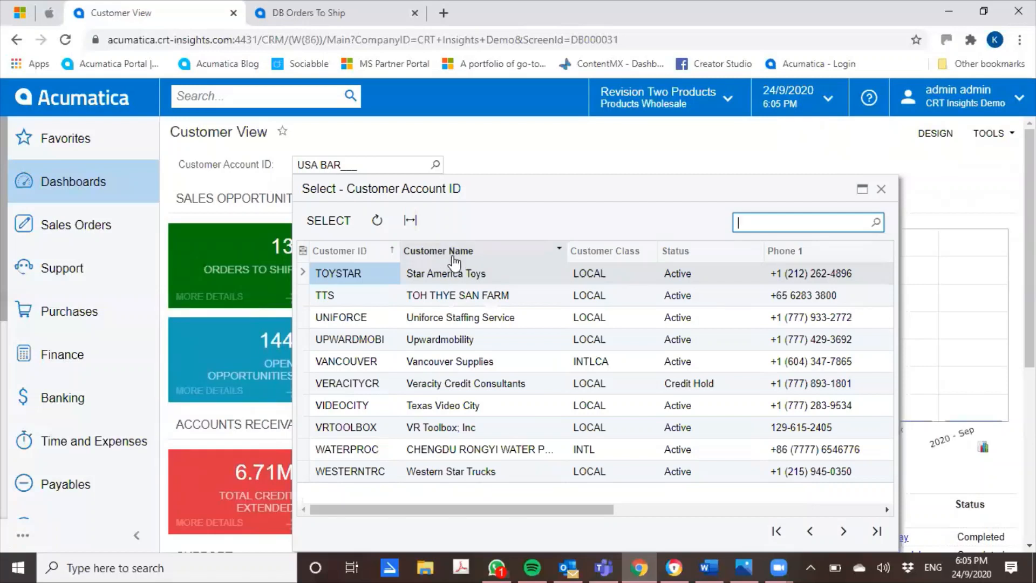
pyautogui.click(361, 160)
pyautogui.press('BackSpace')
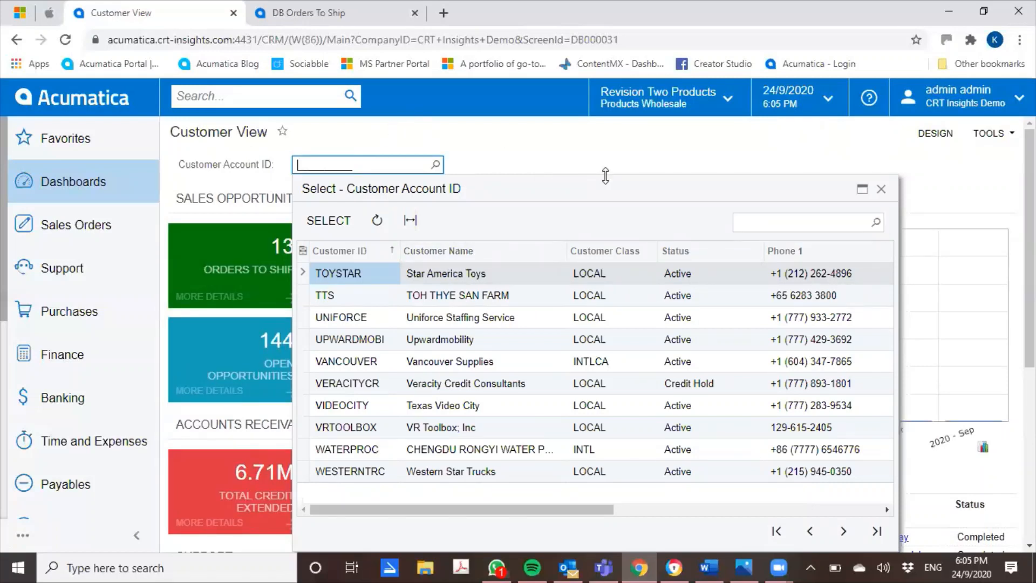
pyautogui.click(756, 223)
pyautogui.write('usa')
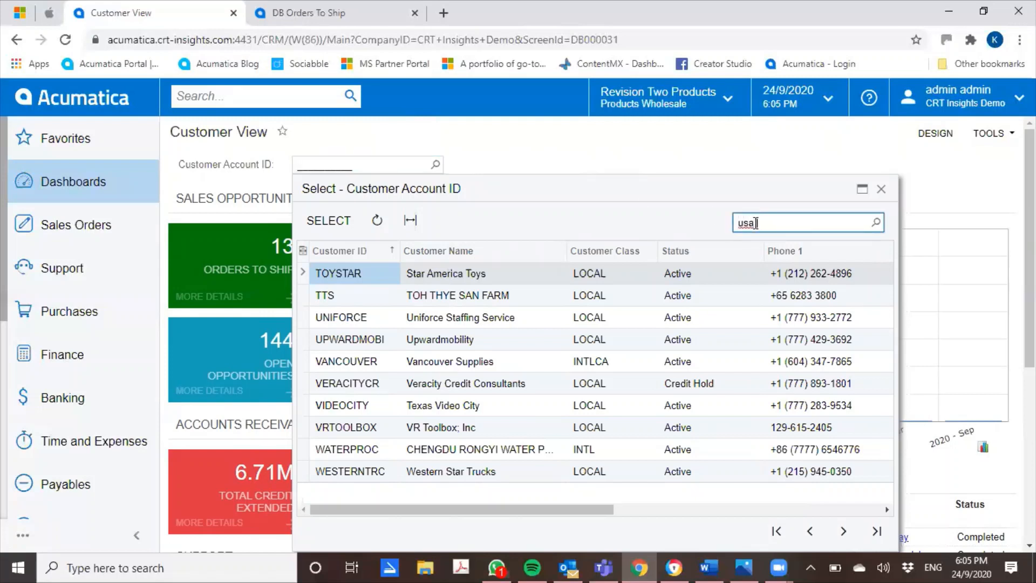
pyautogui.write(' bar')
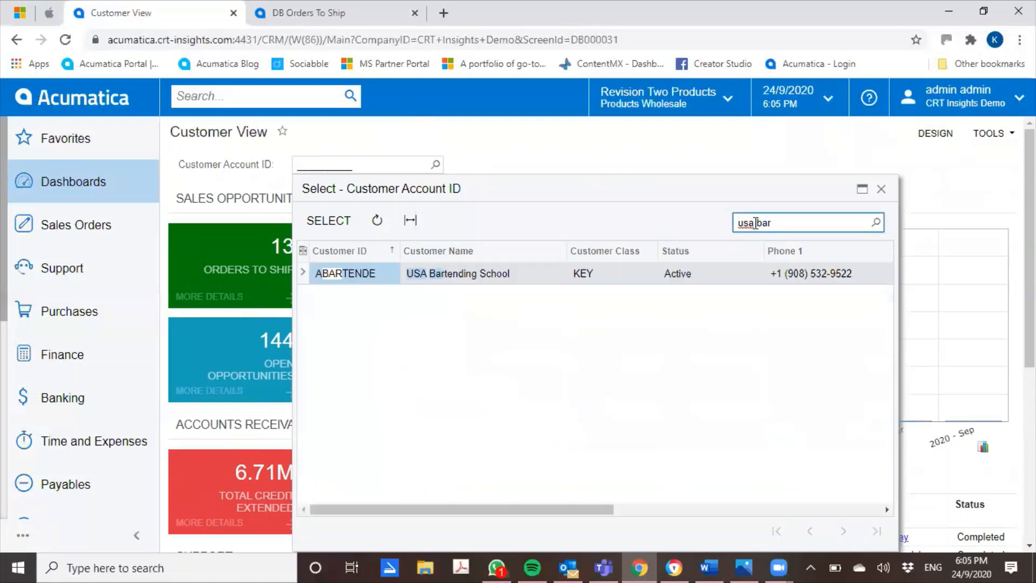
pyautogui.click(459, 280)
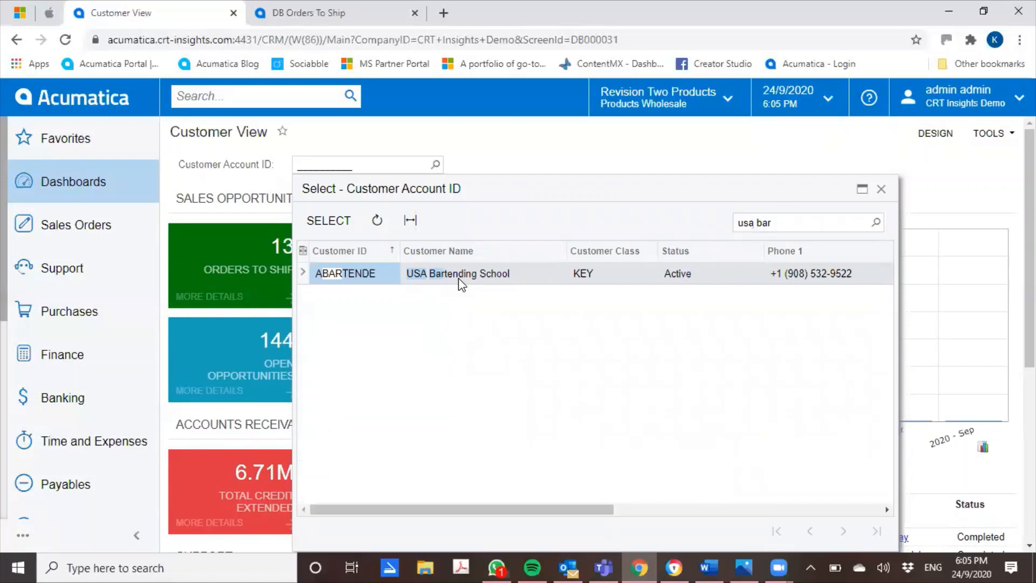
pyautogui.doubleClick(459, 279)
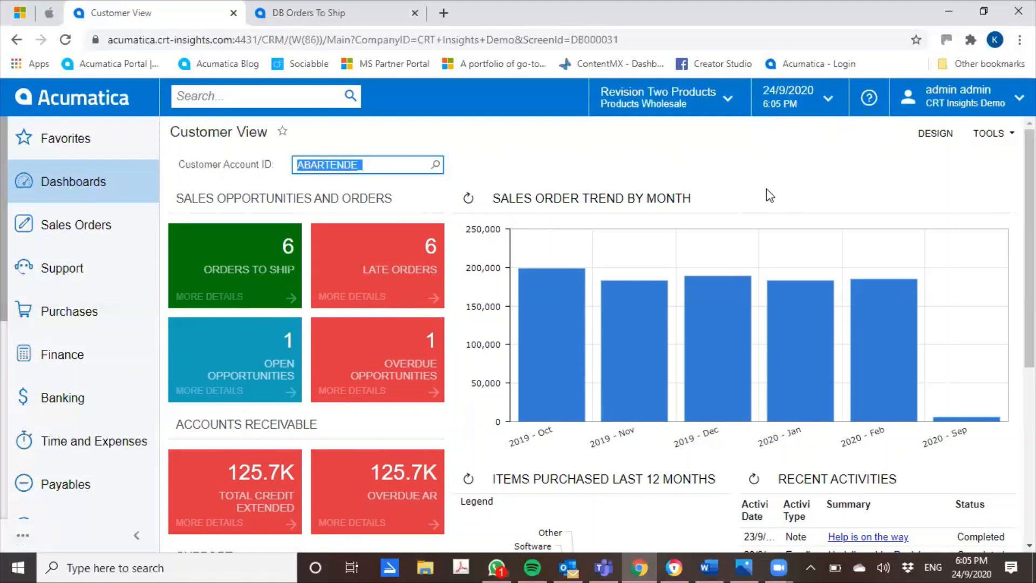
# Step: Look over the filtered customer dashboard and open the CRM Flow dashboard
pyautogui.scroll(-5, 854, 187)
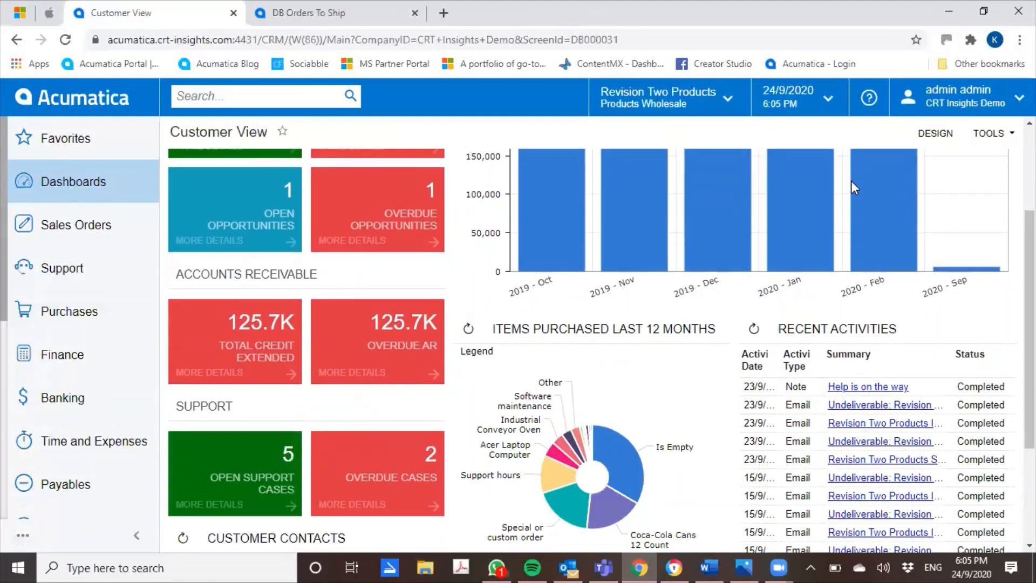
pyautogui.scroll(-1, 854, 188)
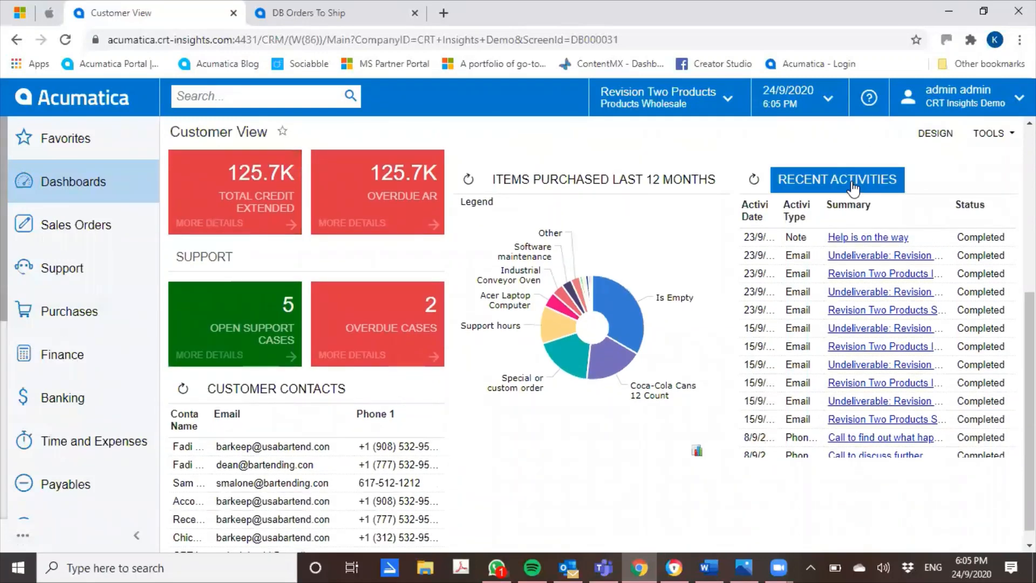
pyautogui.scroll(6, 853, 187)
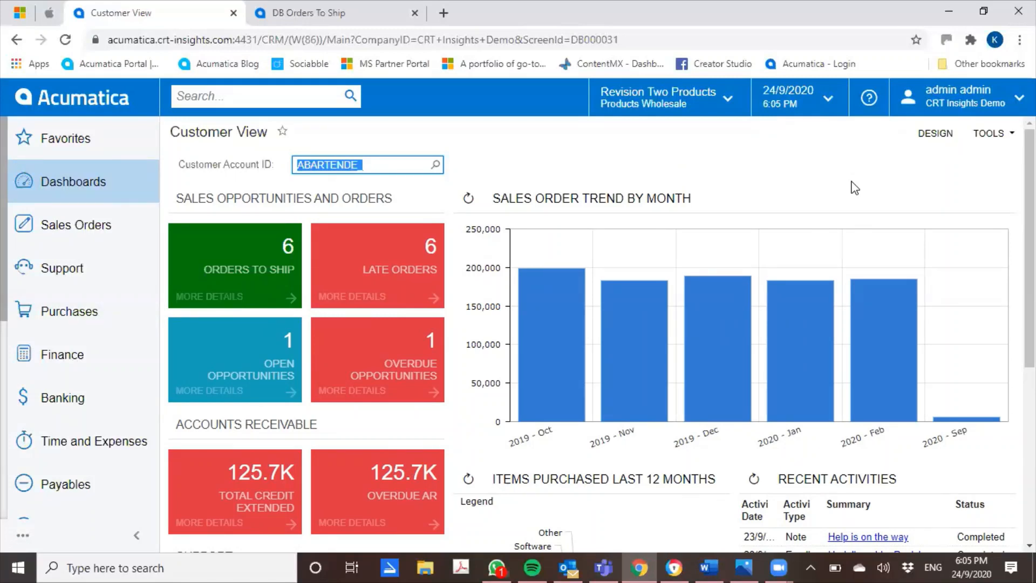
pyautogui.click(118, 194)
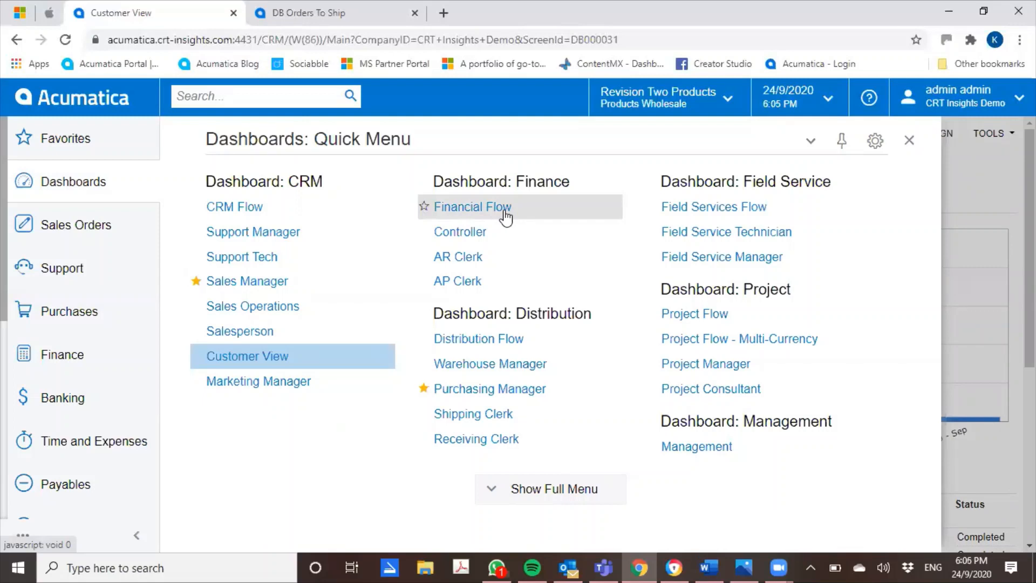
pyautogui.click(234, 208)
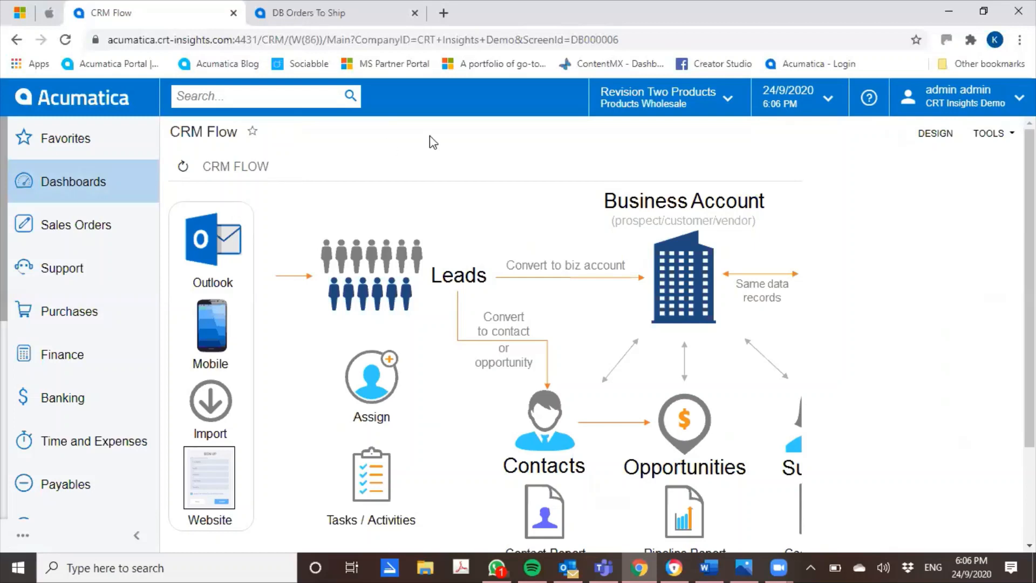
# Step: Open the new lead form from the Leads figure in the CRM flow diagram
pyautogui.scroll(-2, 861, 244)
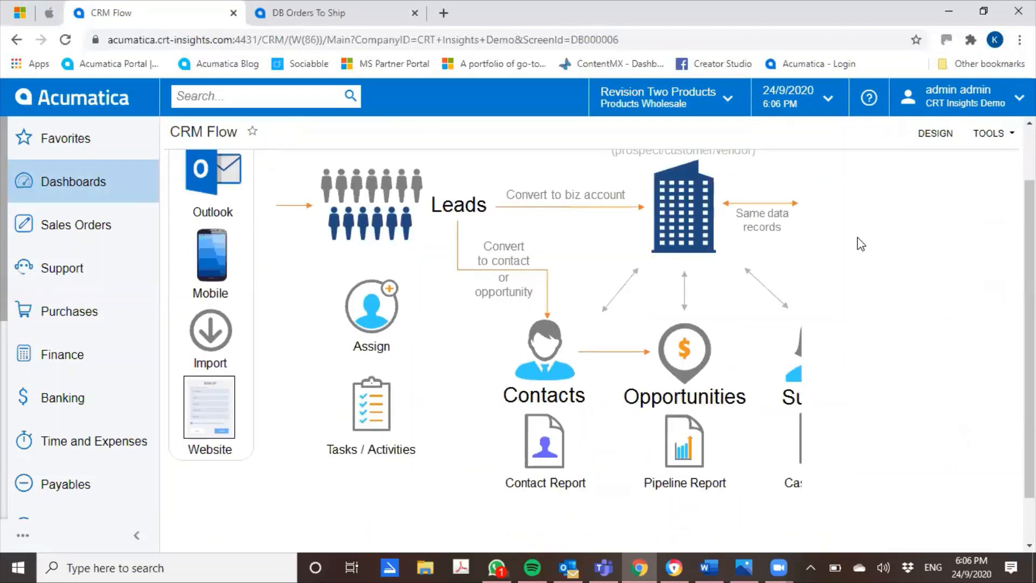
pyautogui.scroll(1, 861, 244)
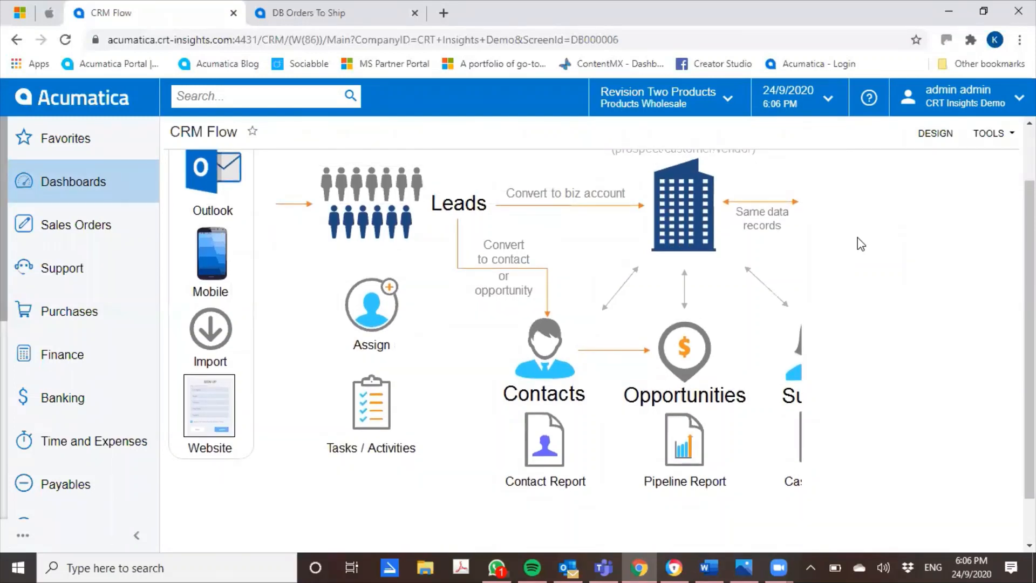
pyautogui.click(382, 200)
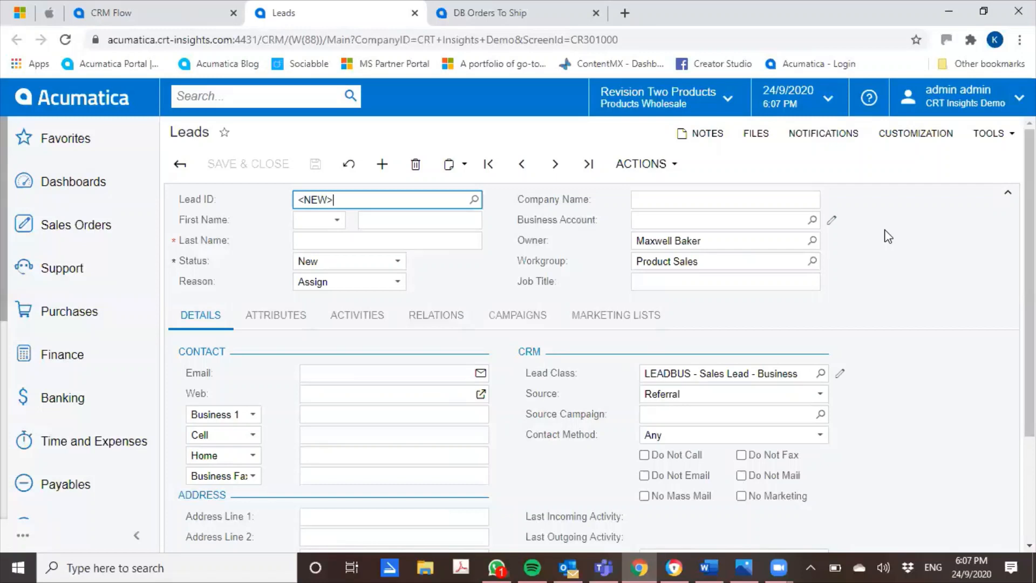
# Step: From the home dashboard, search all transactions and profiles for "usa bar", and clear the search after reviewing the results
pyautogui.click(311, 95)
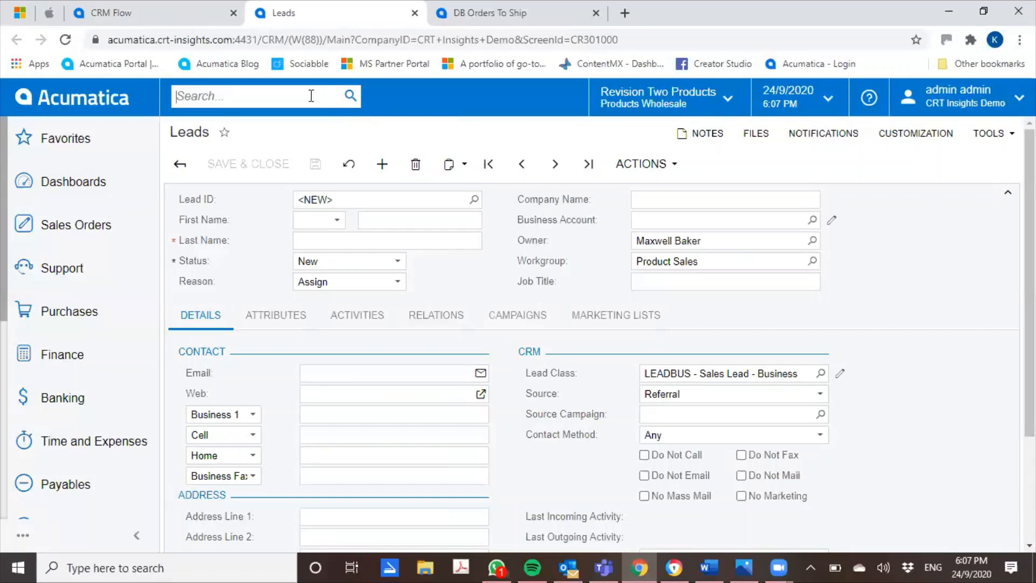
pyautogui.click(99, 105)
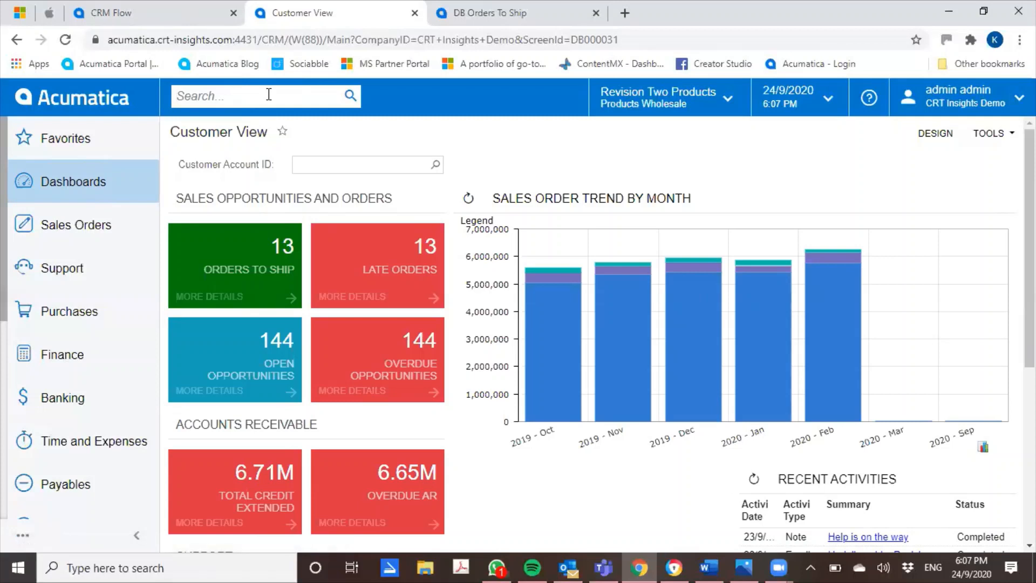
pyautogui.write('usa bar')
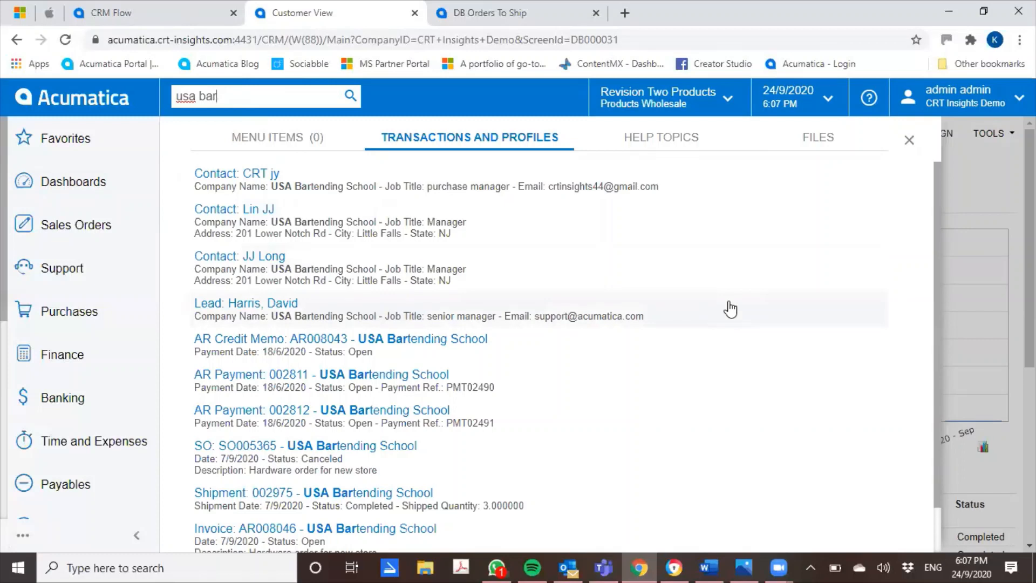
pyautogui.scroll(-1, 730, 309)
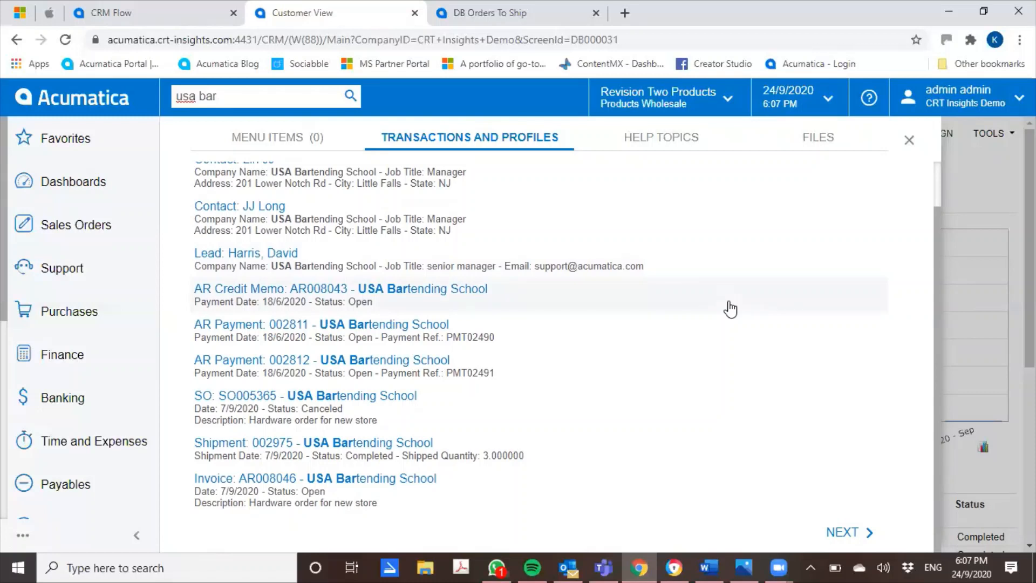
pyautogui.scroll(1, 731, 309)
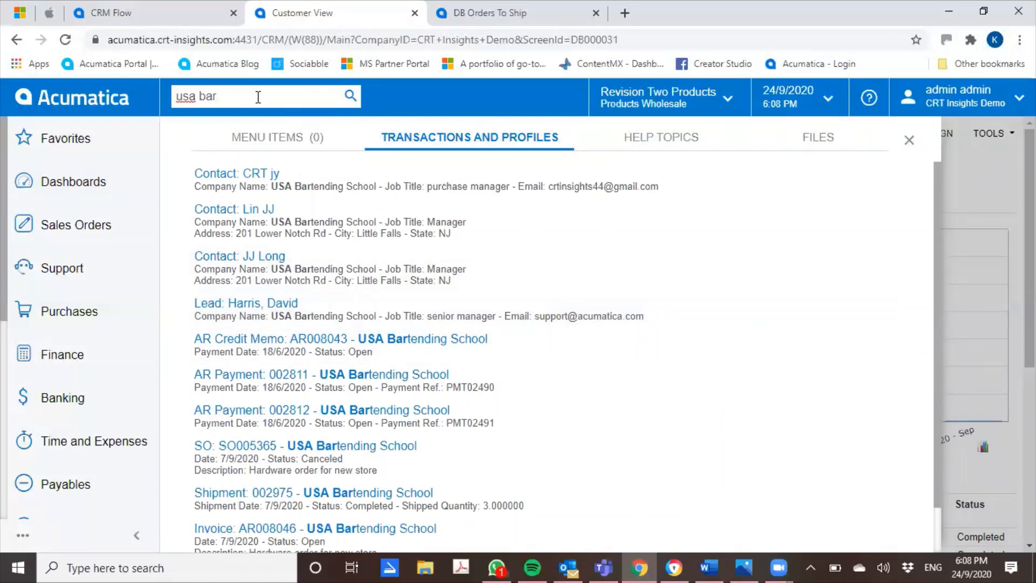
pyautogui.moveTo(222, 96); pyautogui.dragTo(170, 97)
pyautogui.press('BackSpace')
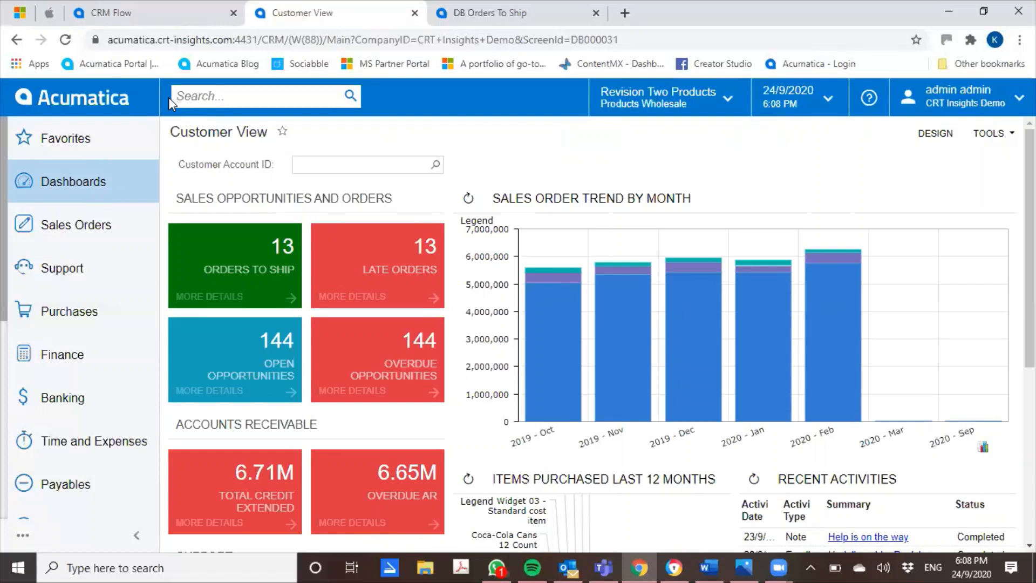
# Step: Search transactions and profiles for the contact's full name, followed by a search for the customer's phone number
pyautogui.write('jj long')
pyautogui.press('Return')
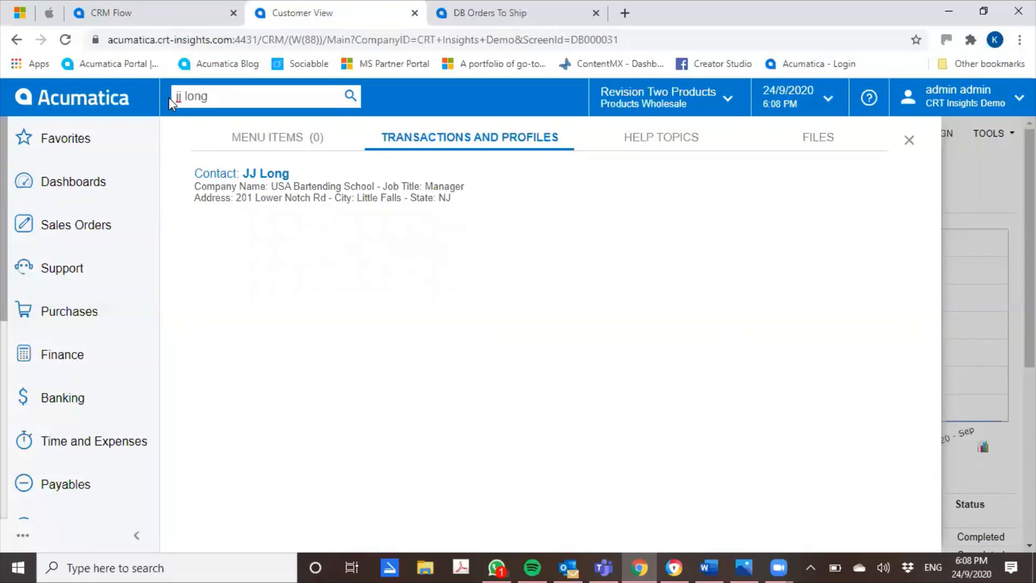
pyautogui.moveTo(223, 96); pyautogui.dragTo(132, 103)
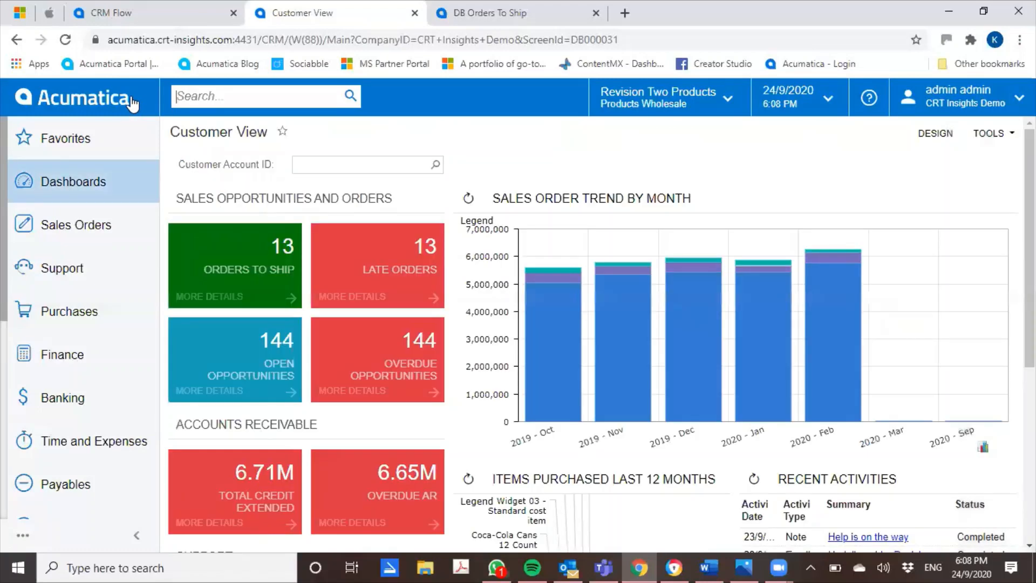
pyautogui.write('532-')
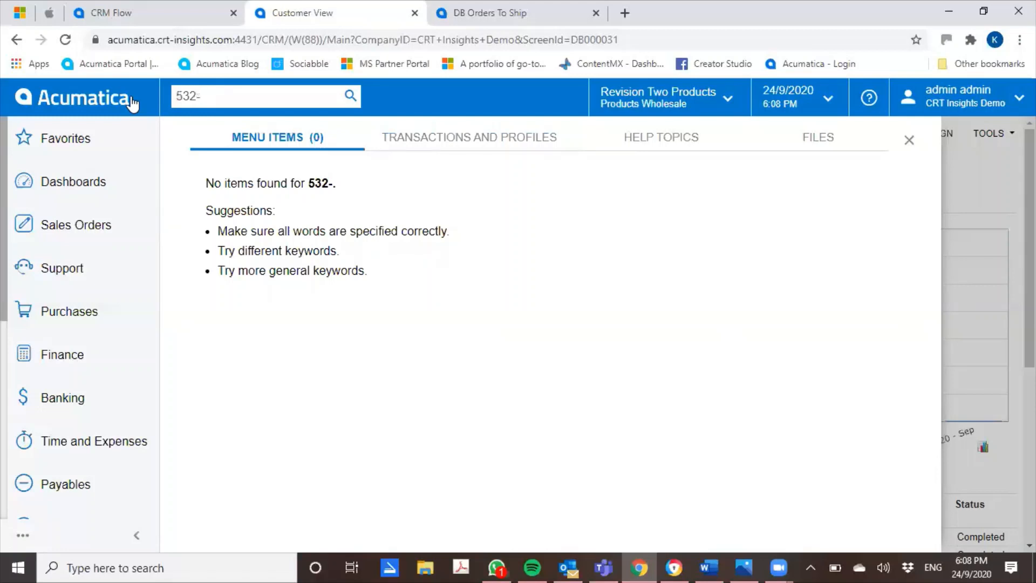
pyautogui.write('9522')
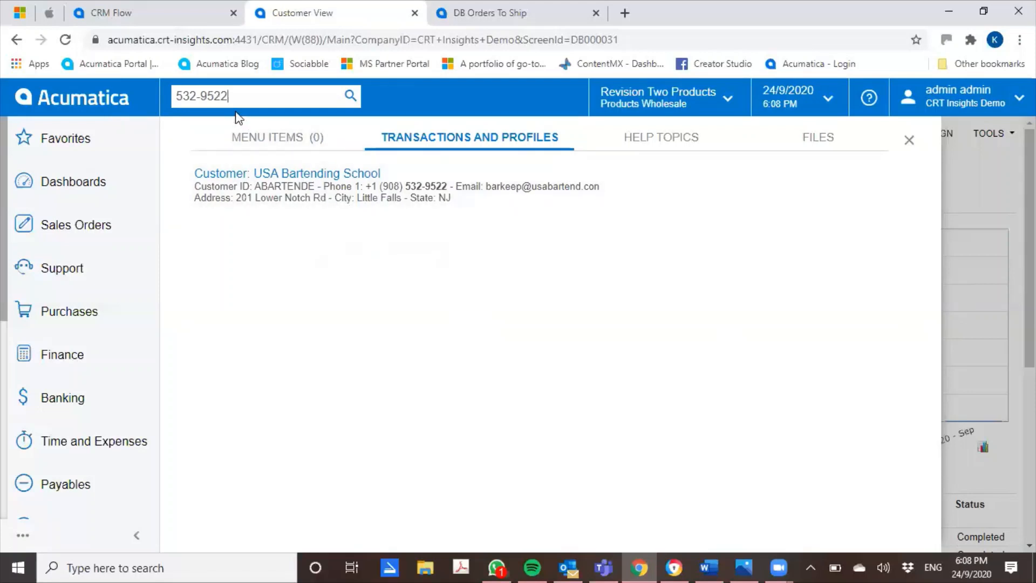
# Step: Search for "sales order", review the matching menu items, transactions and help topics, and close the search results
pyautogui.moveTo(236, 98); pyautogui.dragTo(157, 116)
pyautogui.press('BackSpace')
pyautogui.write('sales order')
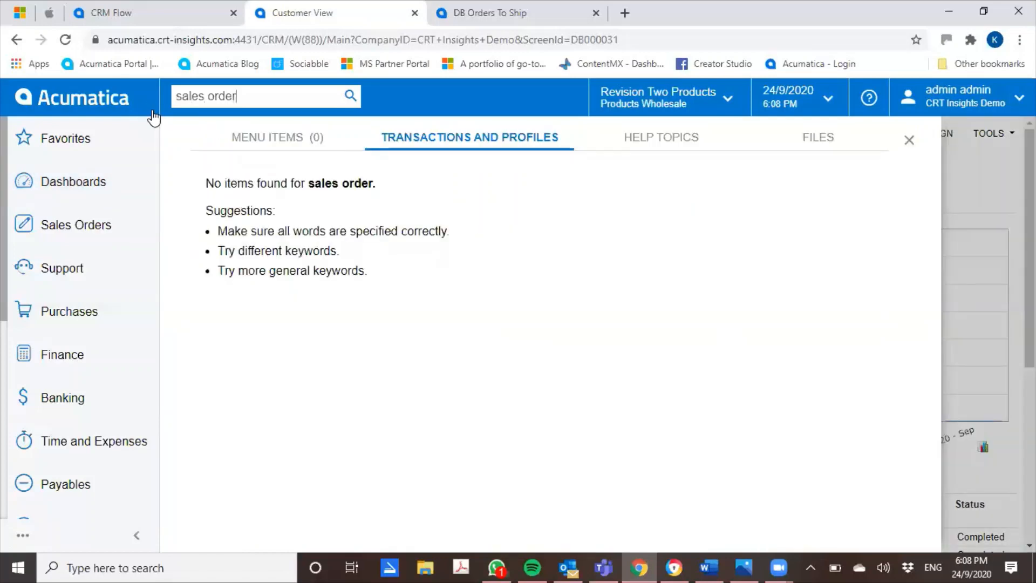
pyautogui.click(240, 143)
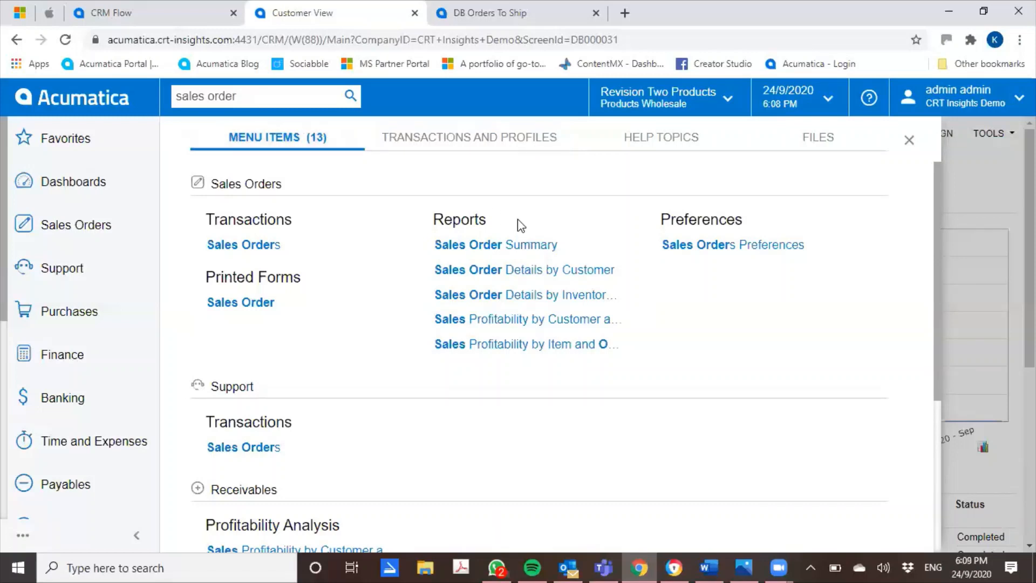
pyautogui.click(478, 149)
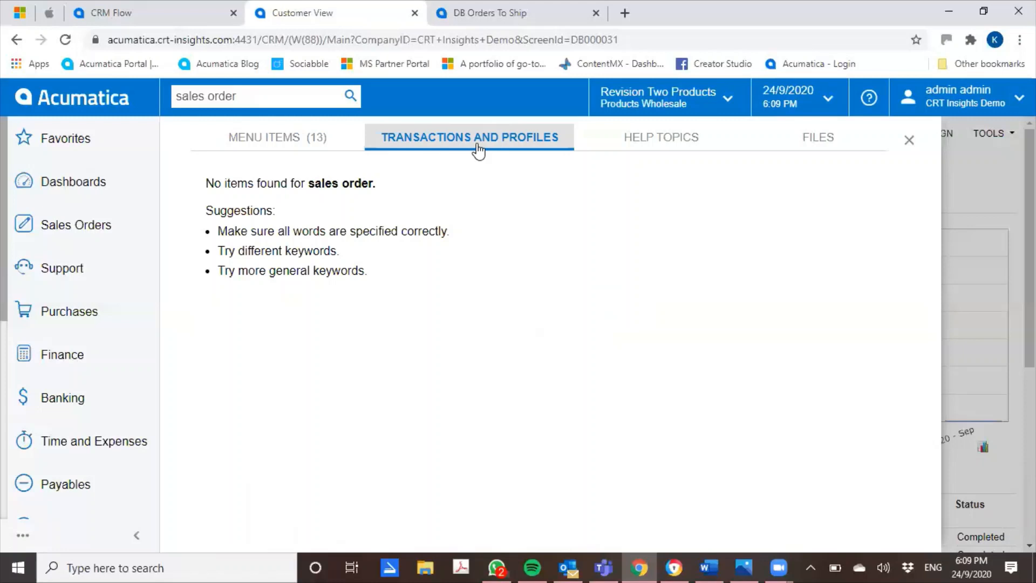
pyautogui.click(661, 139)
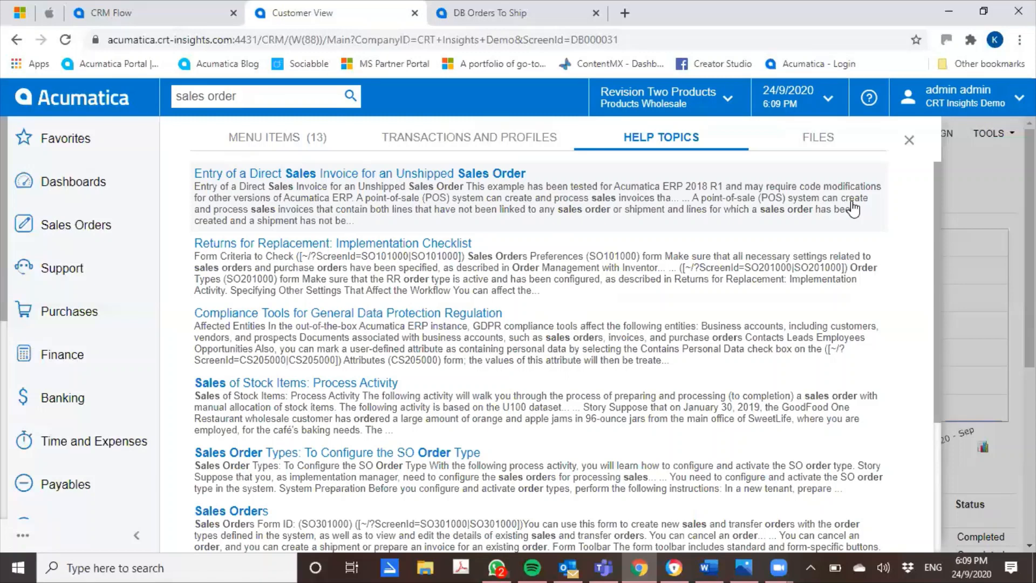
pyautogui.click(910, 139)
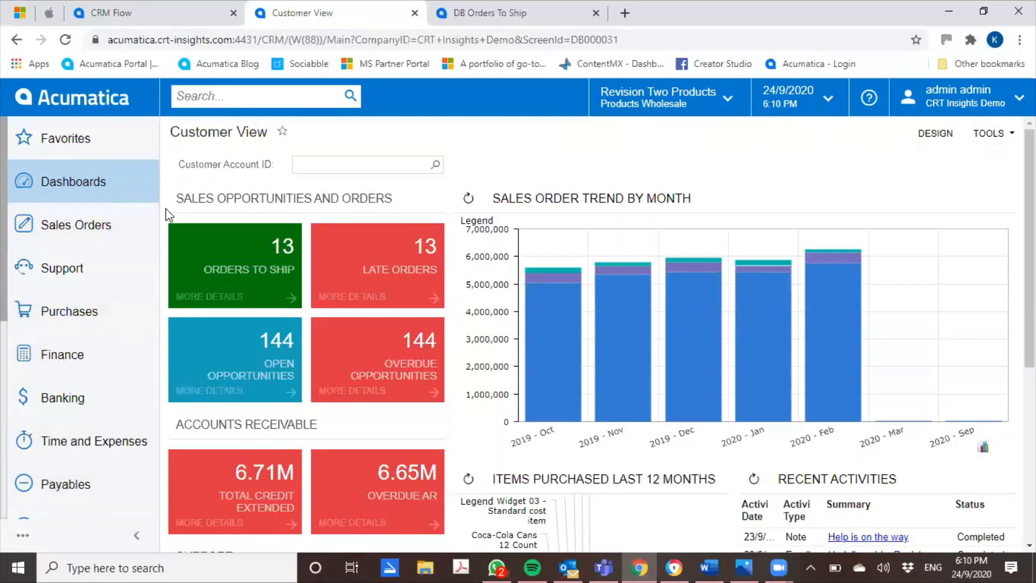
# Step: Look through the full list of workspaces and examine the complete set of Sales Orders links, including reports and preferences
pyautogui.scroll(-5, 97, 238)
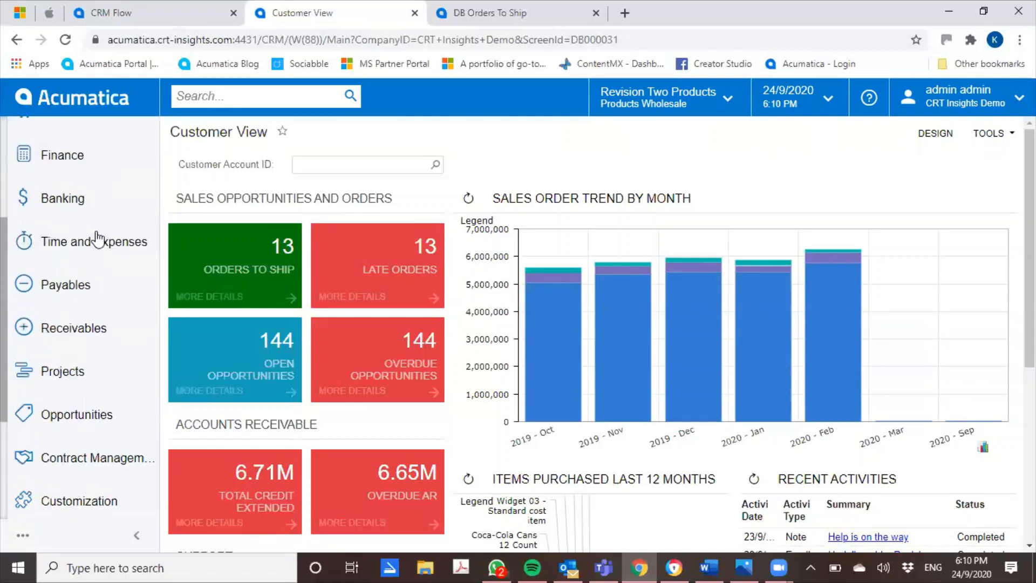
pyautogui.scroll(-2, 97, 237)
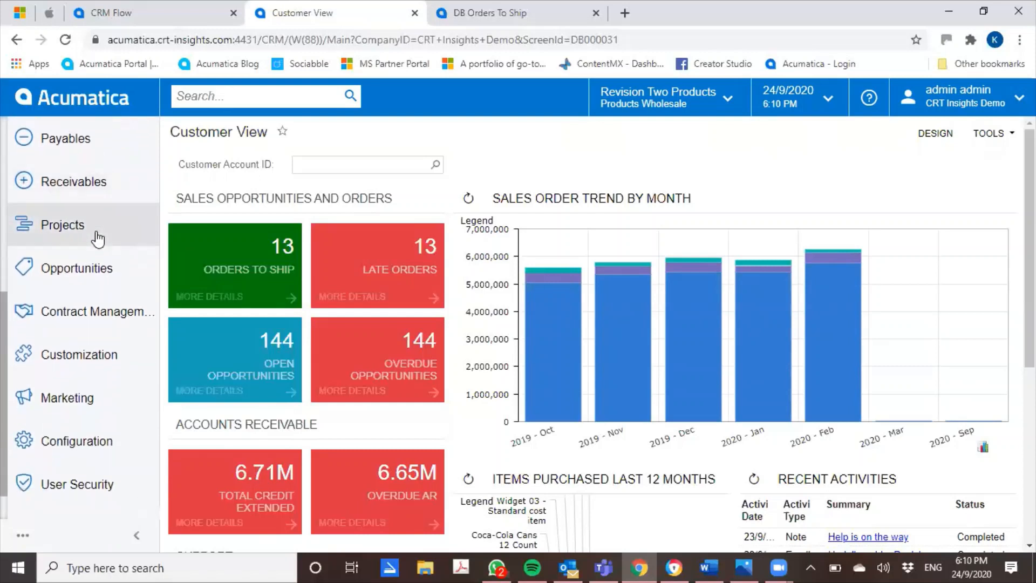
pyautogui.scroll(-1, 97, 239)
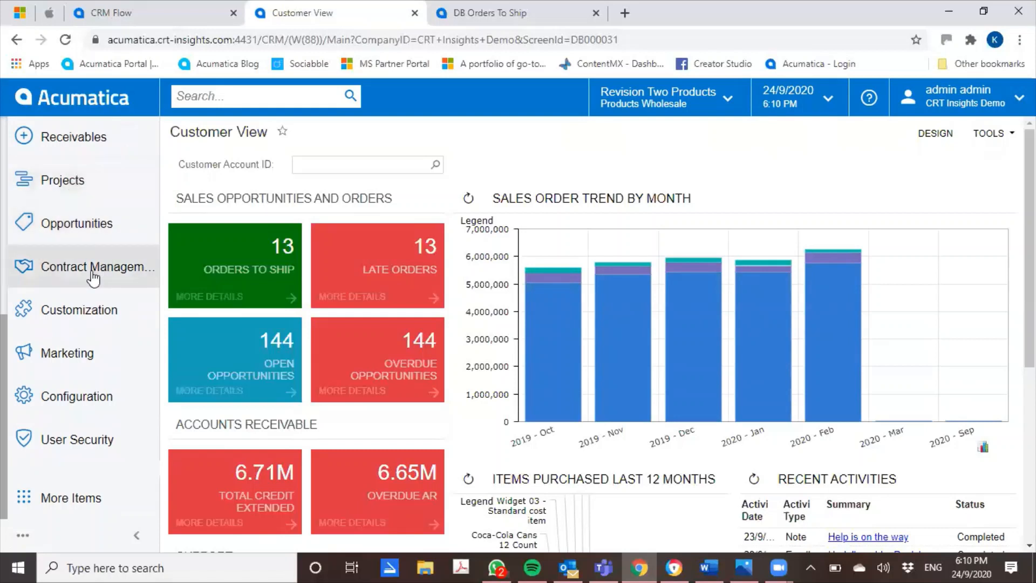
pyautogui.scroll(7, 93, 270)
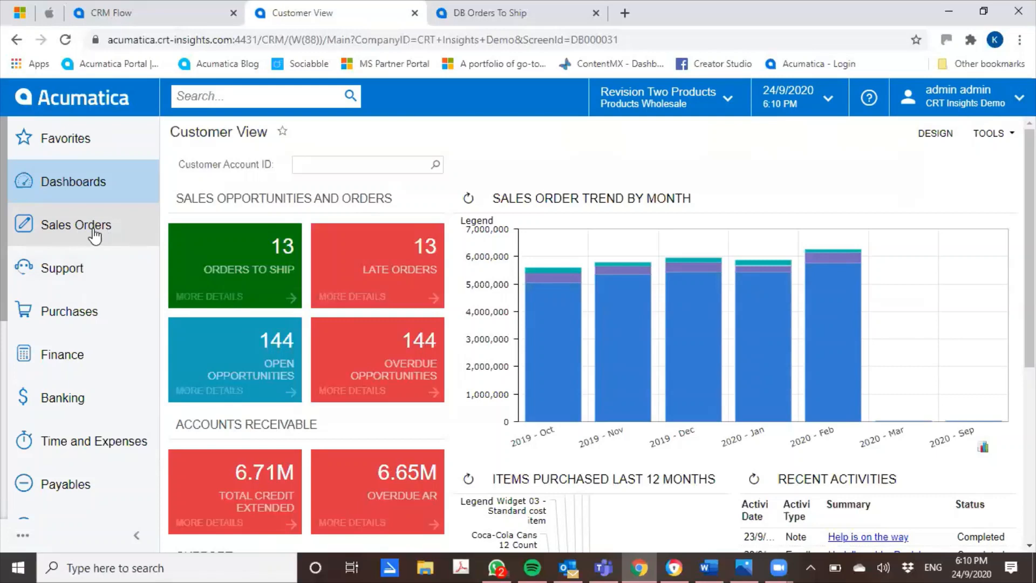
pyautogui.click(95, 235)
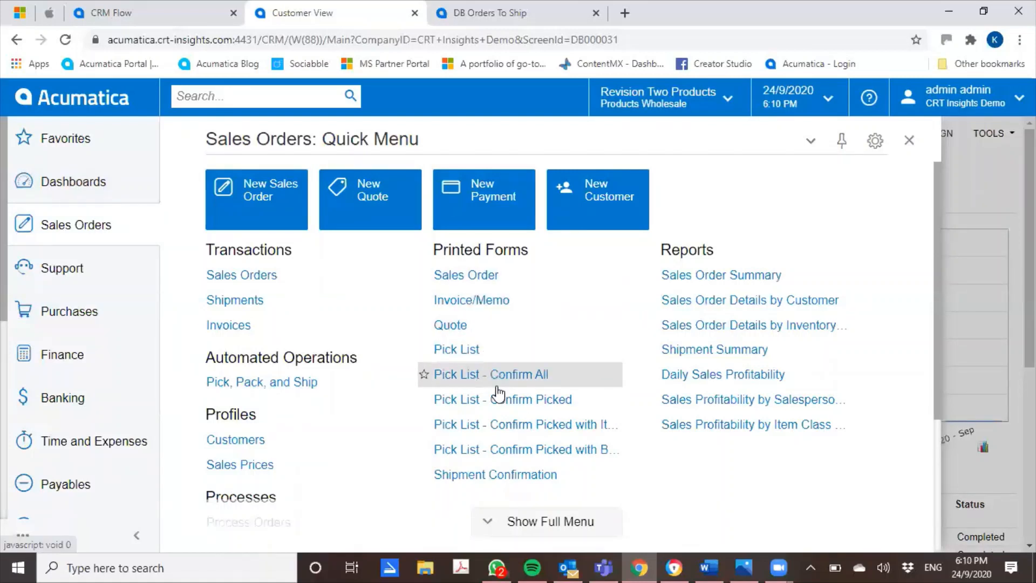
pyautogui.click(533, 522)
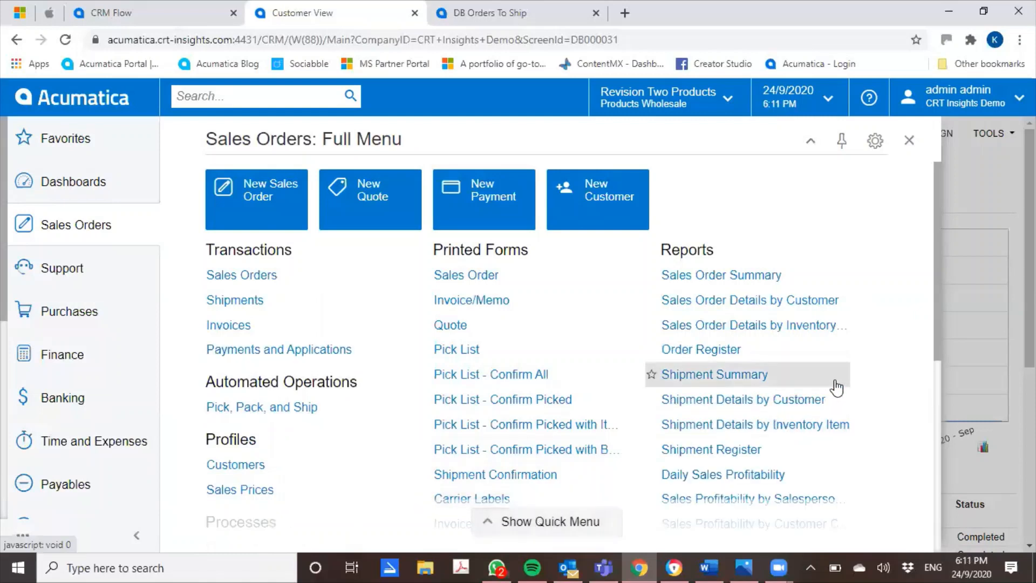
pyautogui.scroll(-6, 878, 311)
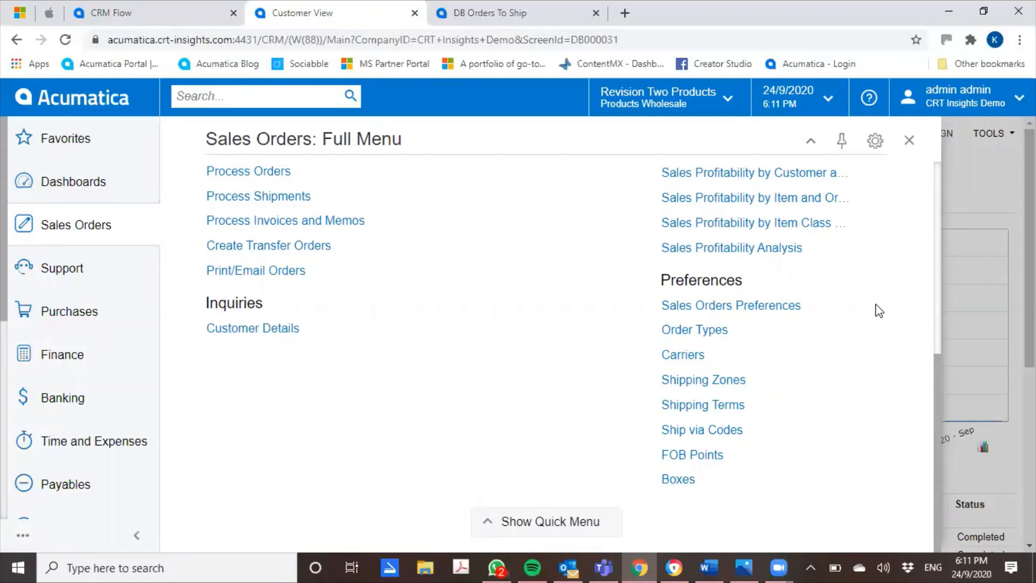
pyautogui.scroll(6, 879, 312)
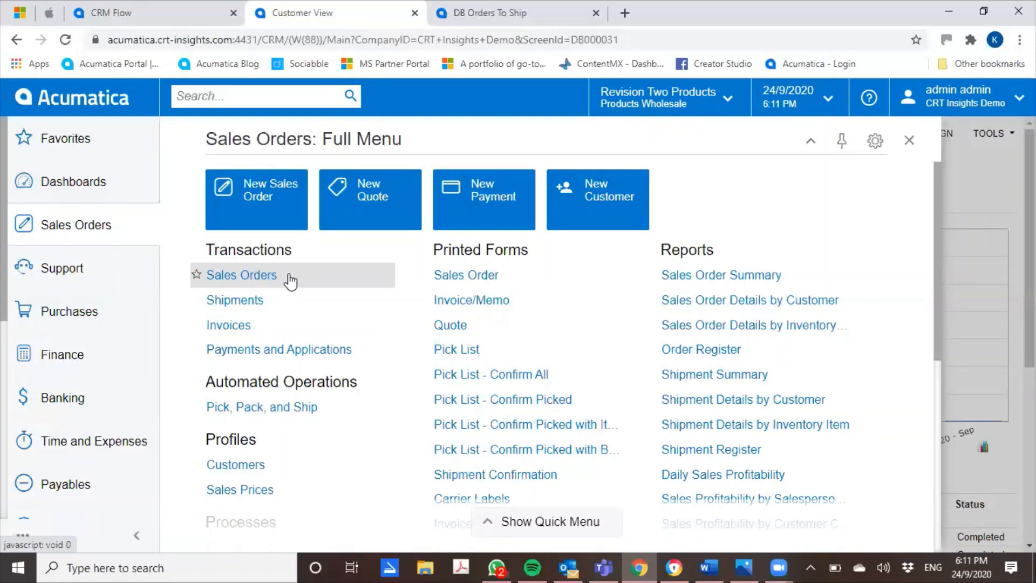
# Step: Open the Sales Orders transaction list in a new browser tab and close the DB Orders To Ship tab
pyautogui.rightClick(329, 281)
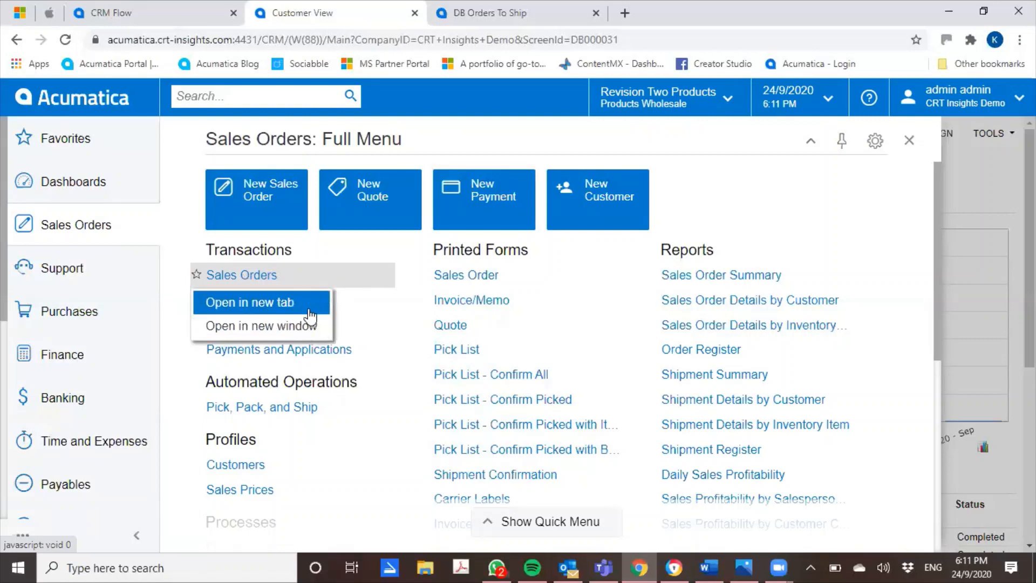
pyautogui.click(309, 309)
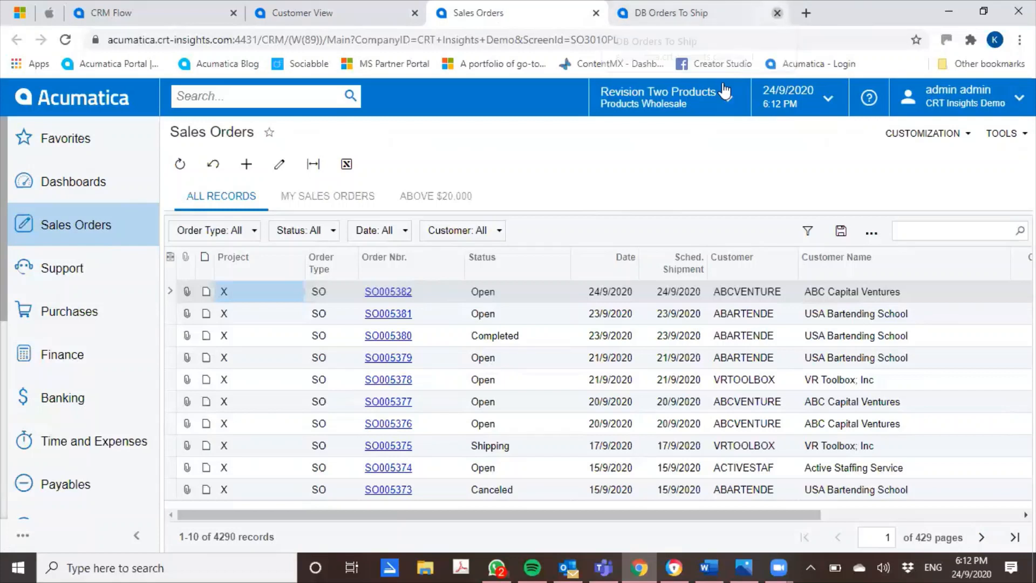
pyautogui.click(777, 13)
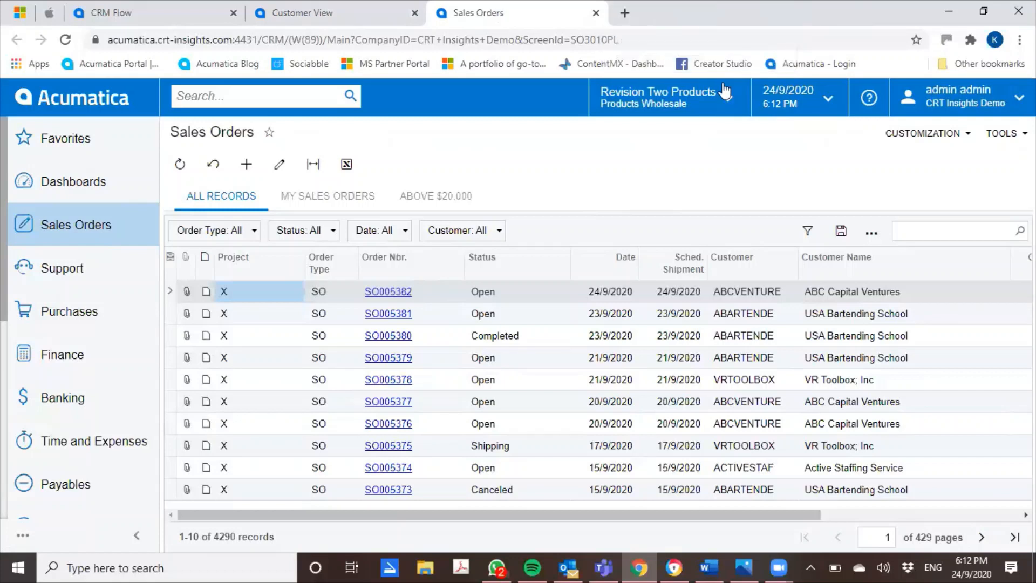
pyautogui.click(65, 235)
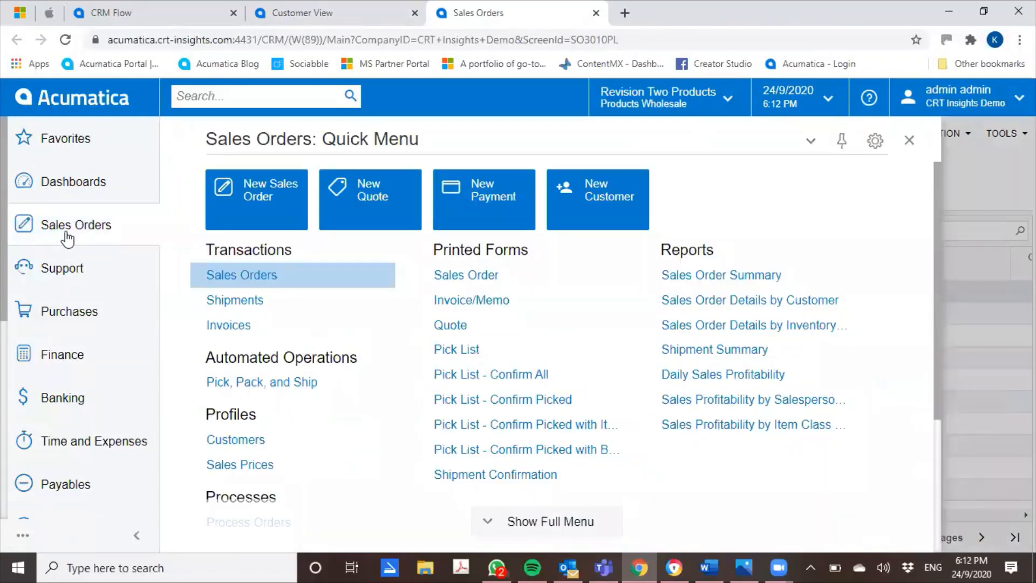
pyautogui.moveTo(64, 233); pyautogui.dragTo(514, 326)
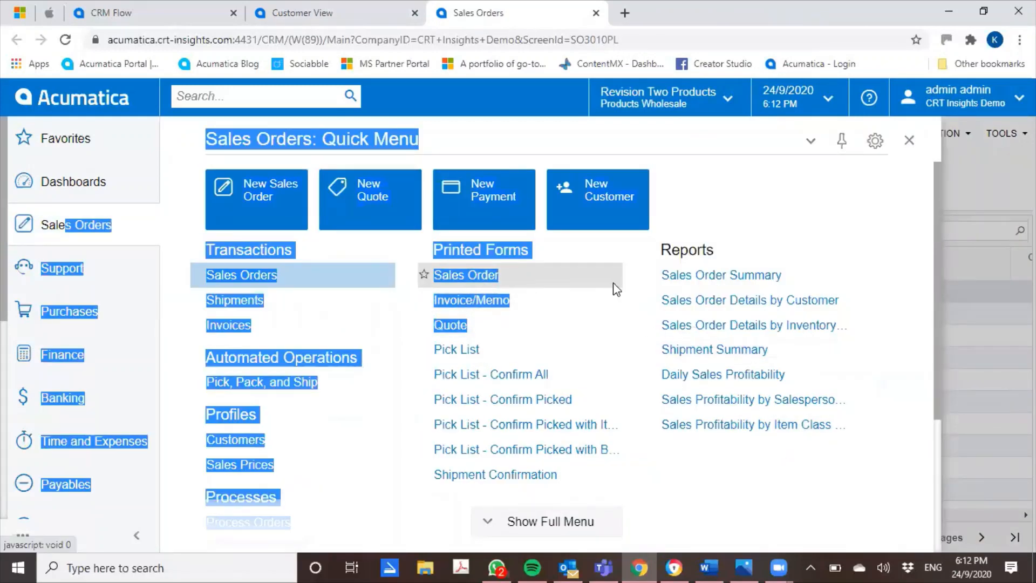
pyautogui.click(613, 287)
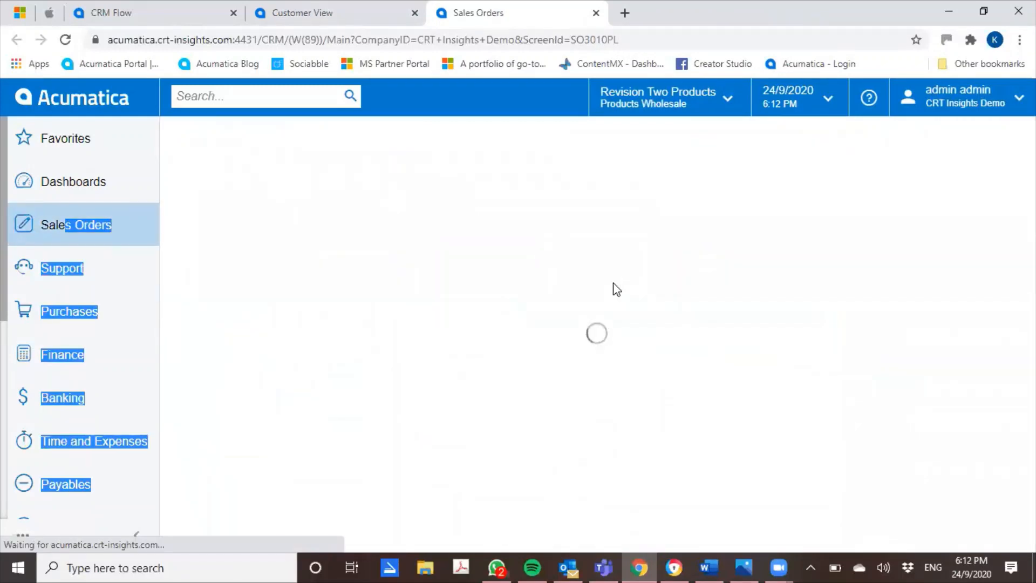
pyautogui.click(81, 231)
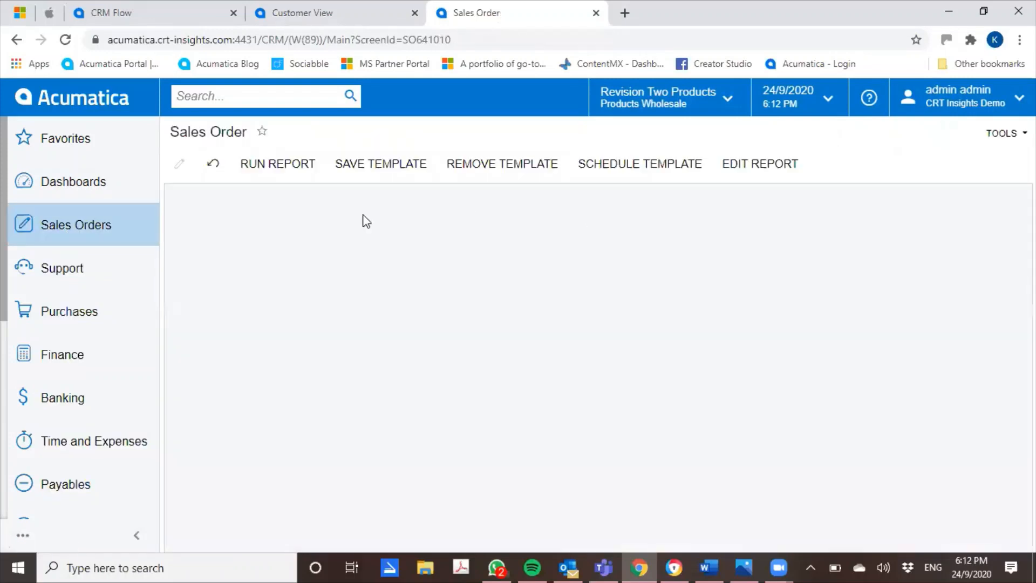
# Step: Mark the Sales Orders transaction screen as a favorite and check it in the Favorites workspace
pyautogui.click(110, 233)
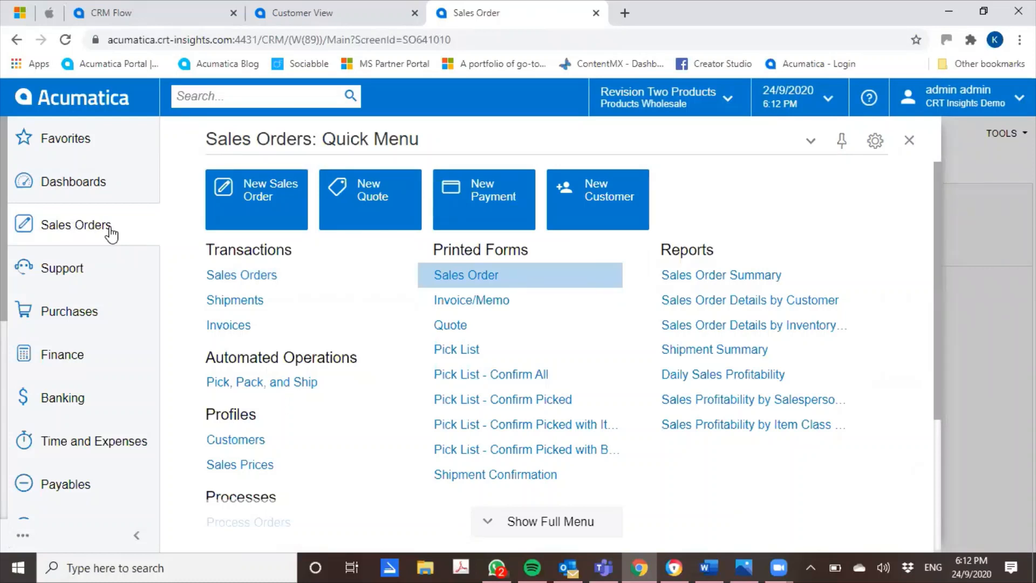
pyautogui.click(196, 276)
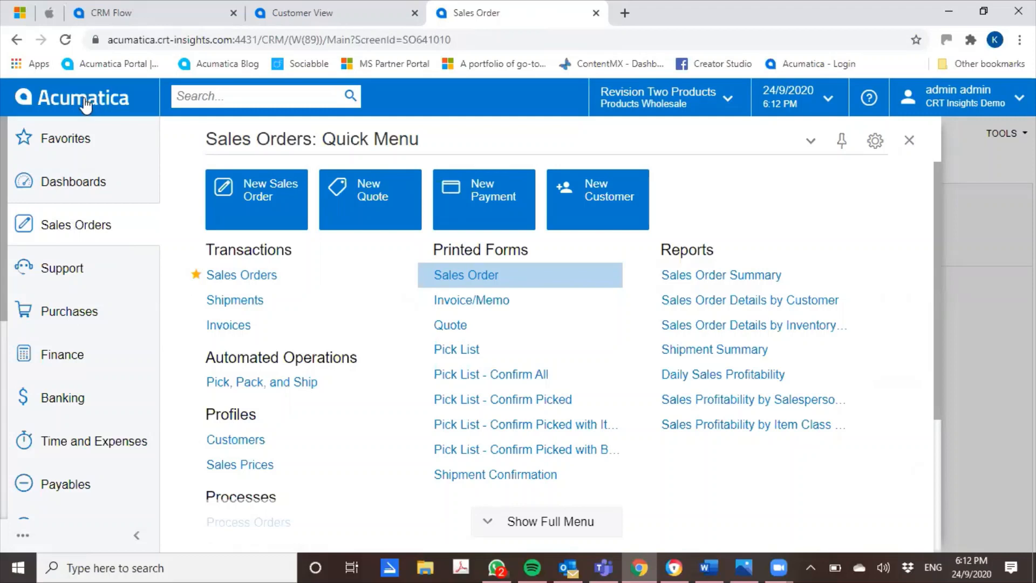
pyautogui.click(79, 137)
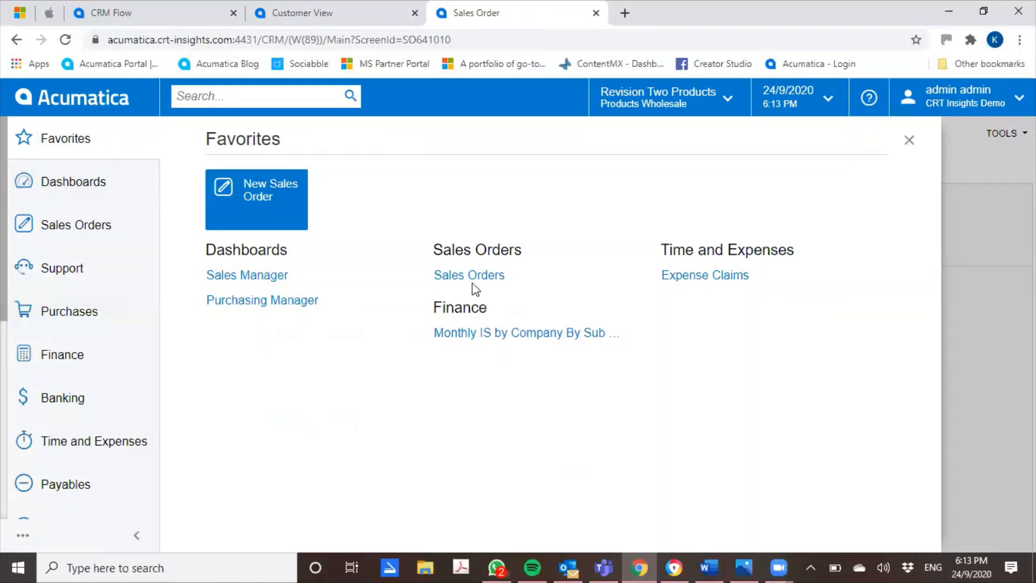
pyautogui.click(909, 142)
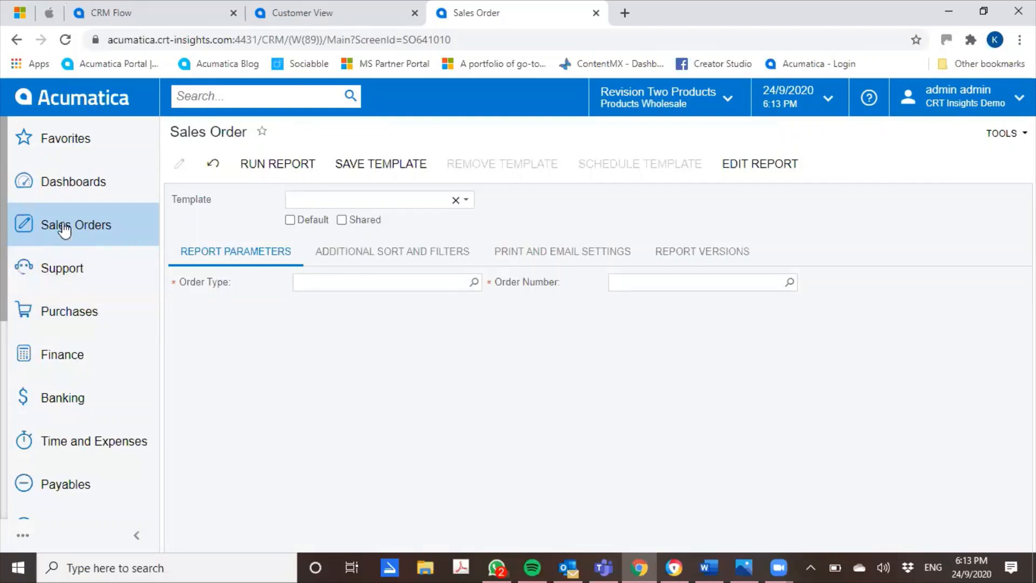
# Step: Open the Purchase Orders list from the Purchases workspace and bring up its filter settings
pyautogui.click(76, 309)
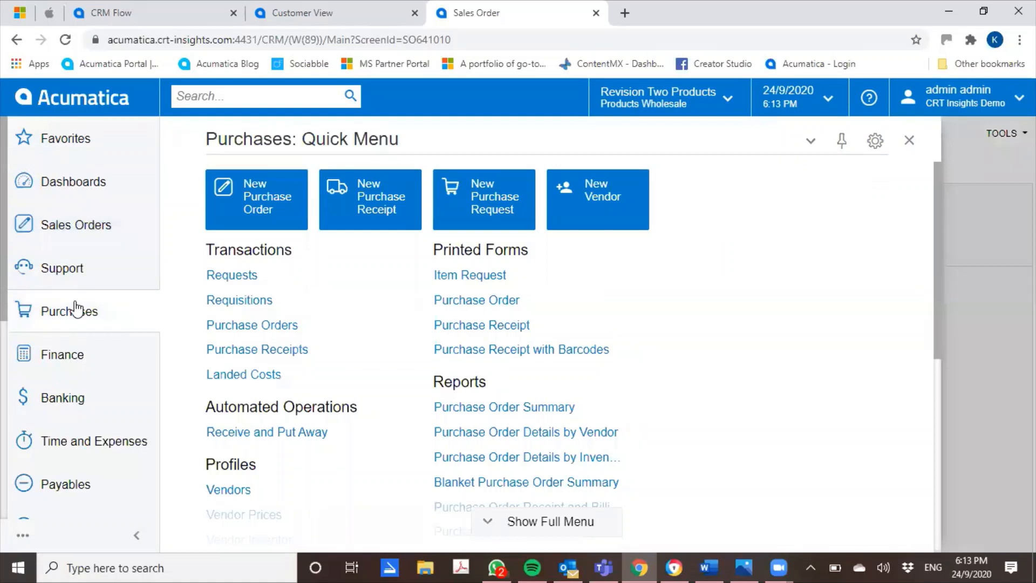
pyautogui.click(292, 331)
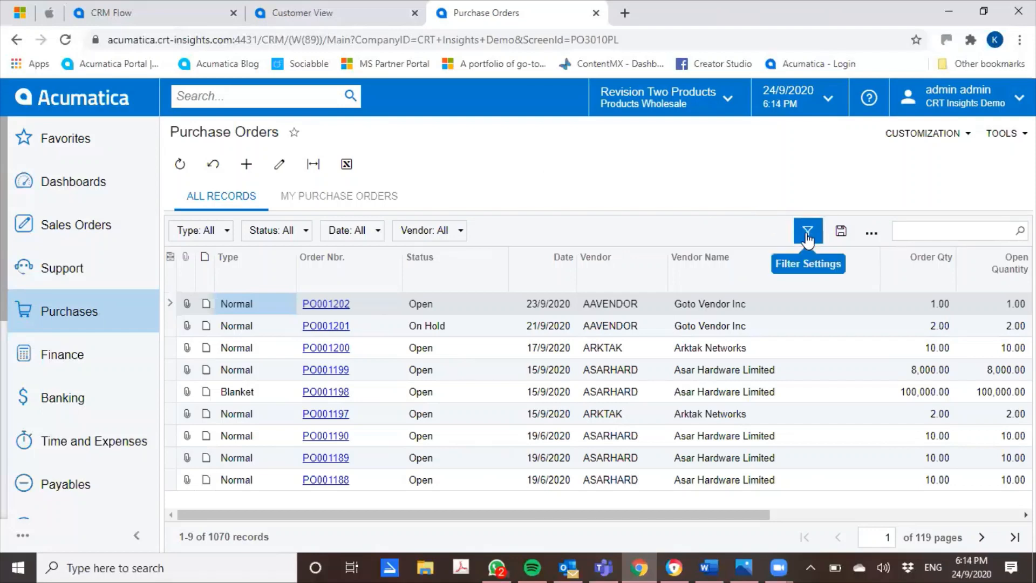
pyautogui.click(807, 232)
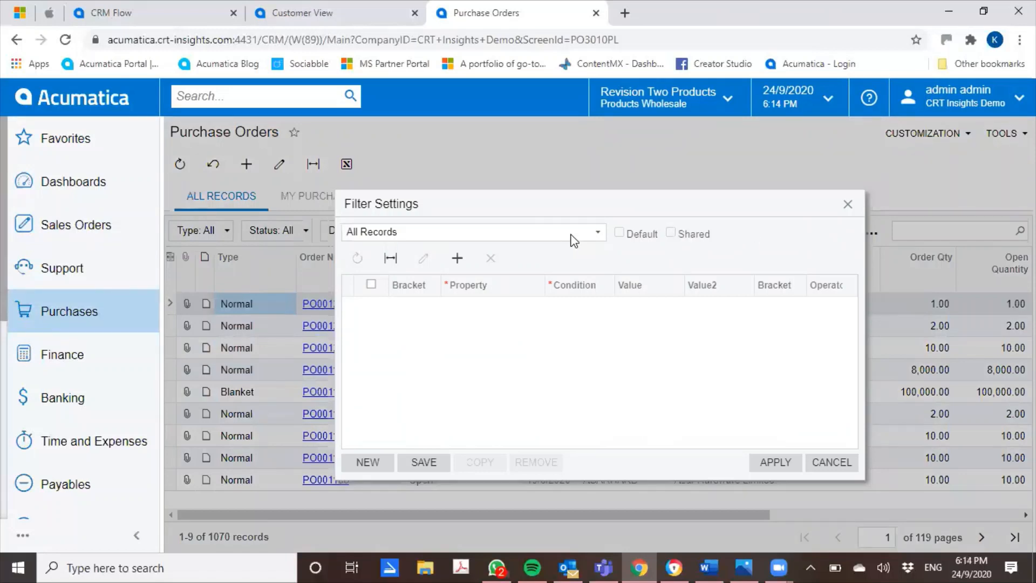
# Step: Add a filter condition for purchase orders whose Order Total Is Greater Than 20000
pyautogui.click(458, 260)
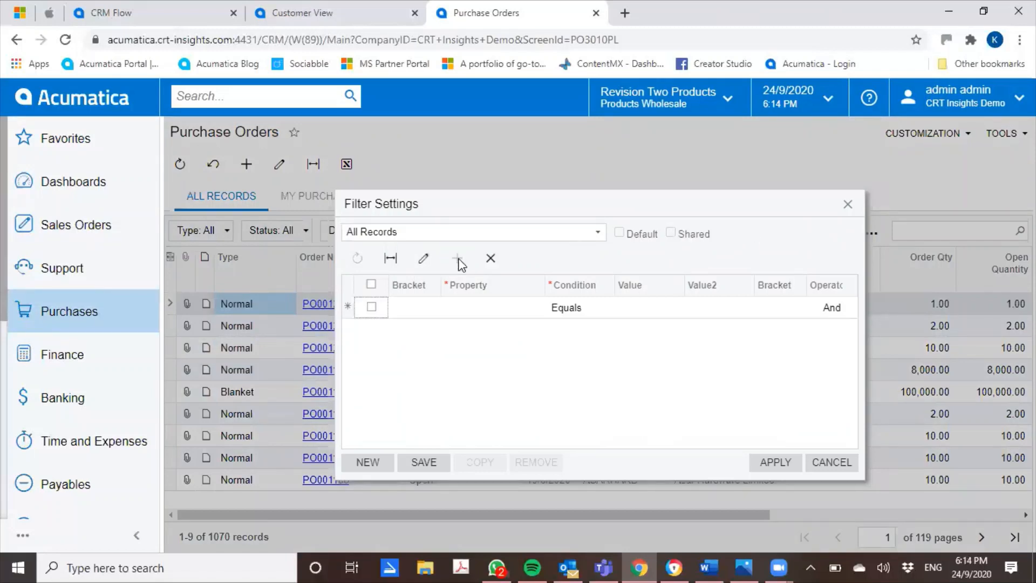
pyautogui.click(462, 315)
pyautogui.write('ord')
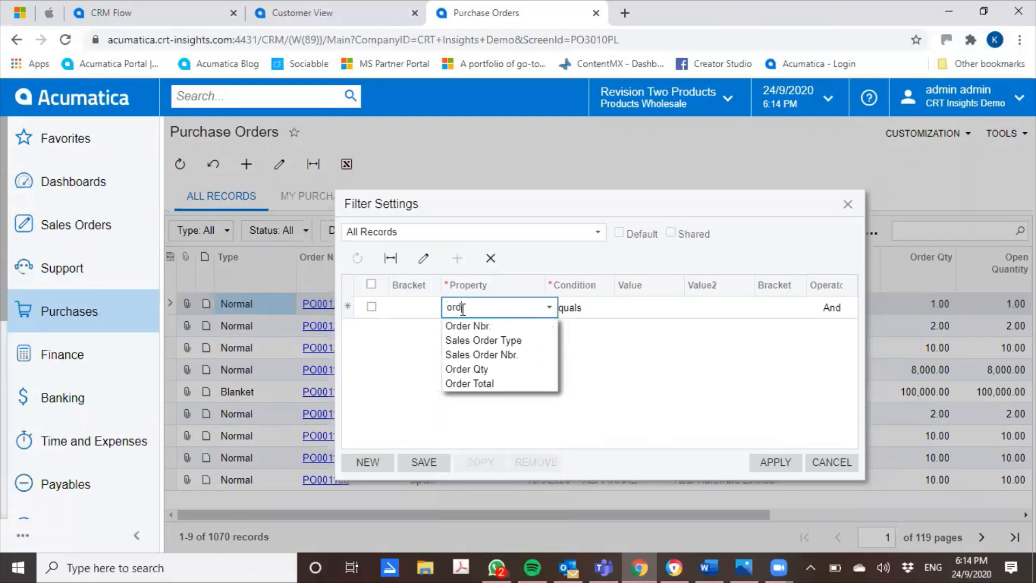
pyautogui.write('er')
pyautogui.click(486, 384)
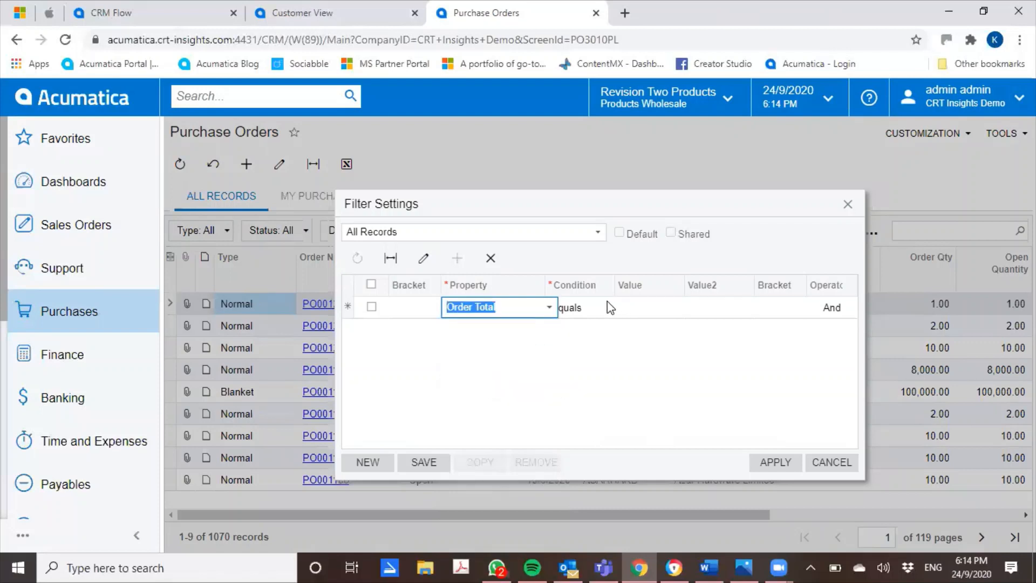
pyautogui.click(595, 308)
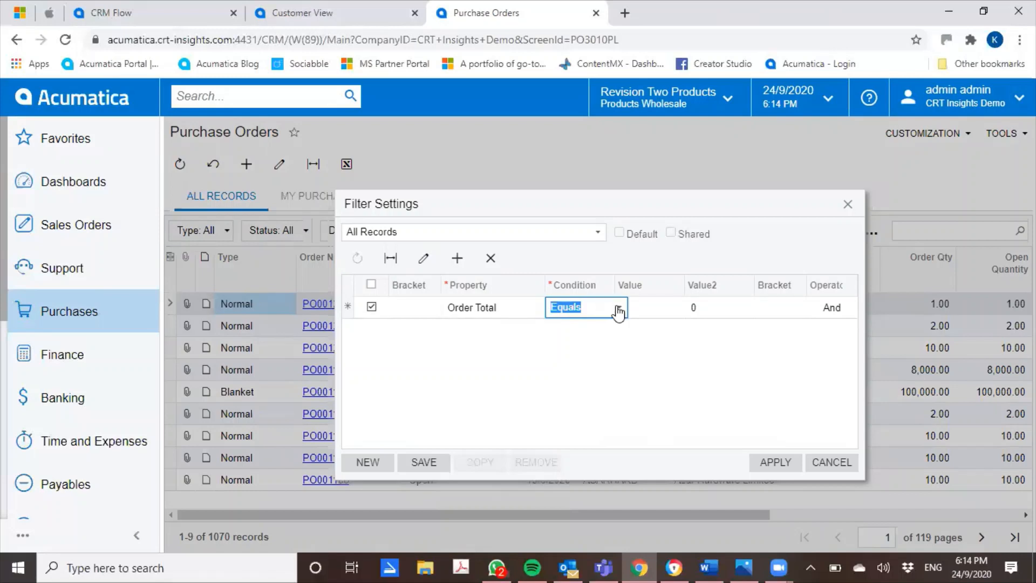
pyautogui.click(618, 309)
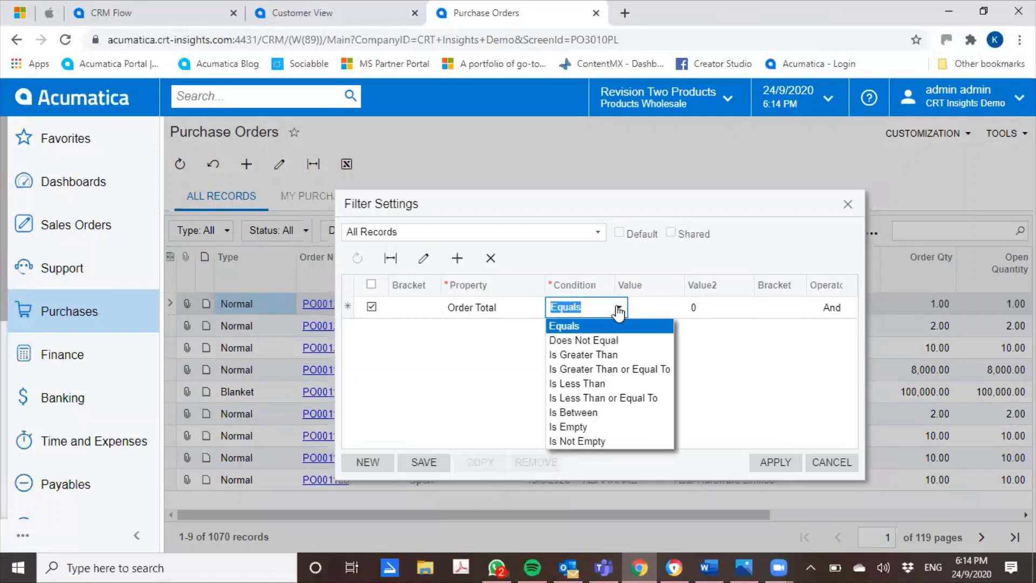
pyautogui.click(618, 354)
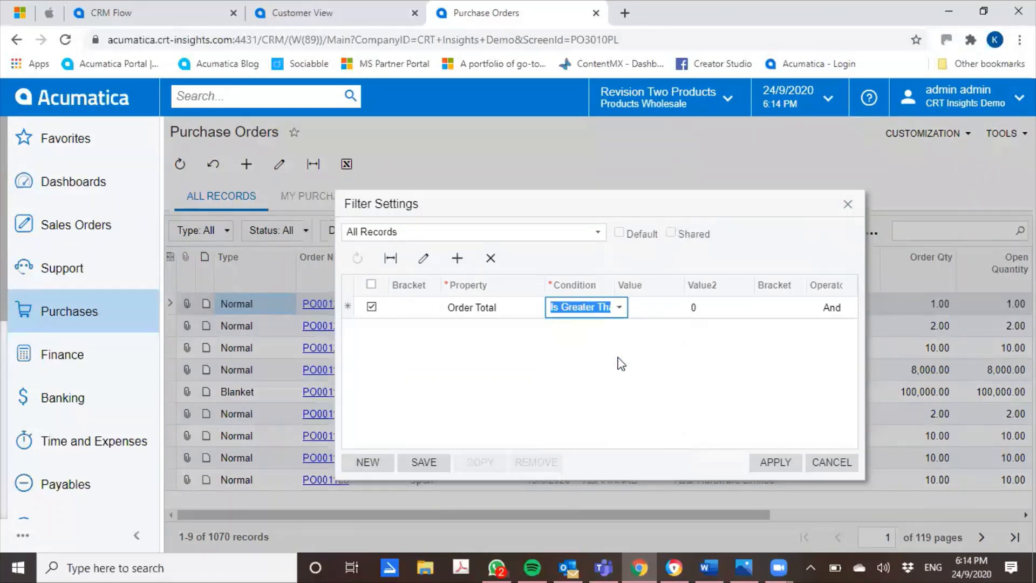
pyautogui.click(660, 308)
pyautogui.write('2')
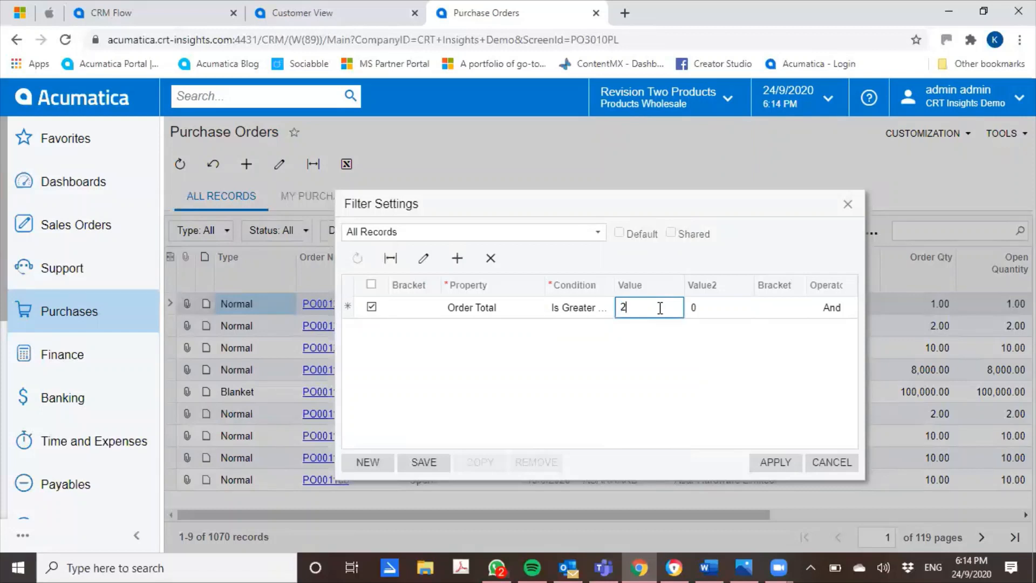
pyautogui.write('0000')
pyautogui.click(531, 382)
# Step: Save the filter under the name "Above $20k" and apply it to the Purchase Orders list
pyautogui.click(416, 463)
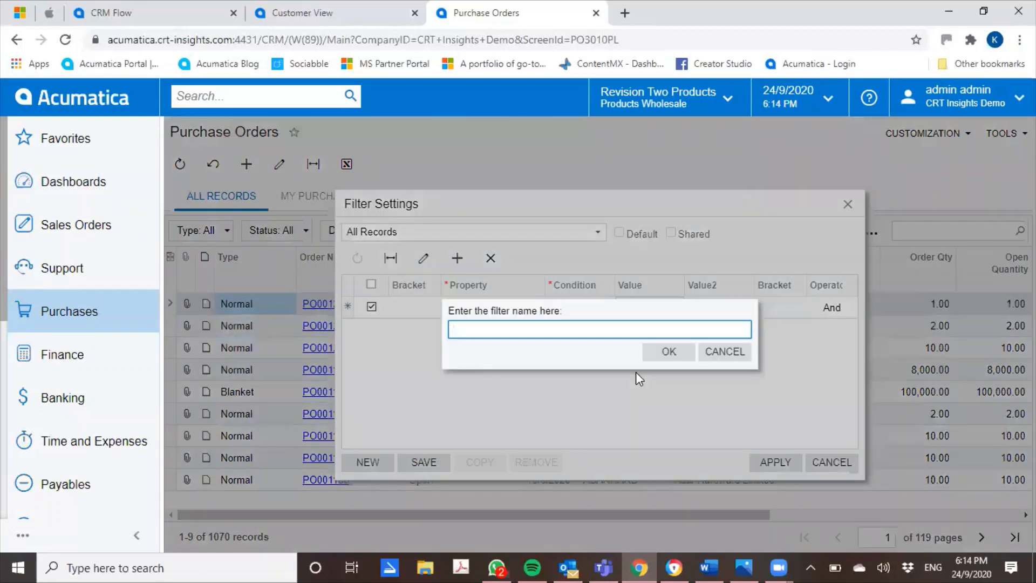
pyautogui.write('Above $20k')
pyautogui.click(656, 358)
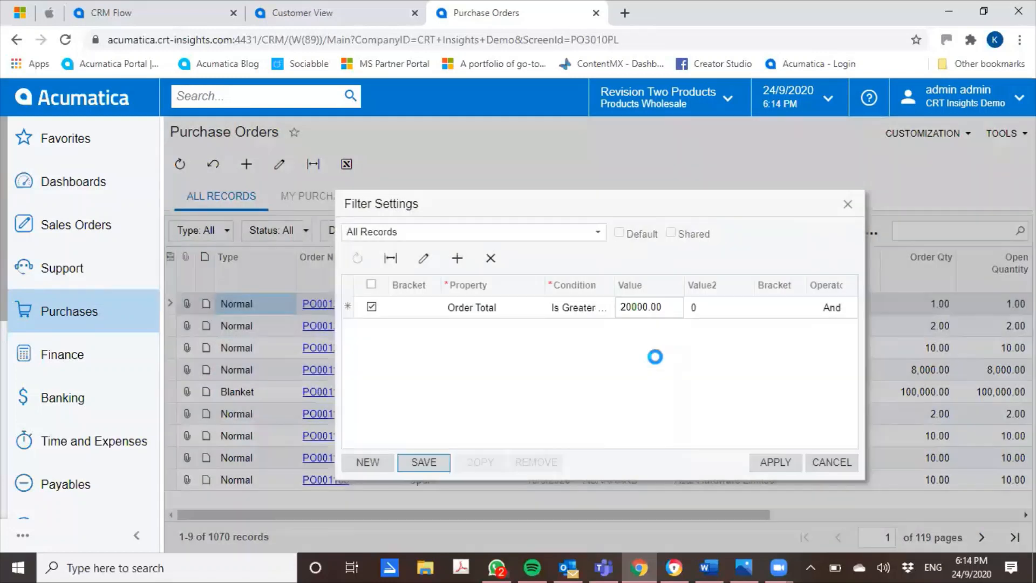
pyautogui.click(773, 464)
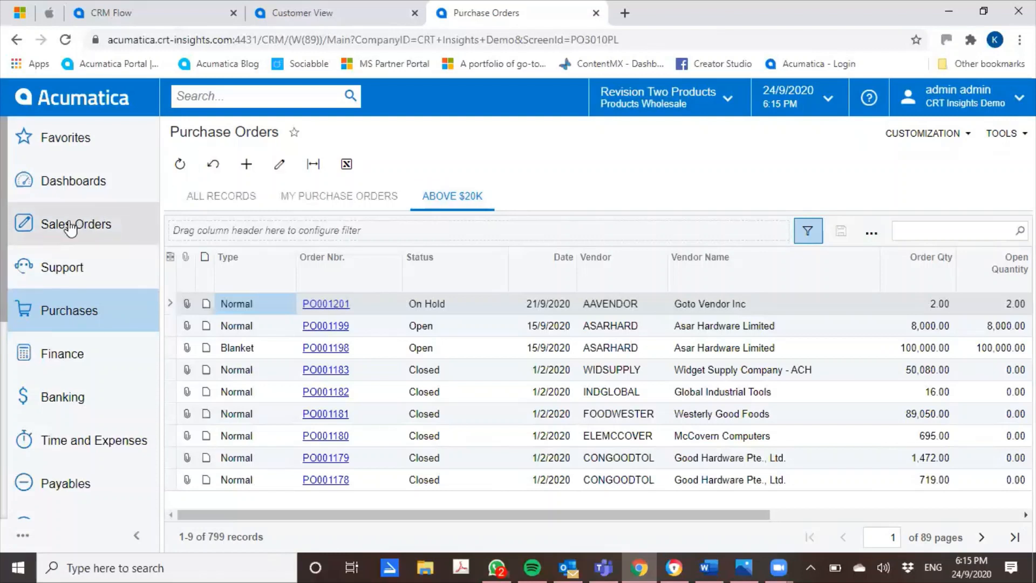
# Step: Open the Prepare Payments process from the Payables workspace
pyautogui.scroll(-4, 70, 227)
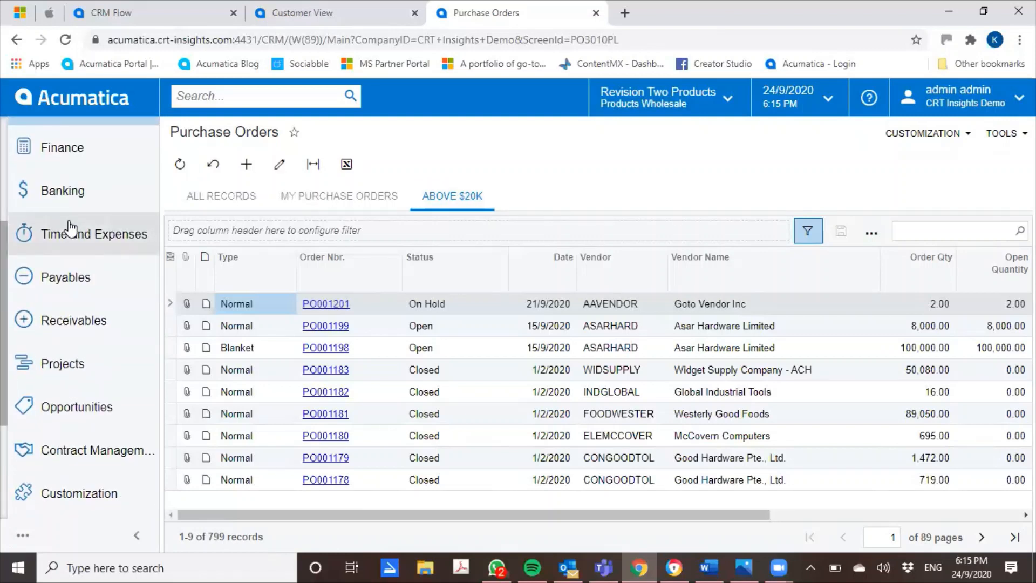
pyautogui.click(69, 268)
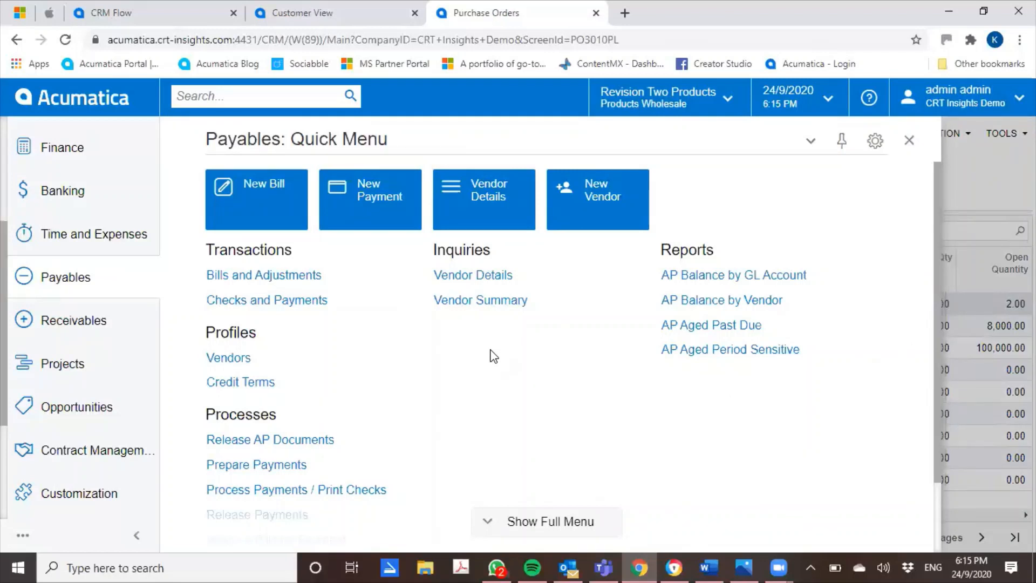
pyautogui.scroll(-2, 492, 357)
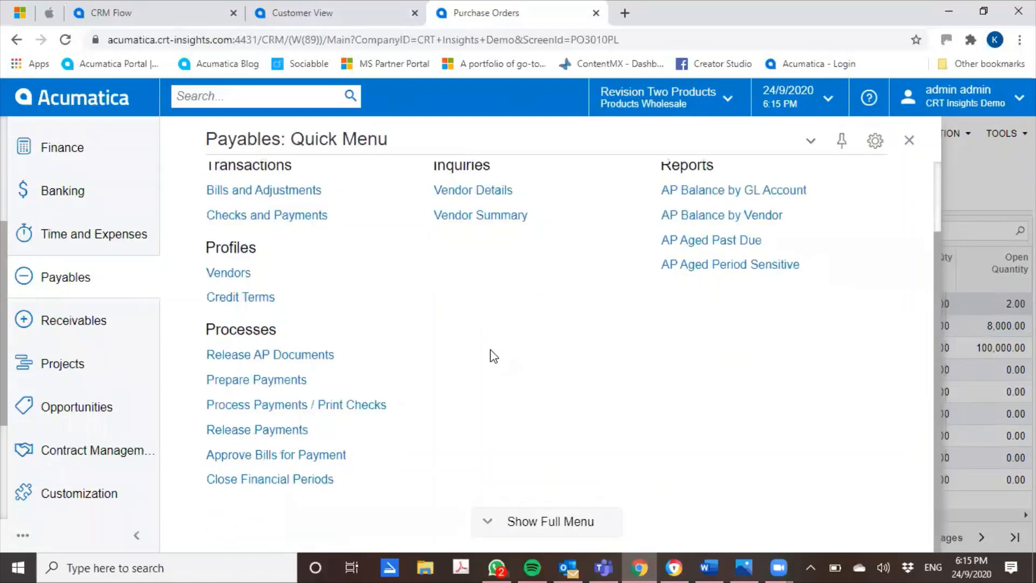
pyautogui.click(279, 381)
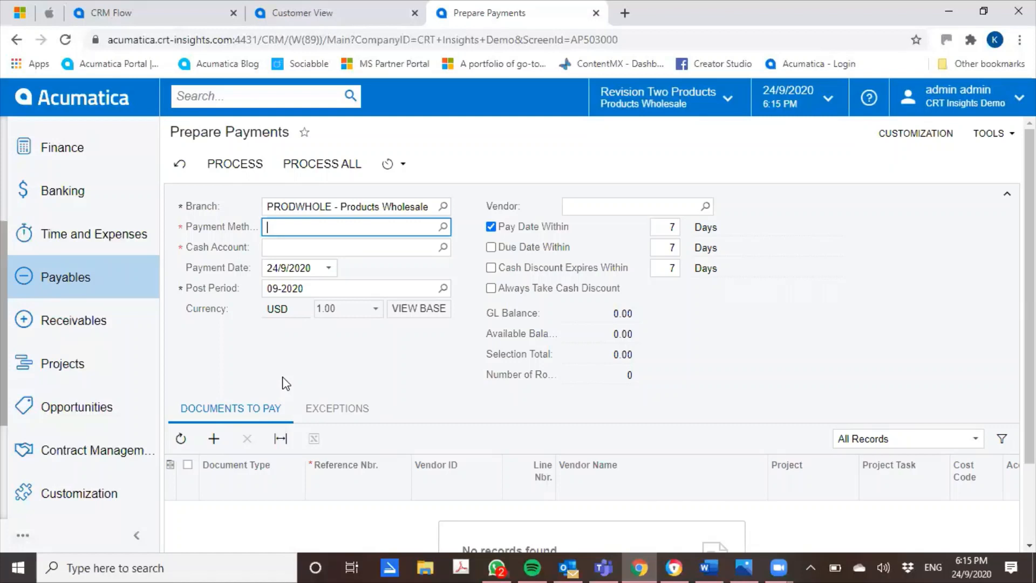
pyautogui.click(444, 228)
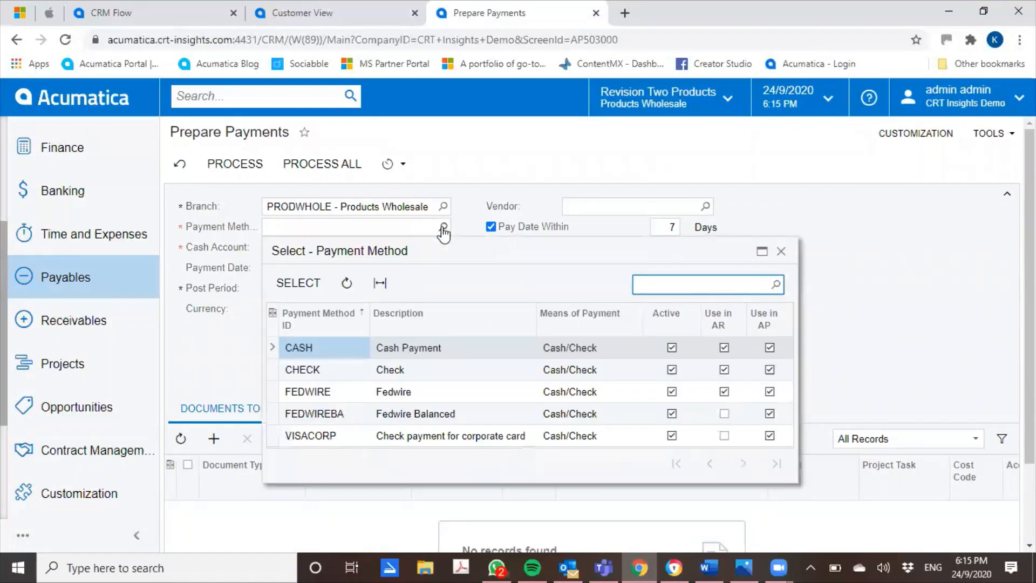
pyautogui.press('Return')
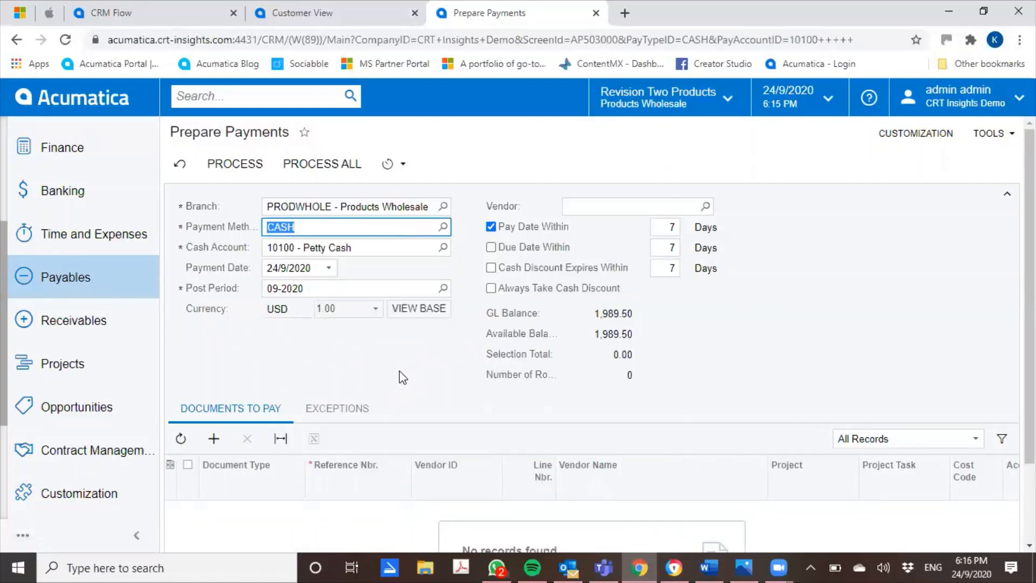
pyautogui.click(400, 372)
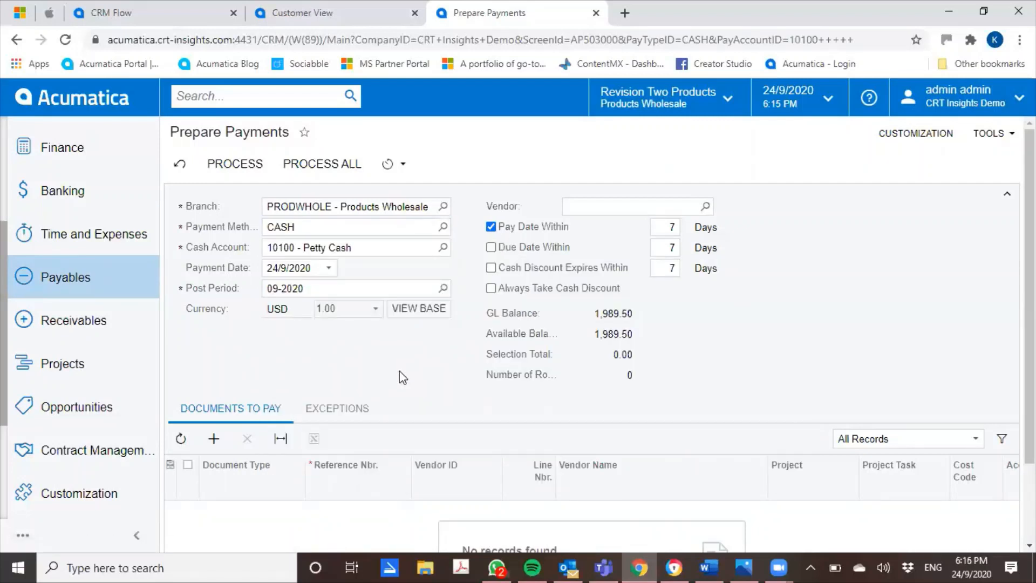
# Step: Set the payment method to CHECK and add a new automation schedule for the Prepare Payments screen
pyautogui.click(443, 227)
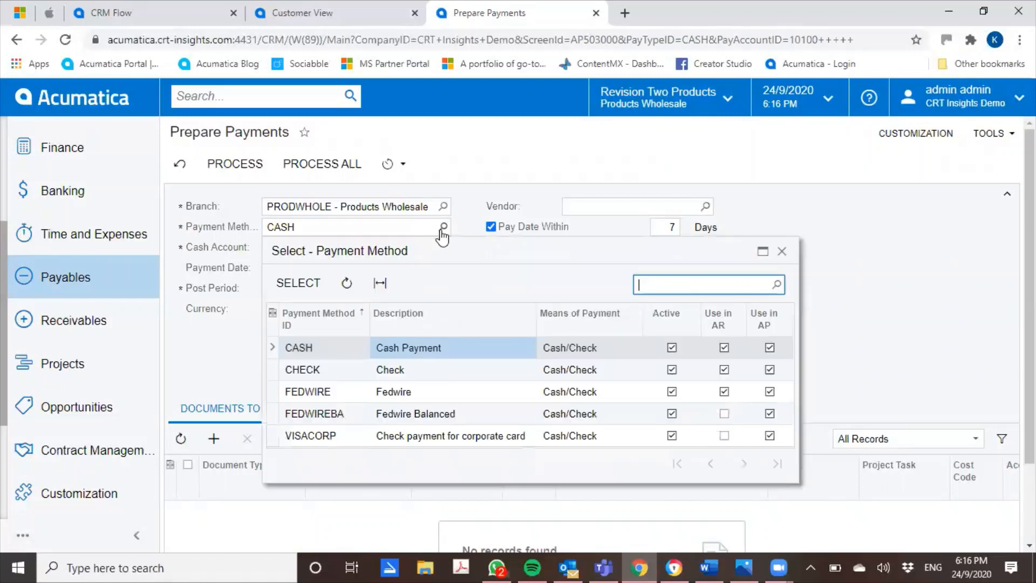
pyautogui.doubleClick(388, 372)
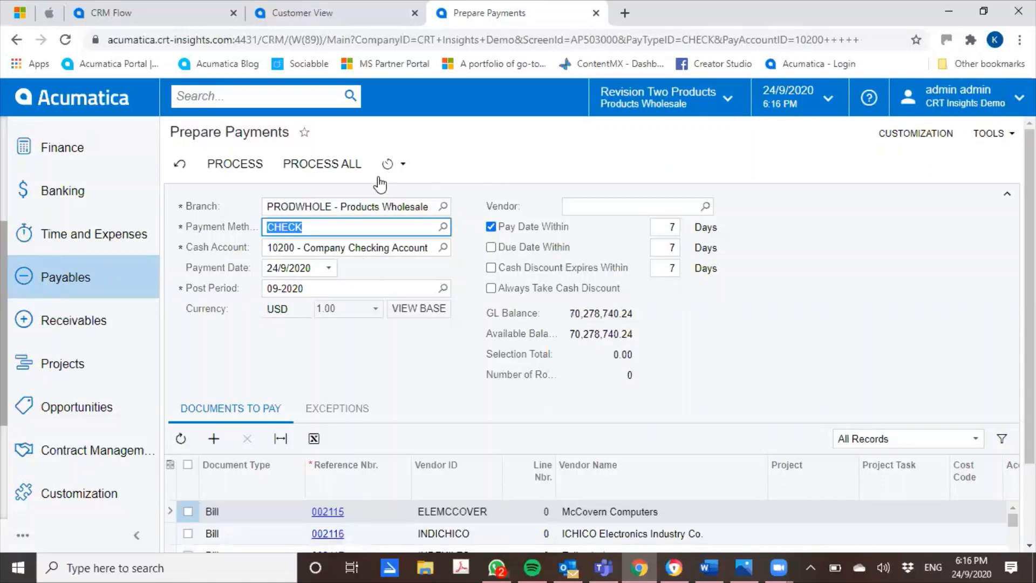
pyautogui.click(401, 175)
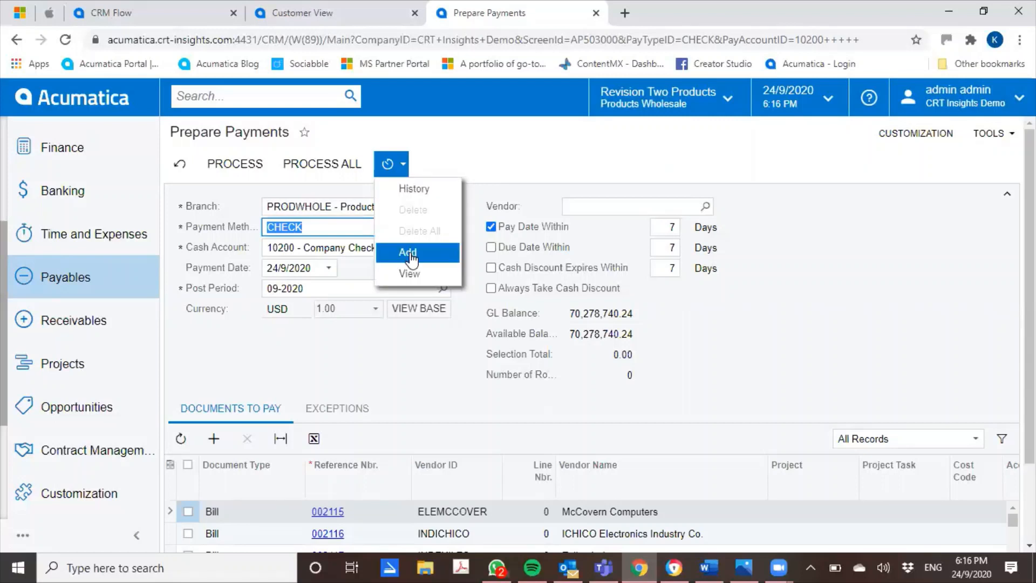
pyautogui.click(409, 253)
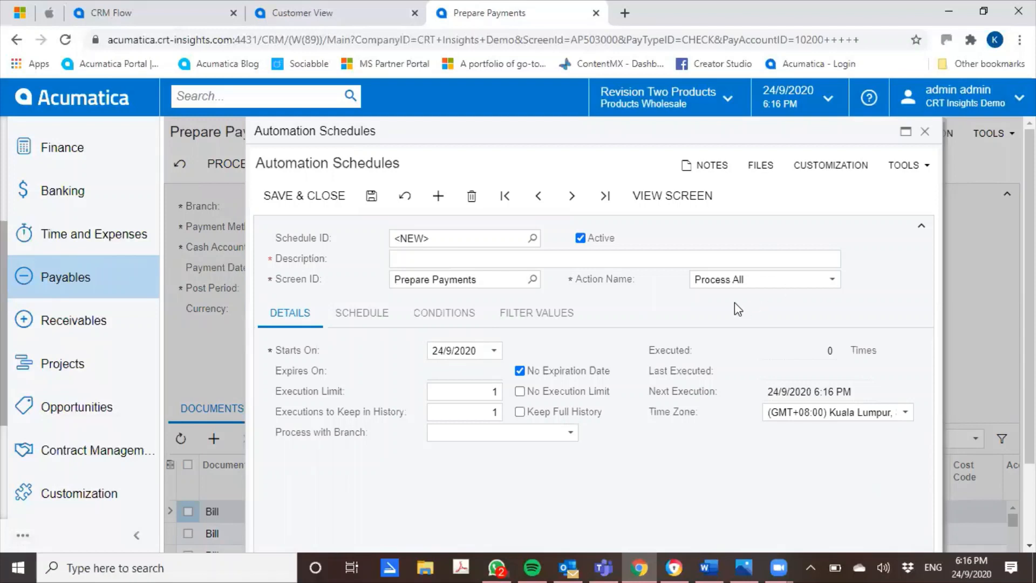
# Step: Set the automation schedule's type to Weekly and look over its schedule details and execution time settings
pyautogui.click(380, 327)
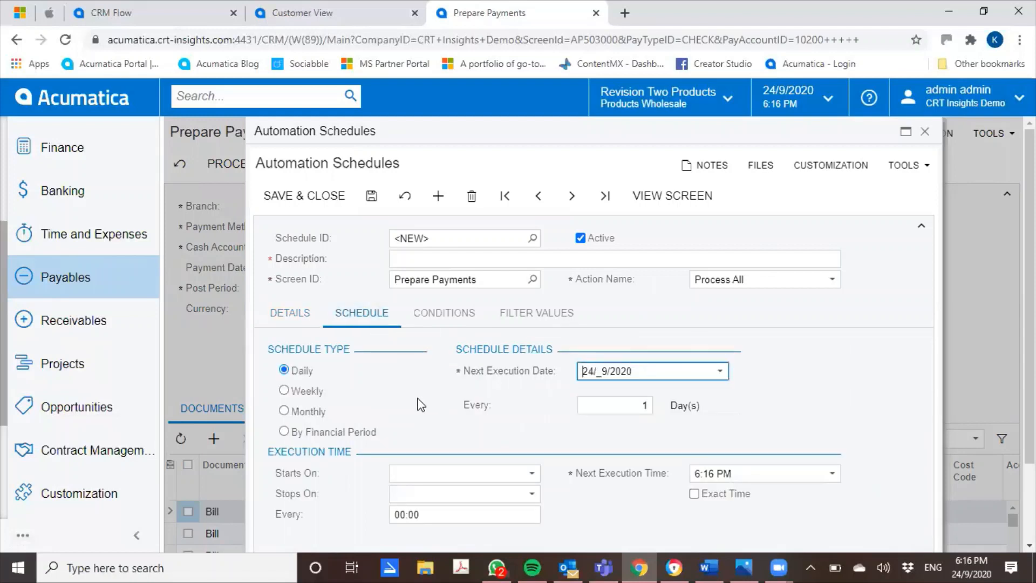
pyautogui.click(297, 388)
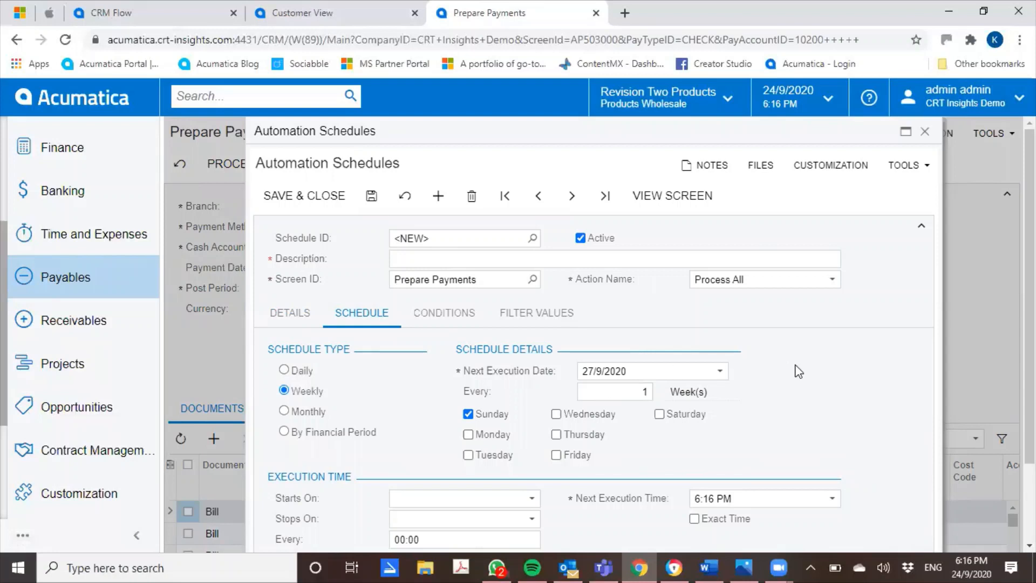
pyautogui.scroll(-3, 799, 371)
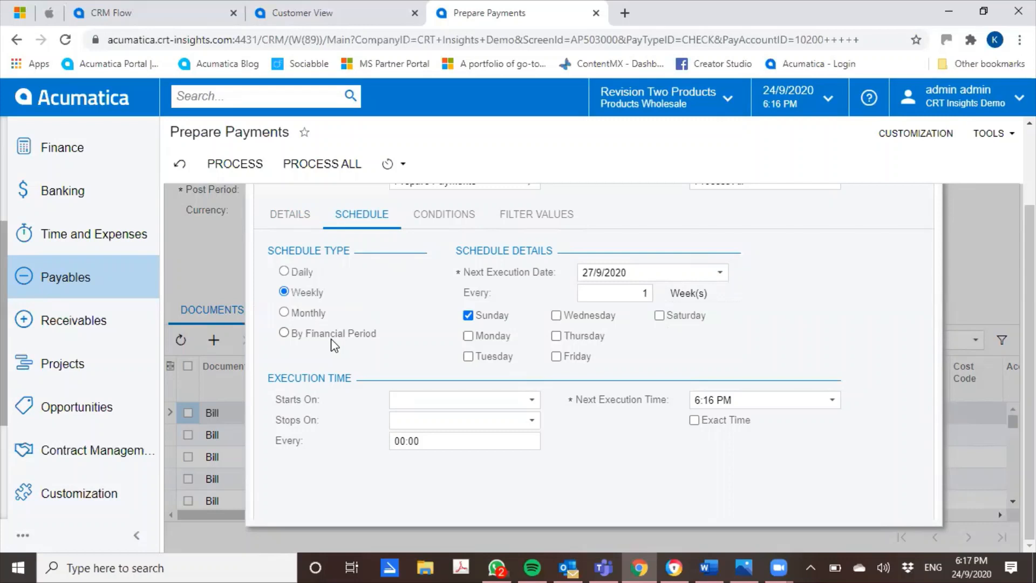
# Step: Review the automation schedule's conditions and its filter values
pyautogui.click(434, 216)
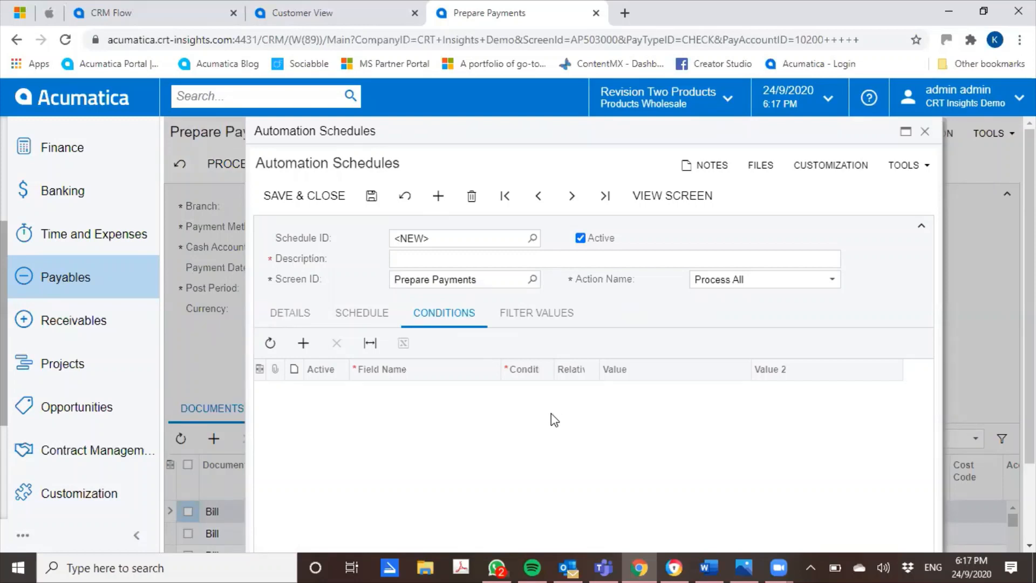
pyautogui.click(548, 322)
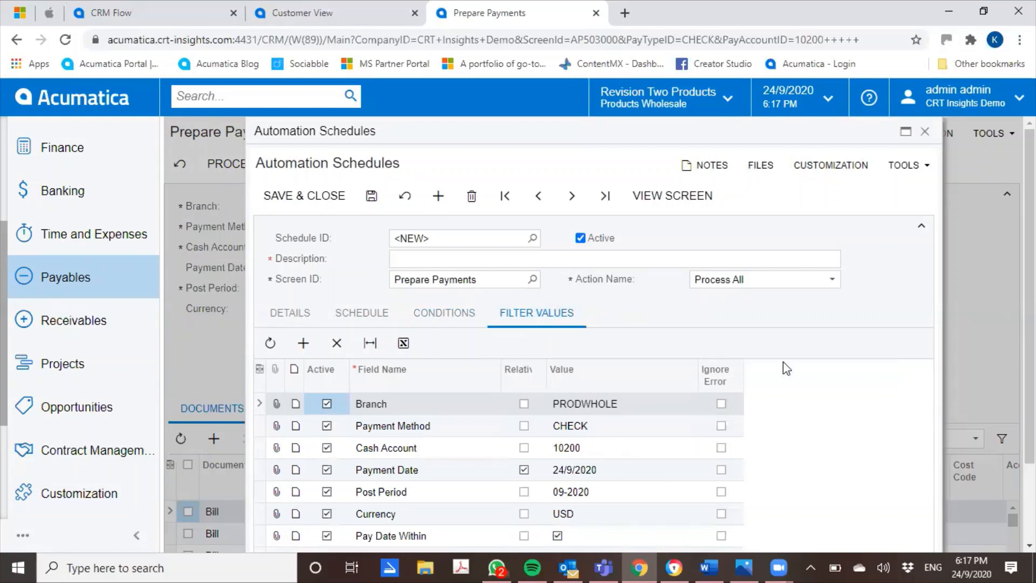
pyautogui.scroll(-3, 799, 373)
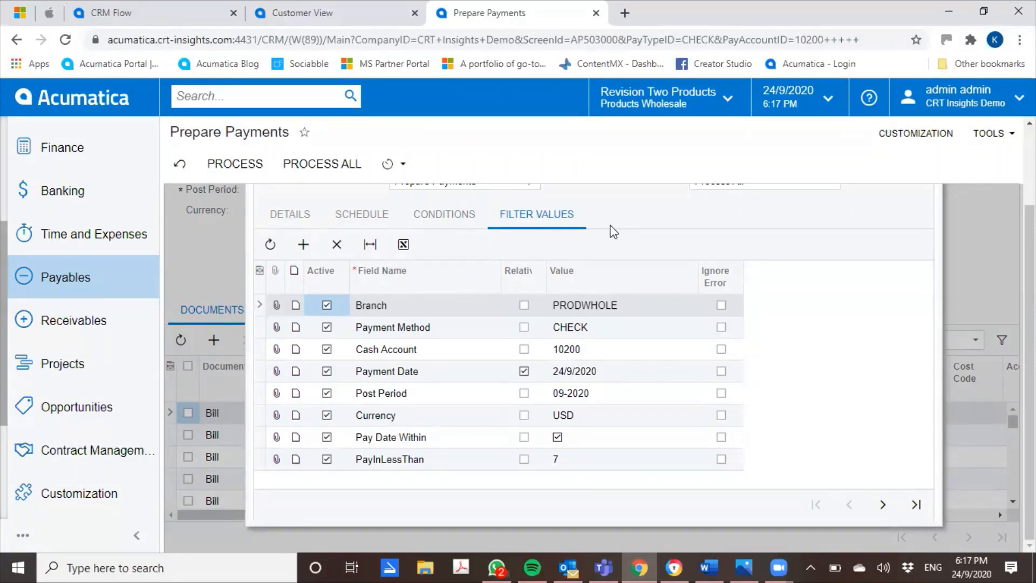
pyautogui.scroll(3, 610, 231)
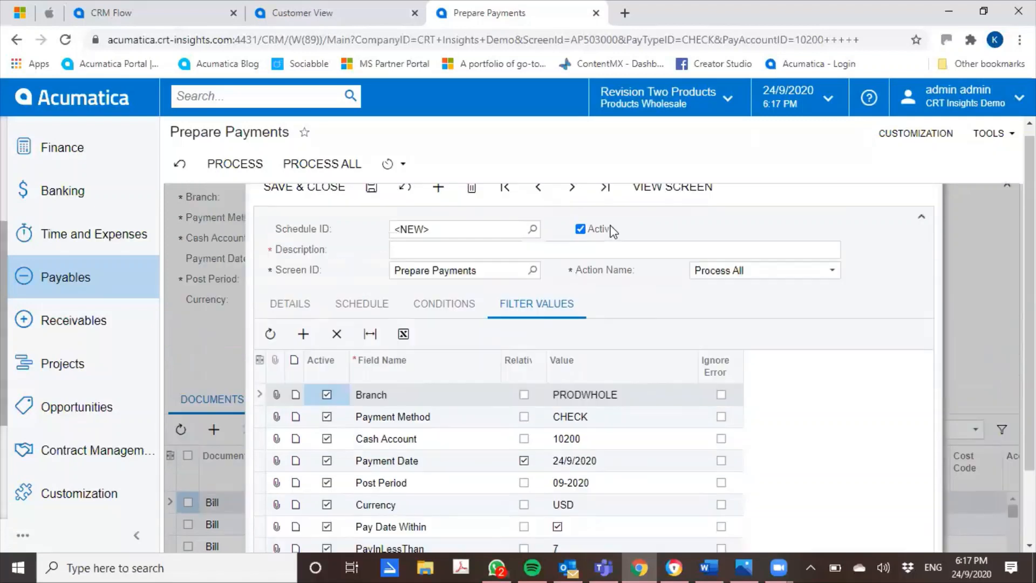
# Step: Enter "Schedule 1" as the automation schedule's description and try to save and close the schedule
pyautogui.click(322, 186)
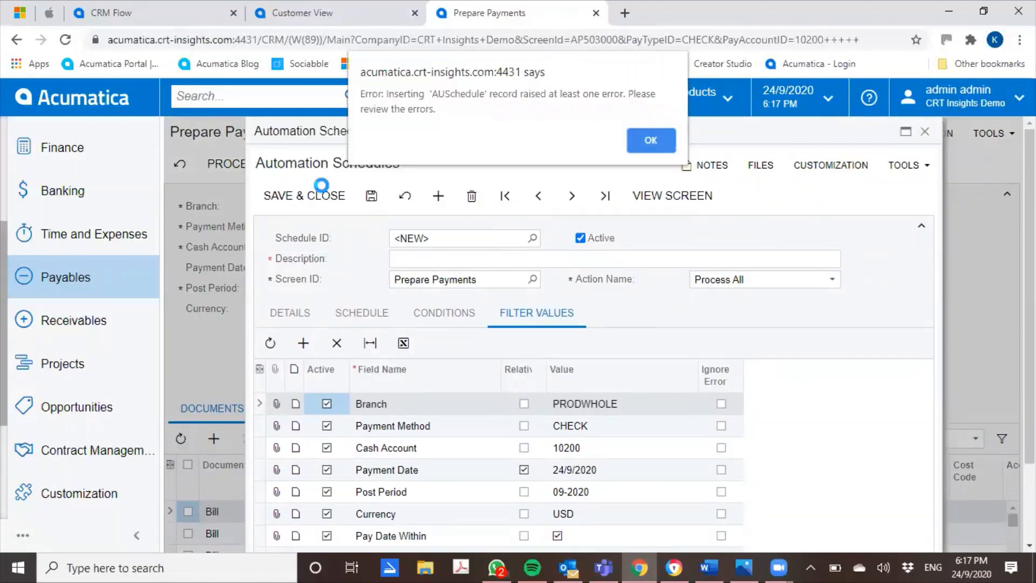
pyautogui.click(640, 141)
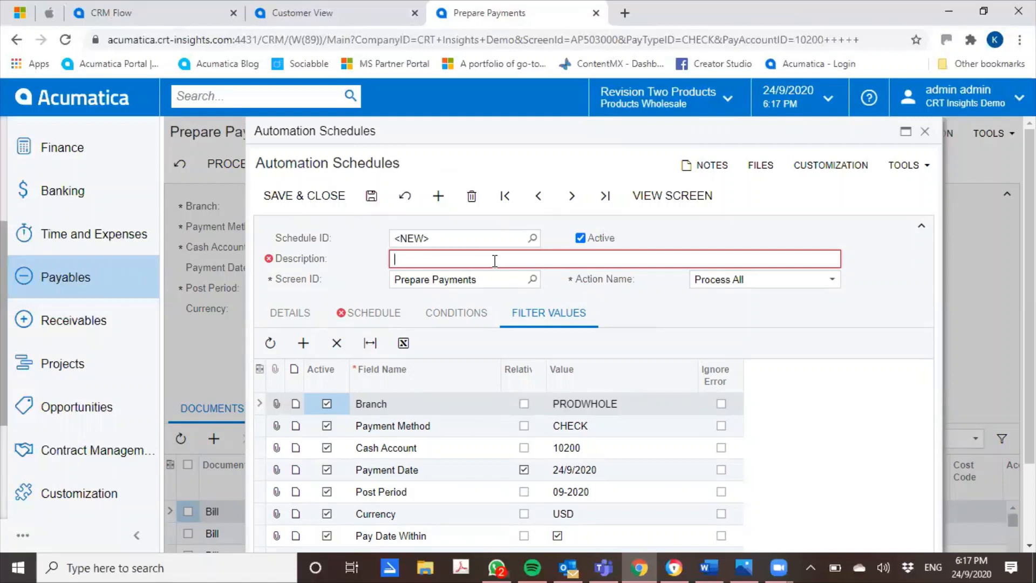
pyautogui.write('Schedule 1')
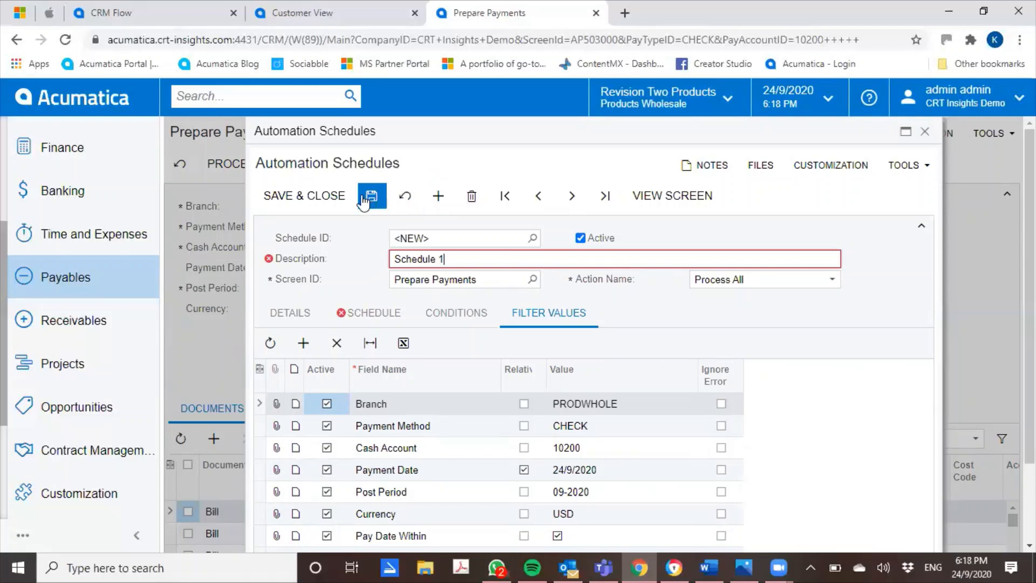
pyautogui.click(306, 197)
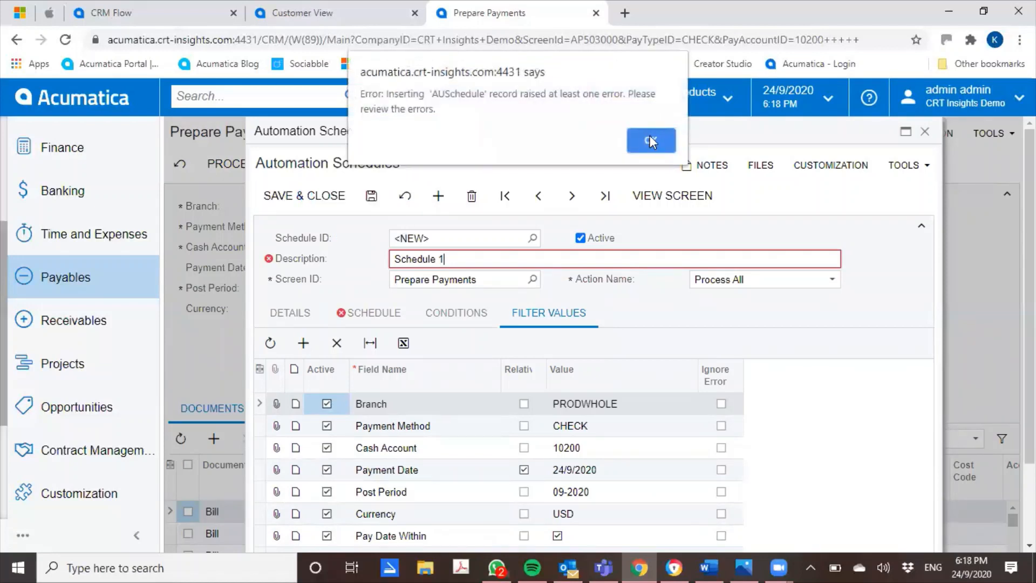
pyautogui.click(650, 140)
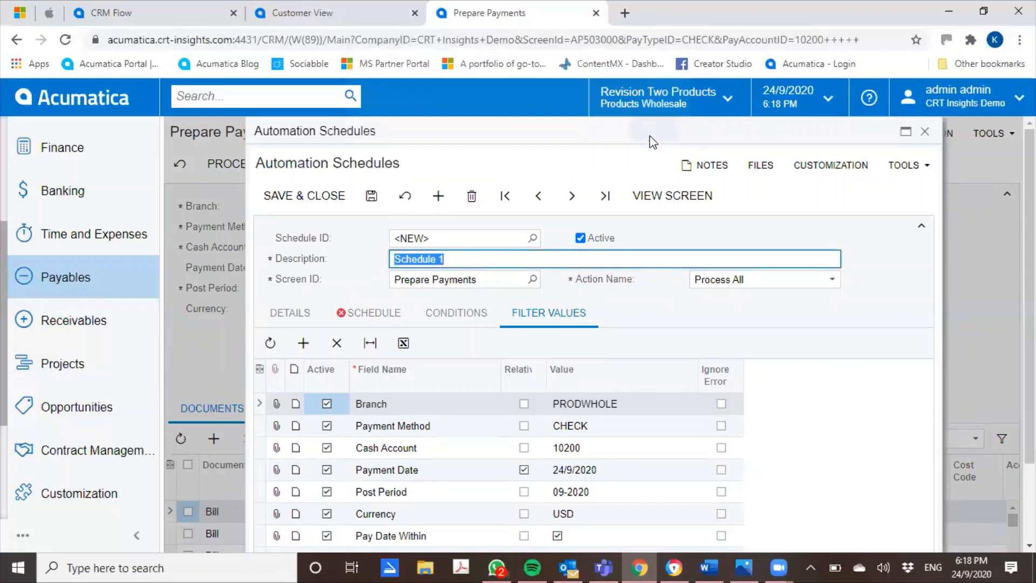
# Step: Set the weekly automation schedule's execution start time to 9:00 AM, and save and close the schedule
pyautogui.click(370, 314)
pyautogui.scroll(-2, 444, 310)
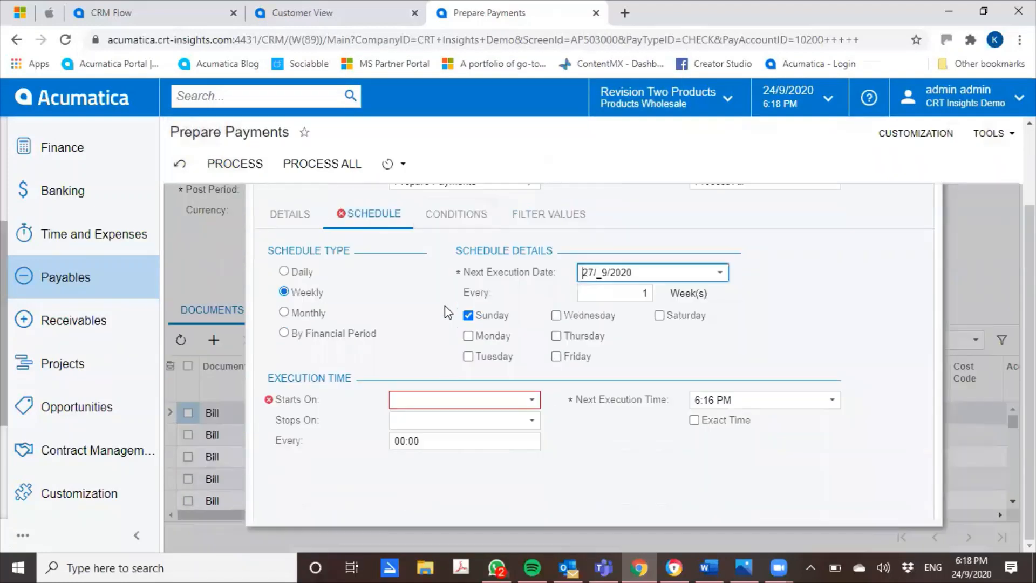
pyautogui.click(532, 402)
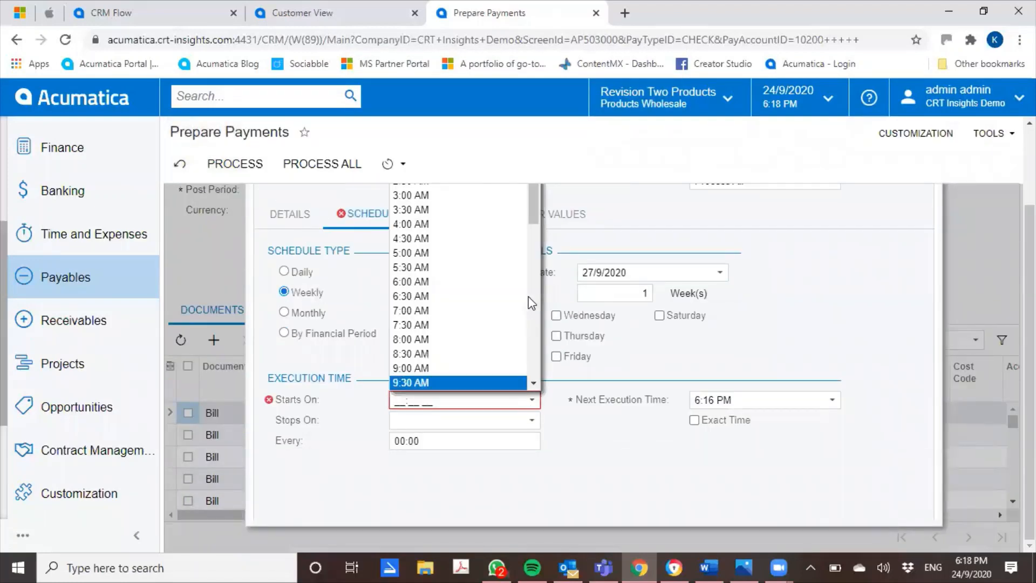
pyautogui.click(478, 368)
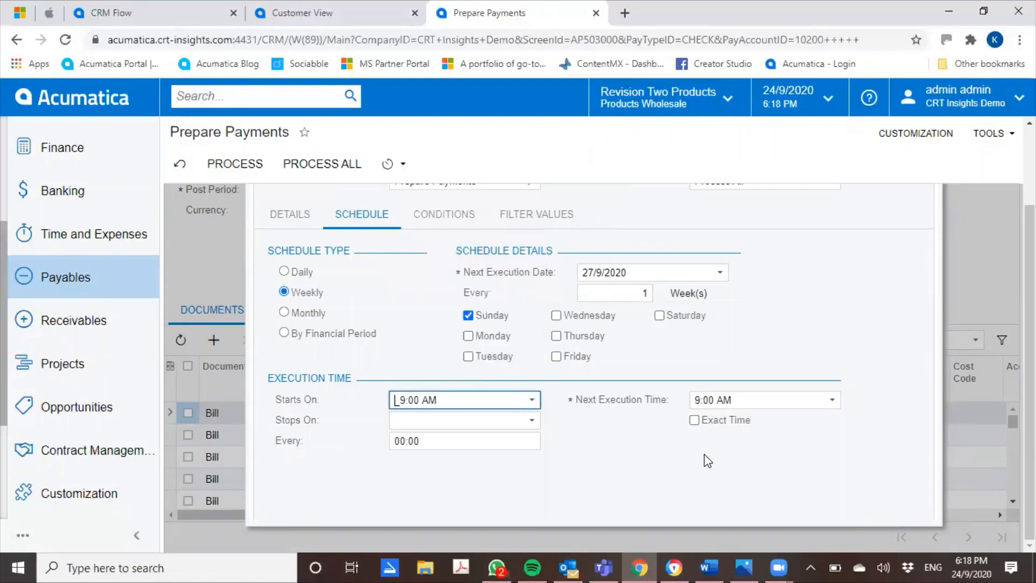
pyautogui.scroll(2, 707, 459)
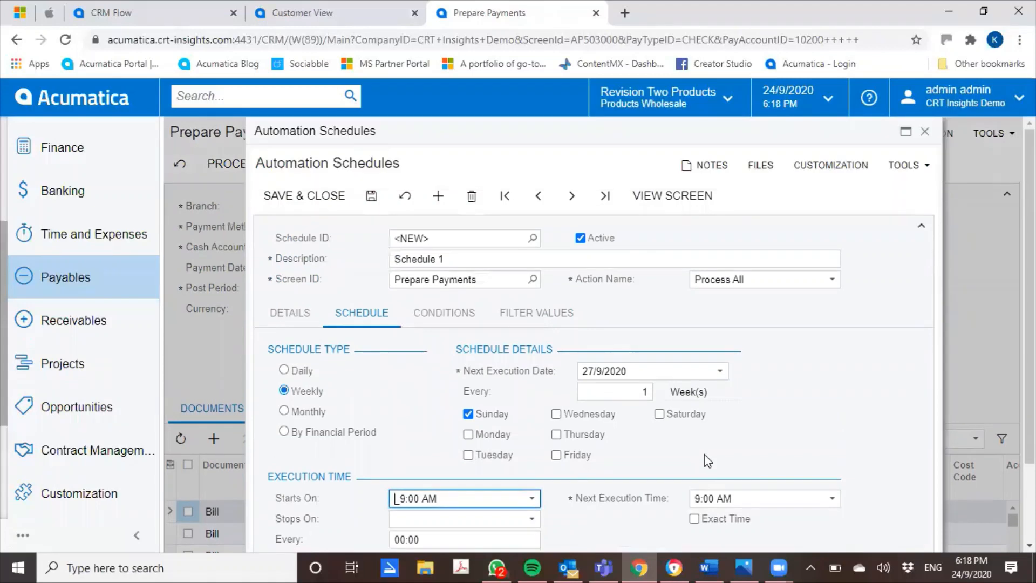
pyautogui.click(306, 196)
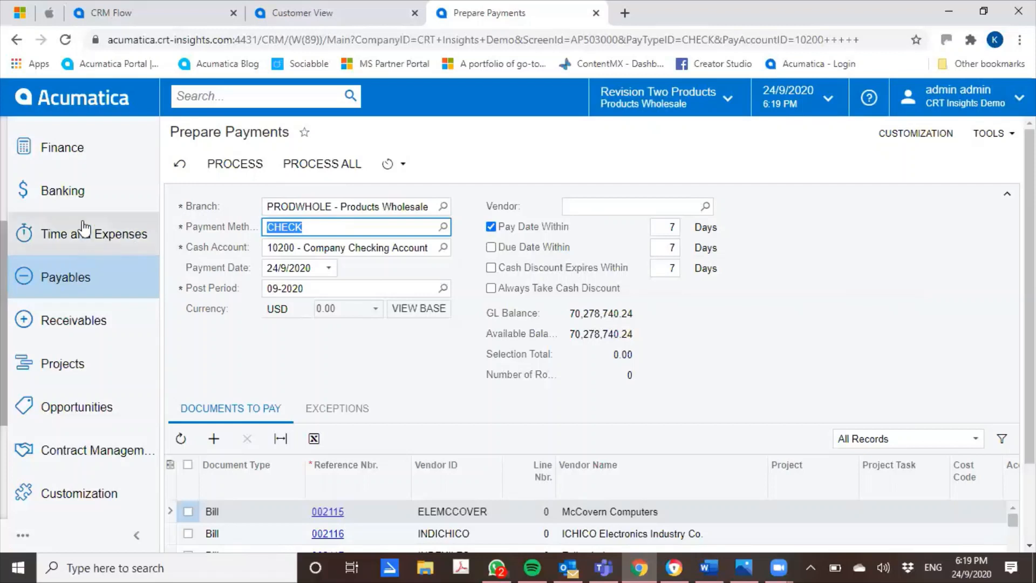
# Step: Create a new sales order for customer ABARTENDE, USA Bartending School
pyautogui.scroll(4, 84, 227)
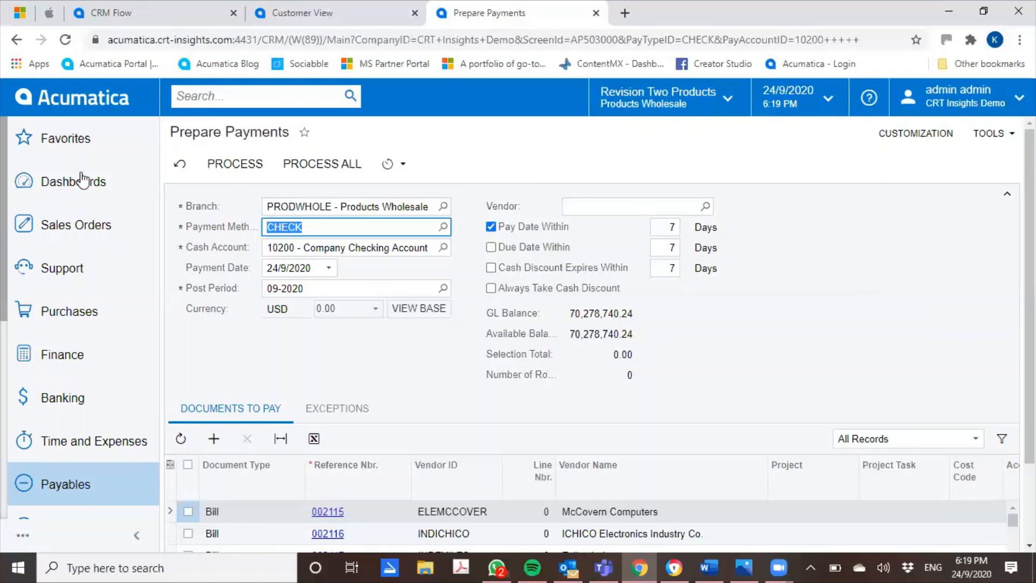
pyautogui.click(96, 226)
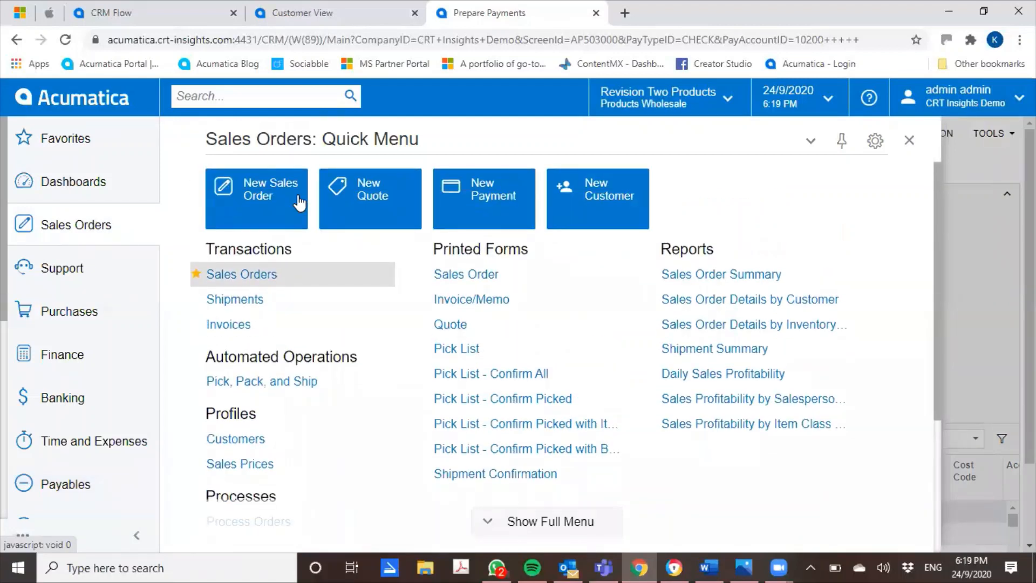
pyautogui.click(244, 197)
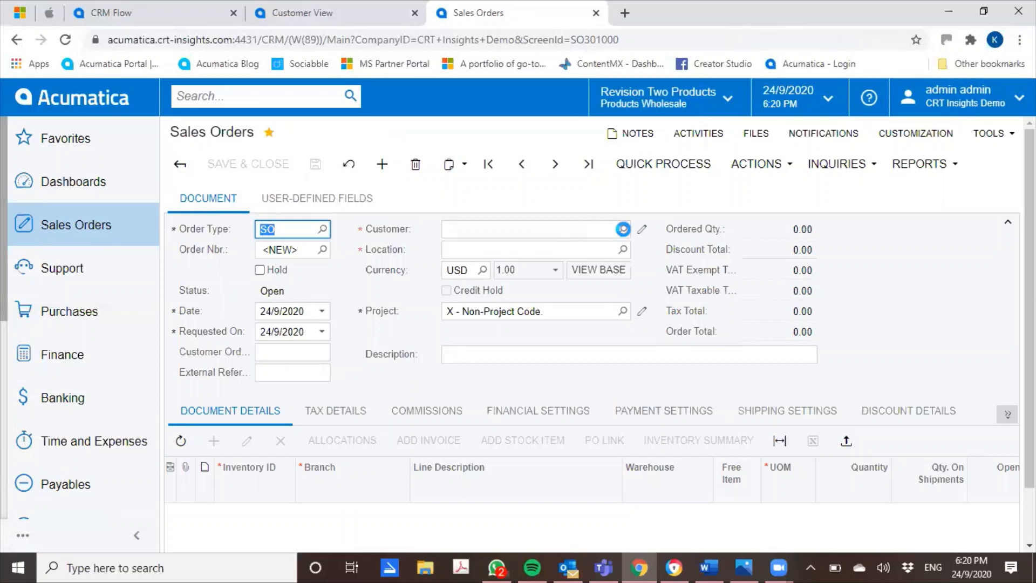
pyautogui.click(623, 229)
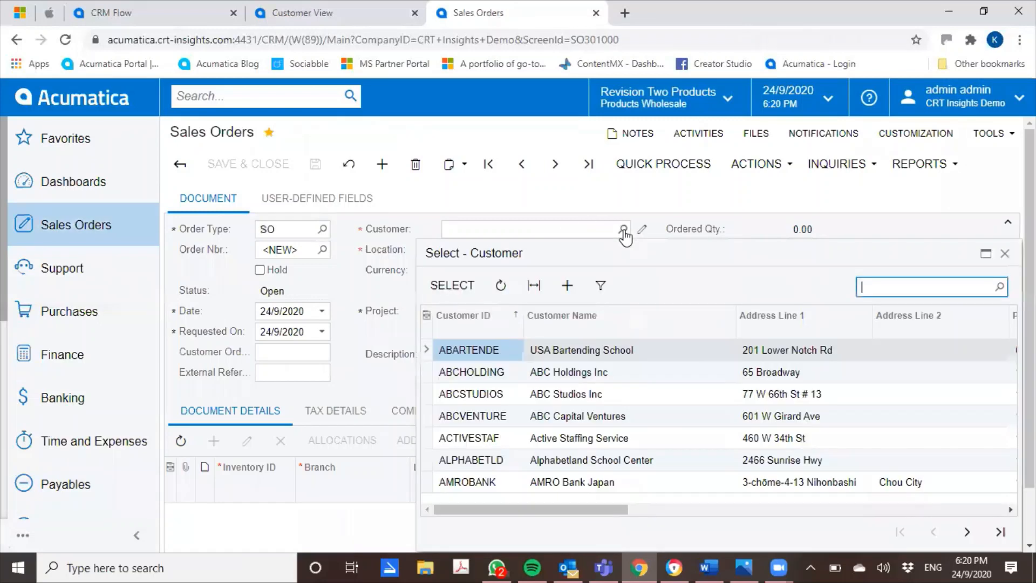
pyautogui.doubleClick(558, 352)
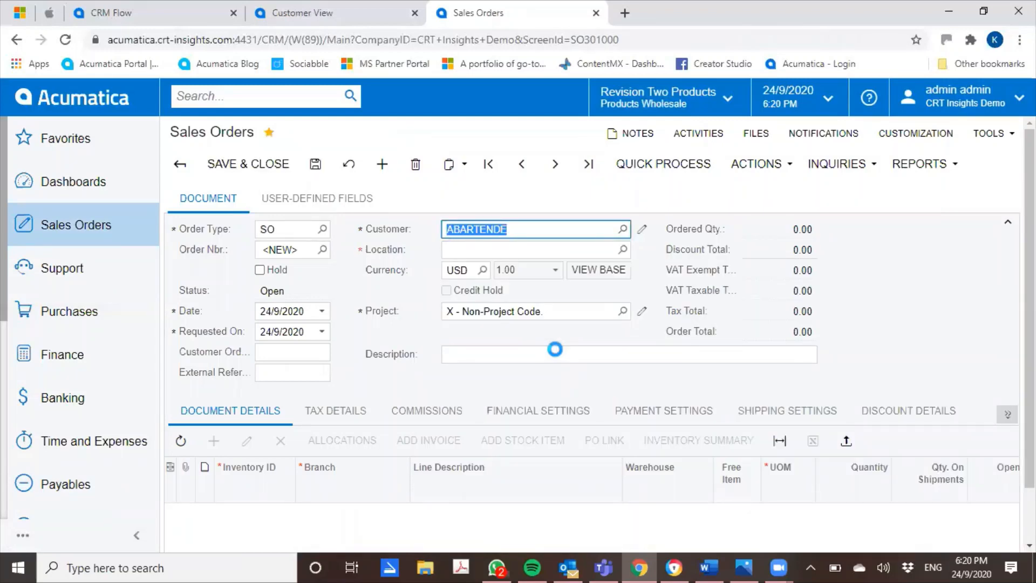
# Step: Widen the Branch column in the sales order's document details and move it after the Warehouse column
pyautogui.scroll(-1, 556, 352)
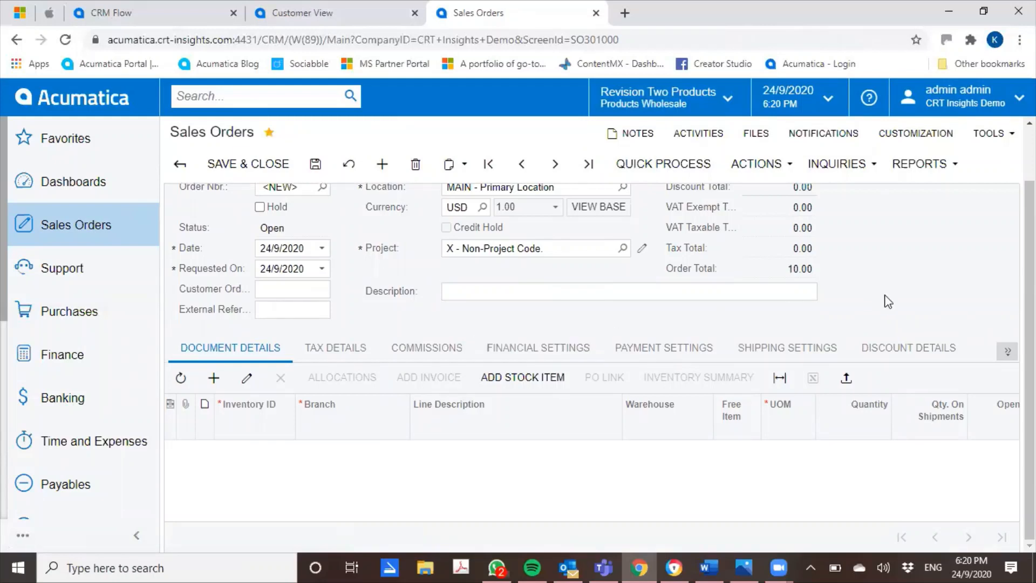
pyautogui.scroll(1, 886, 299)
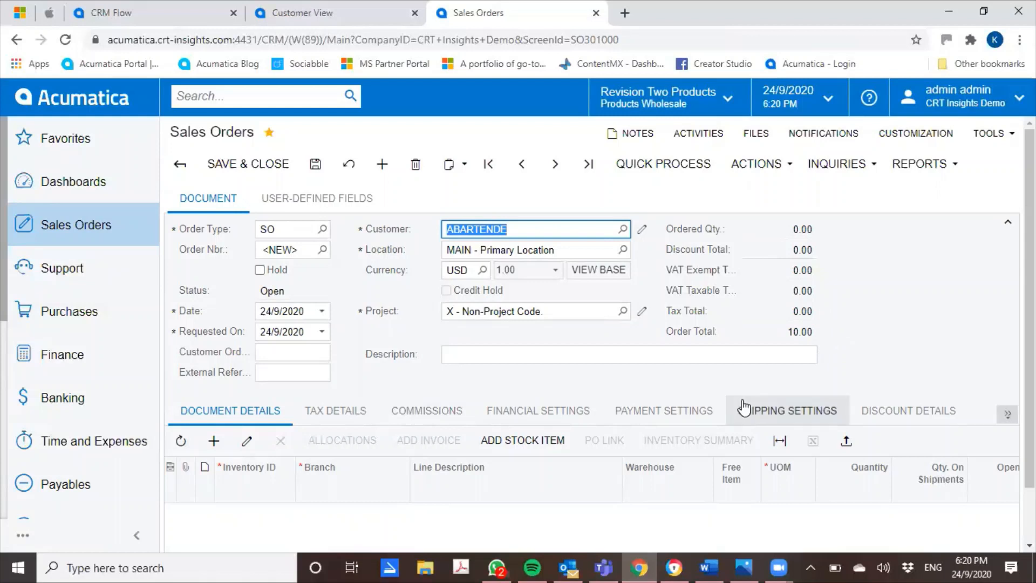
pyautogui.scroll(-1, 737, 407)
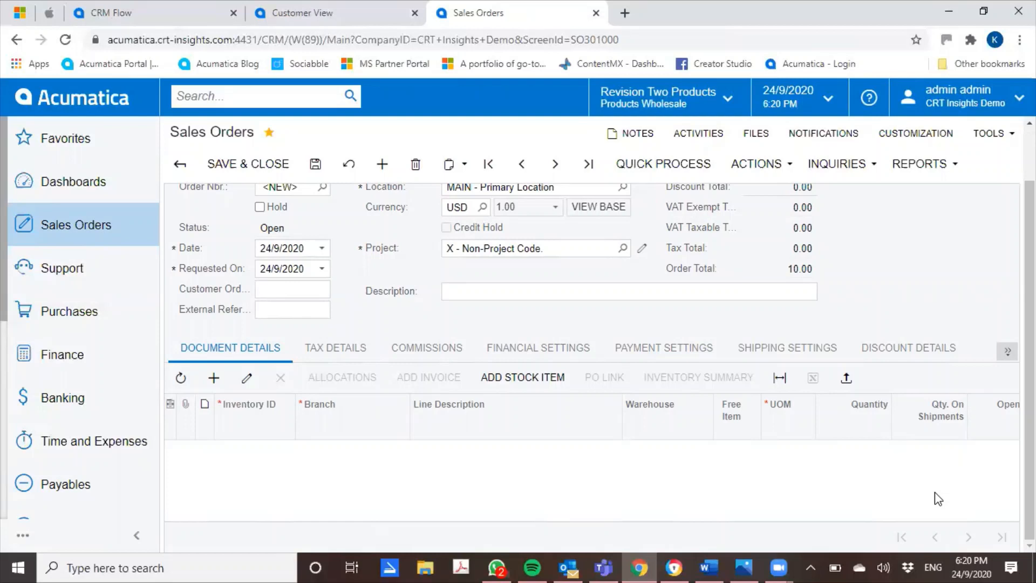
pyautogui.scroll(2, 939, 499)
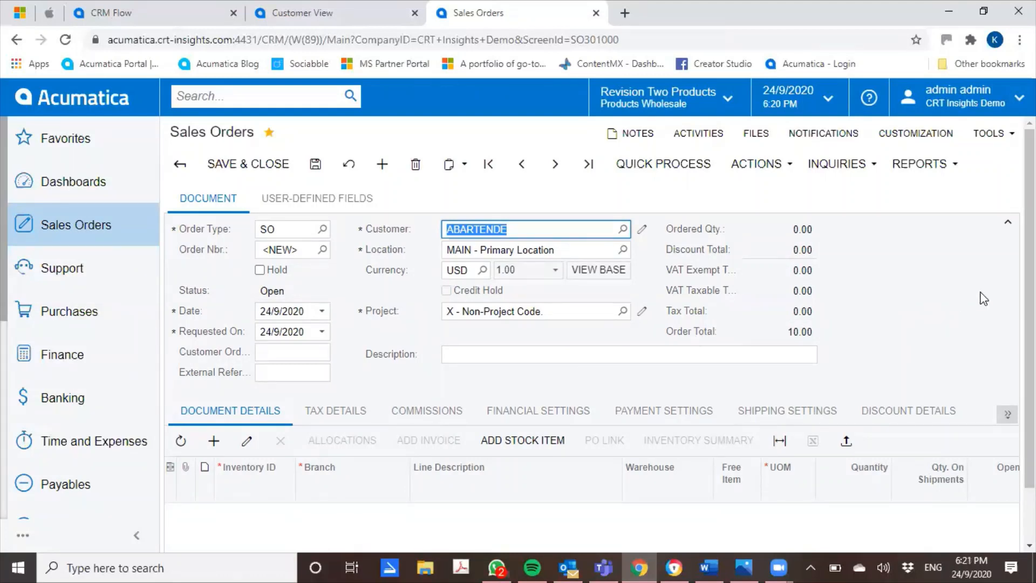
pyautogui.scroll(-1, 981, 298)
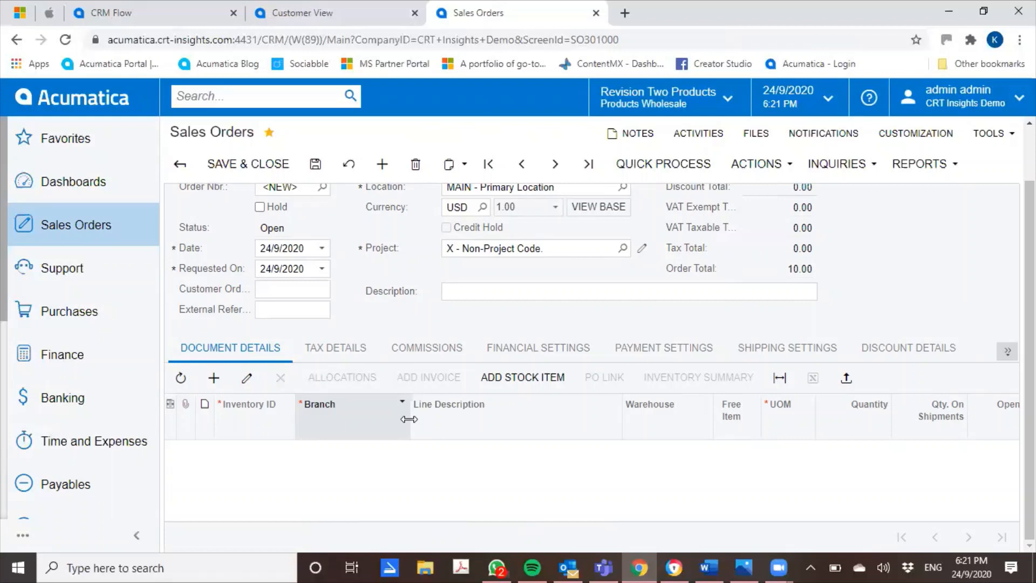
pyautogui.moveTo(409, 419); pyautogui.dragTo(803, 412)
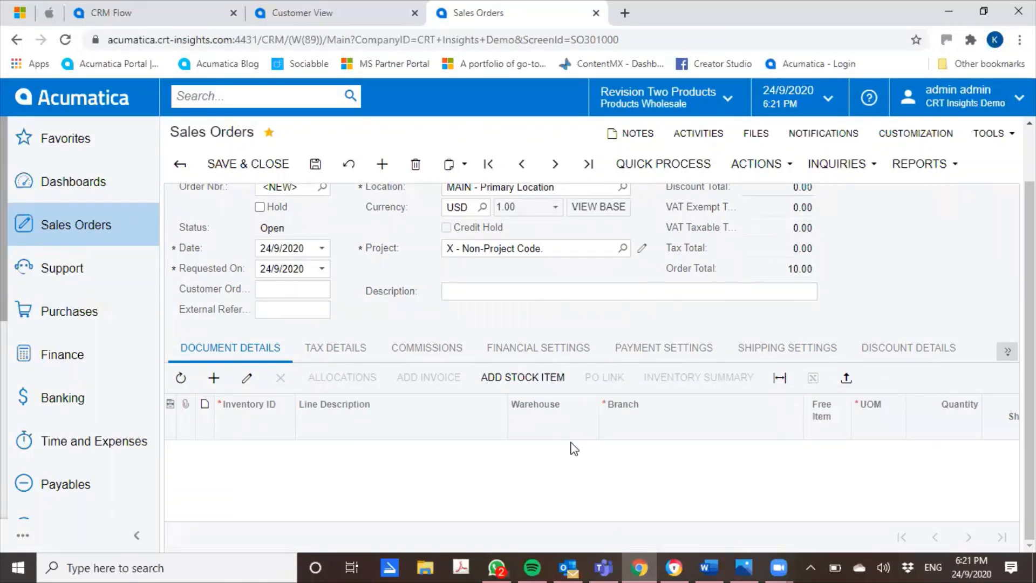
# Step: Remove the Free Item column from the columns shown in the order's document details
pyautogui.click(171, 404)
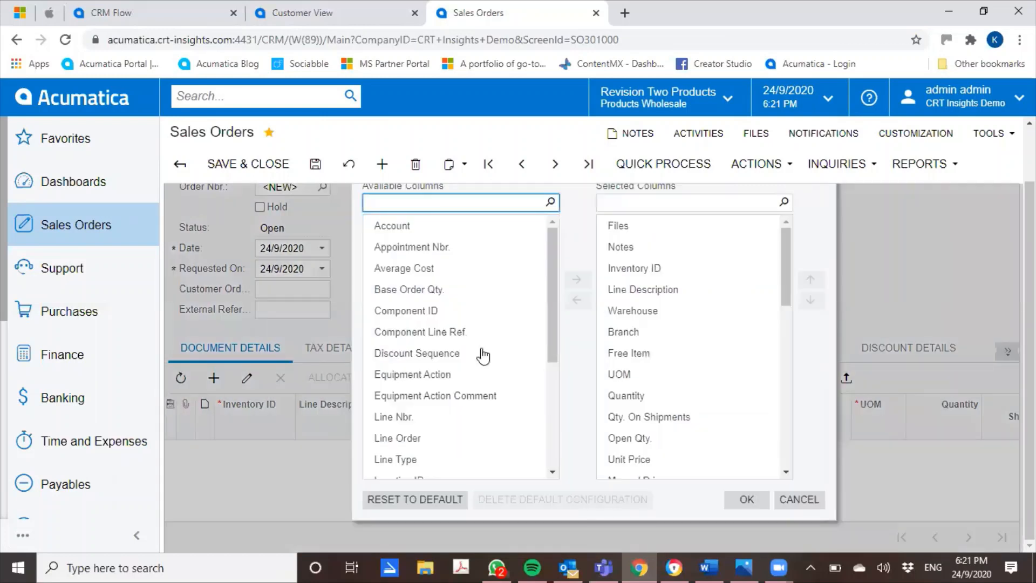
pyautogui.click(645, 355)
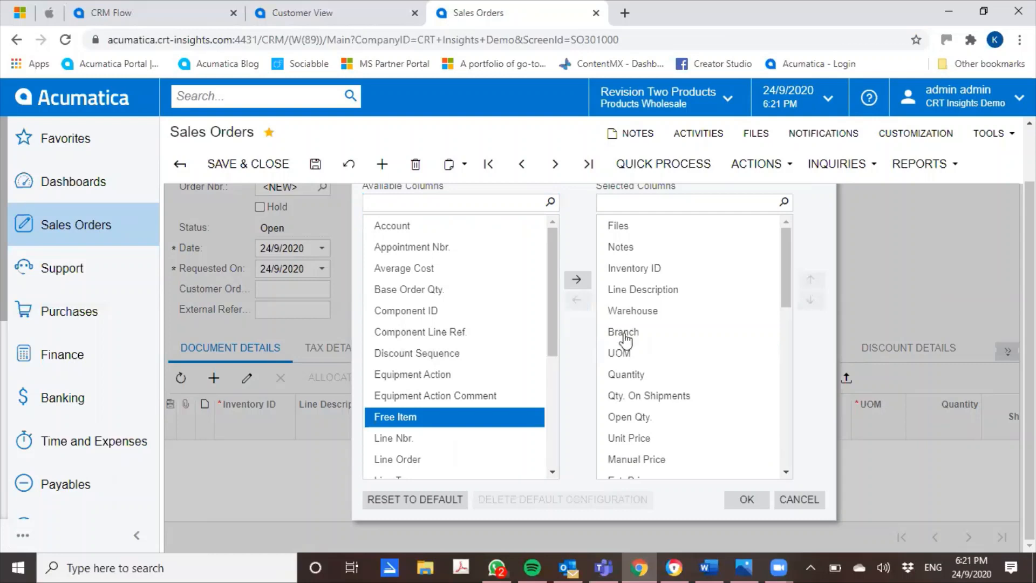
pyautogui.click(748, 501)
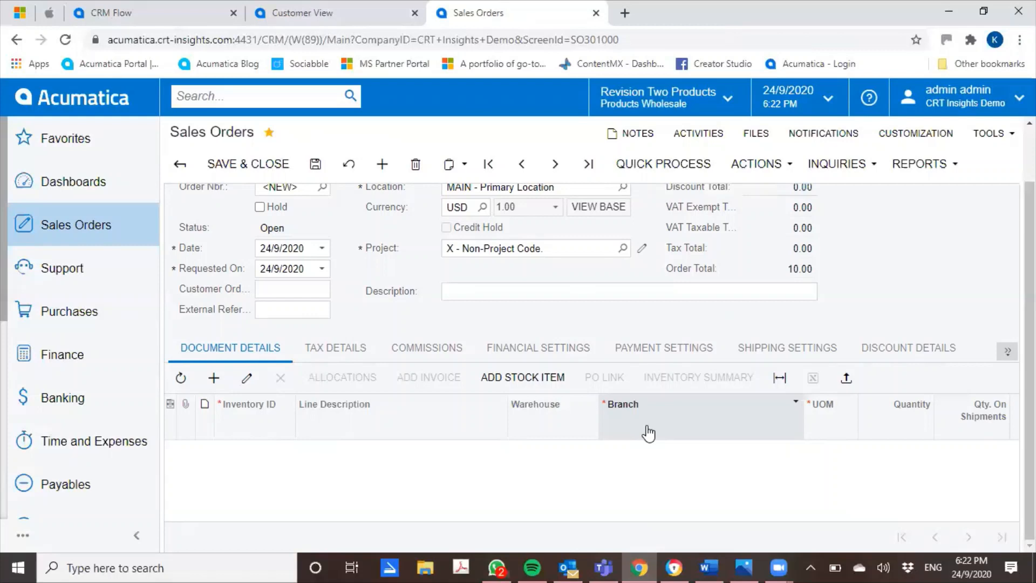
# Step: Open the selected customer's record from the sales order, review its general information, and close it
pyautogui.scroll(2, 649, 434)
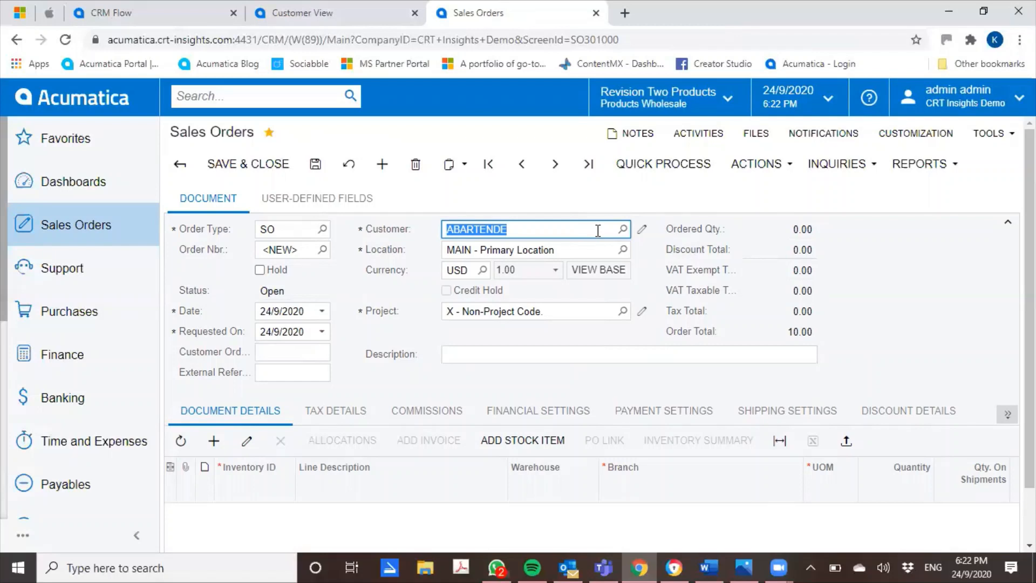
pyautogui.click(643, 231)
pyautogui.click(643, 229)
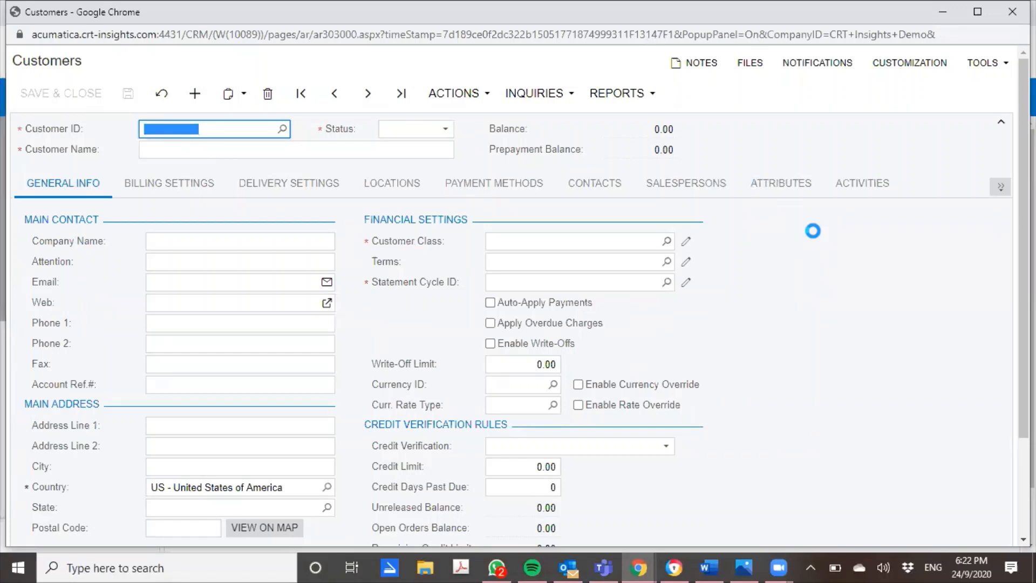
pyautogui.scroll(-2, 815, 235)
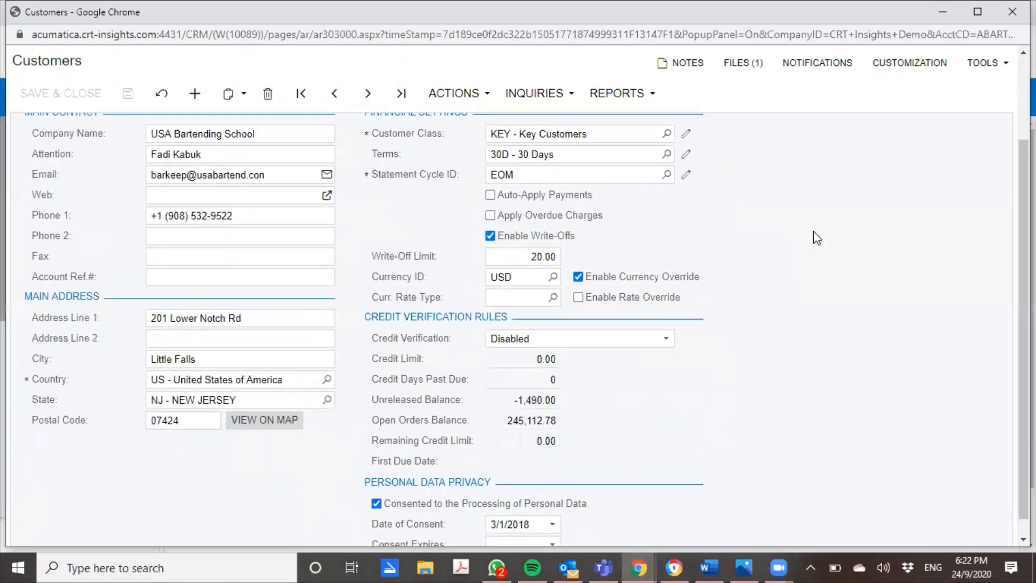
pyautogui.scroll(-1, 817, 238)
pyautogui.scroll(2, 817, 238)
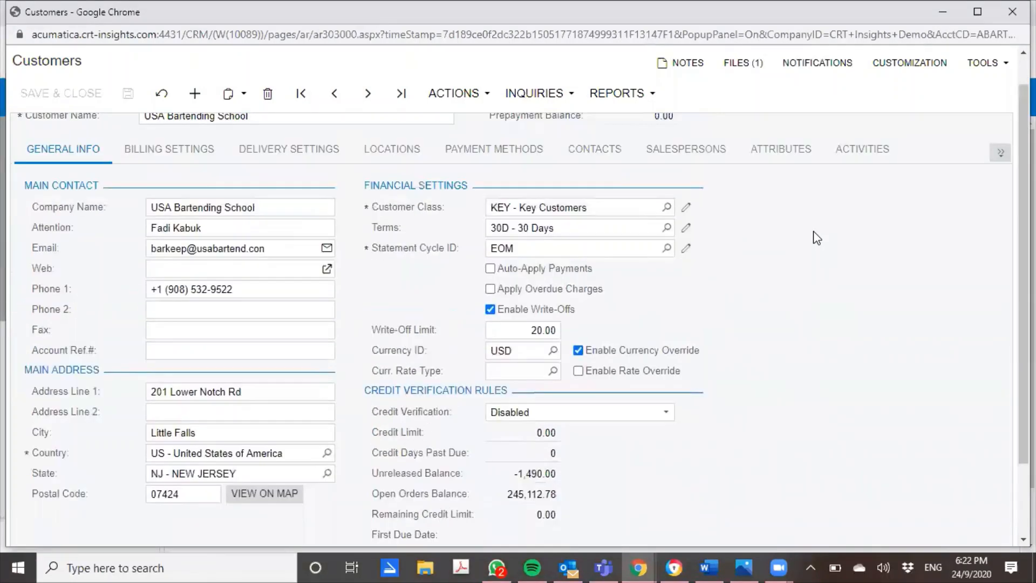
pyautogui.scroll(1, 817, 238)
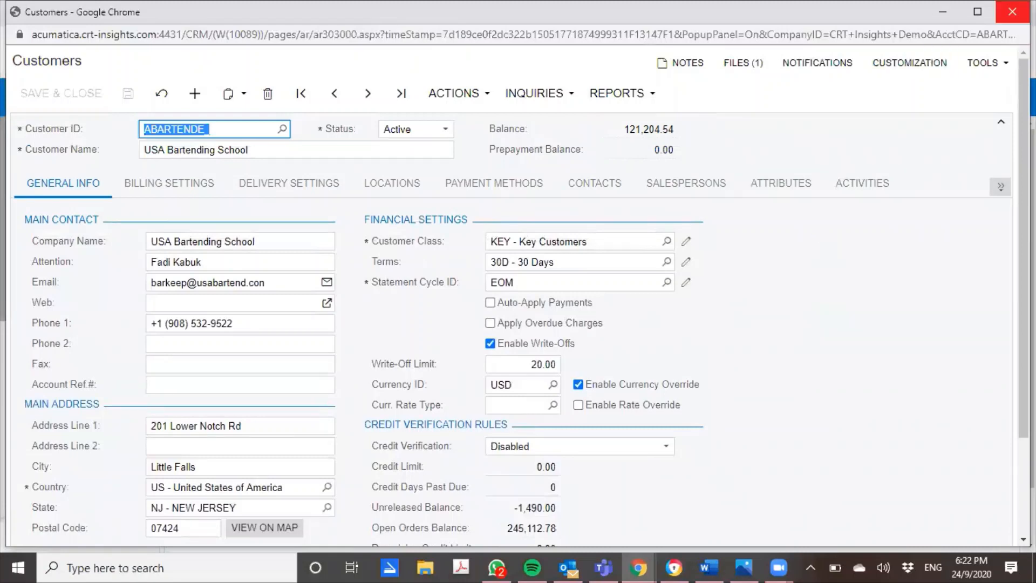
pyautogui.click(1013, 11)
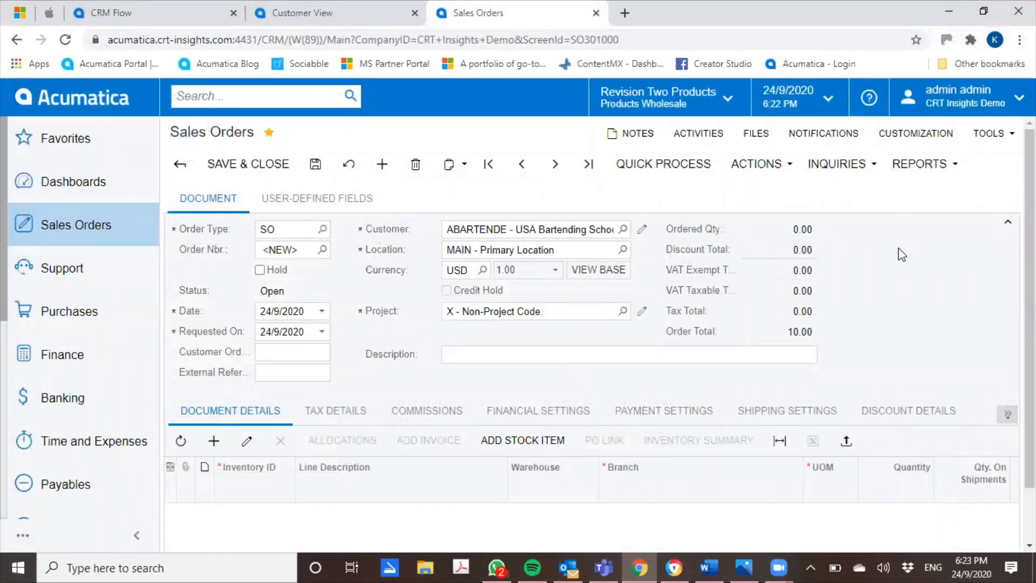
# Step: Add an order line, try inventory ID searches for "aa" and "ace", and discard the empty line
pyautogui.scroll(-1, 902, 255)
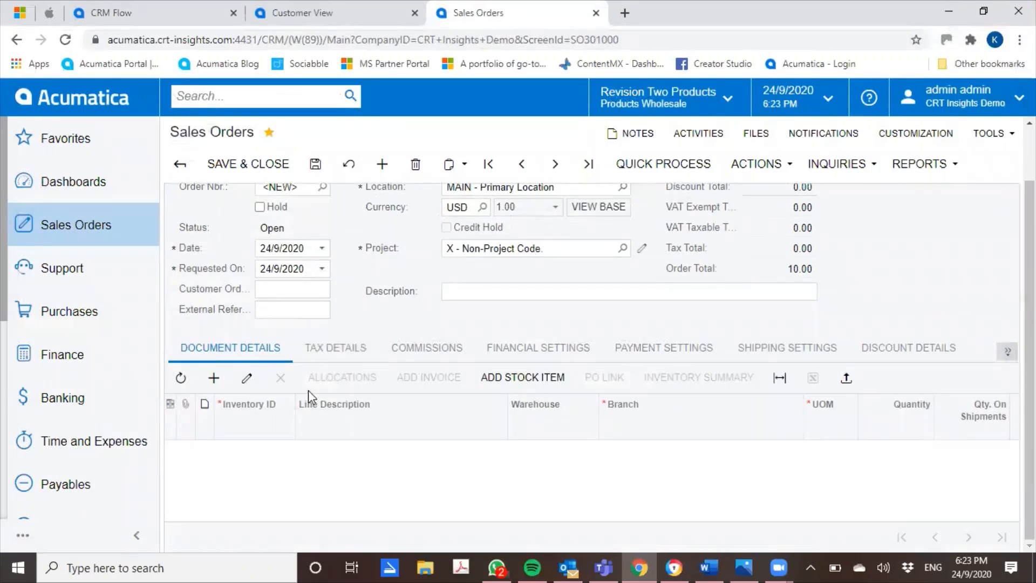
pyautogui.click(216, 382)
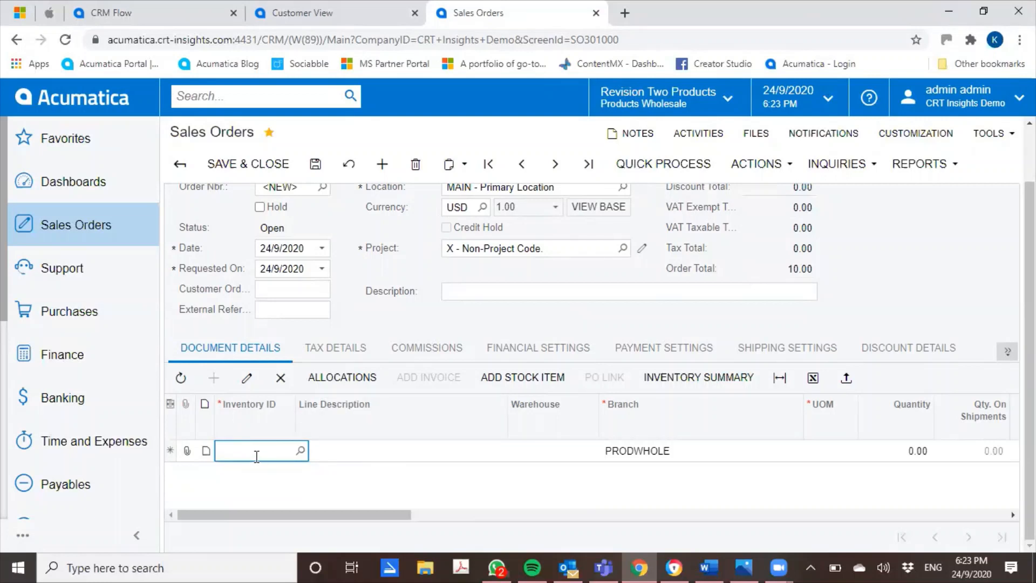
pyautogui.write('aa')
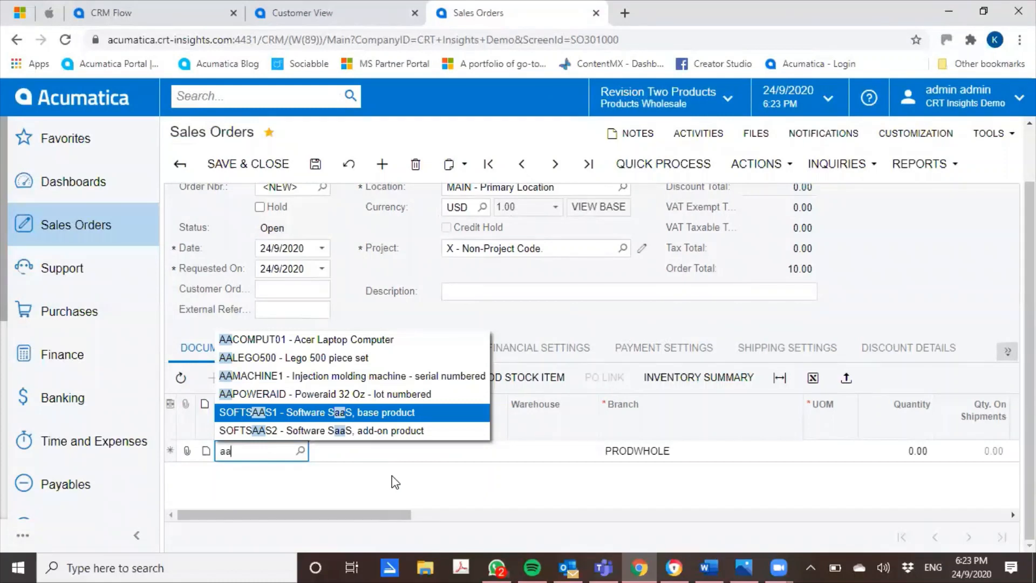
pyautogui.press('BackSpace')
pyautogui.press('BackSpace')
pyautogui.write('ace')
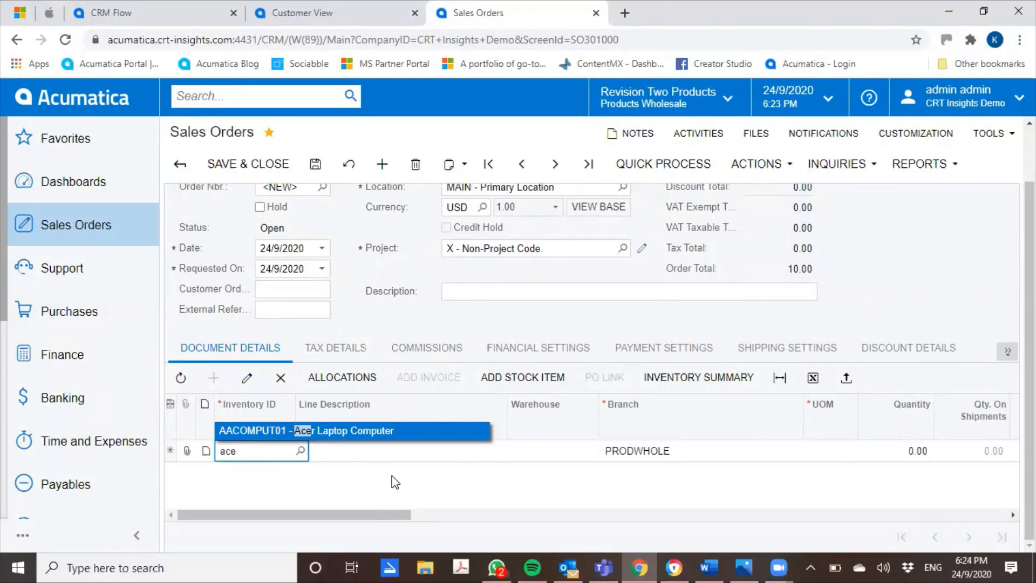
pyautogui.press('BackSpace')
pyautogui.press('BackSpace')
pyautogui.press('BackSpace')
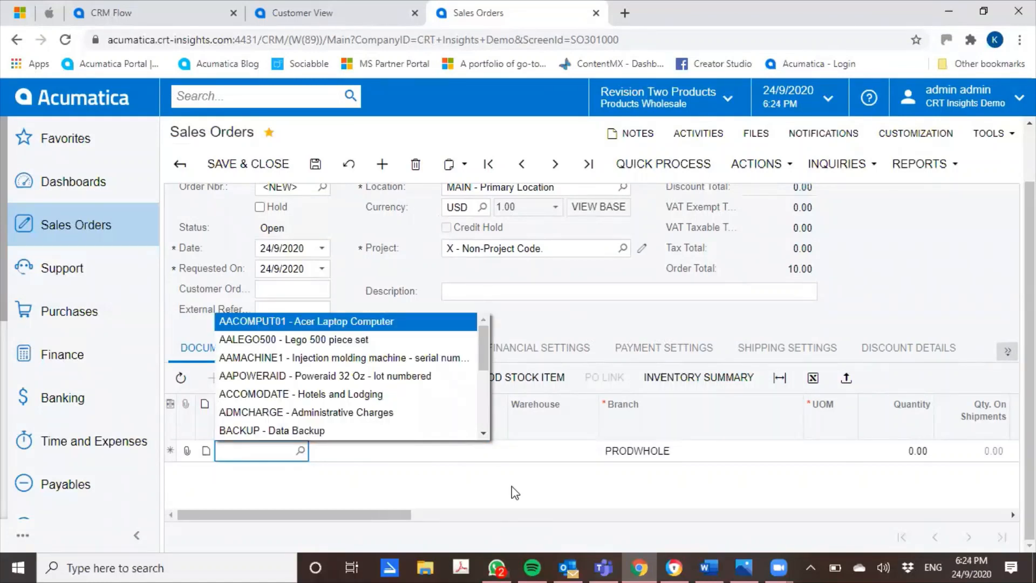
pyautogui.click(515, 493)
# Step: Open the stock item lookup for the order and list only items sold since 1/6/2016
pyautogui.click(525, 379)
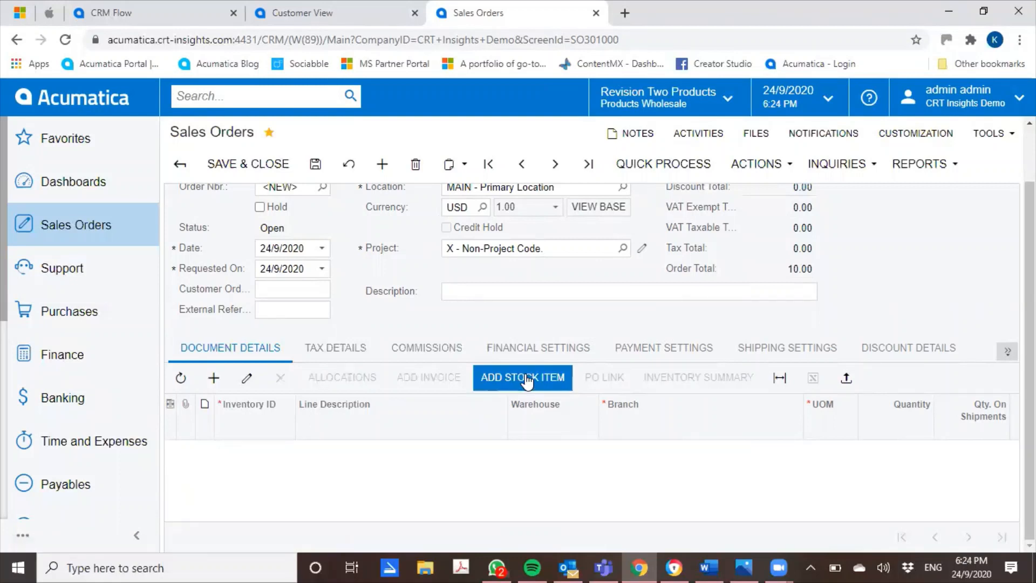
pyautogui.click(526, 380)
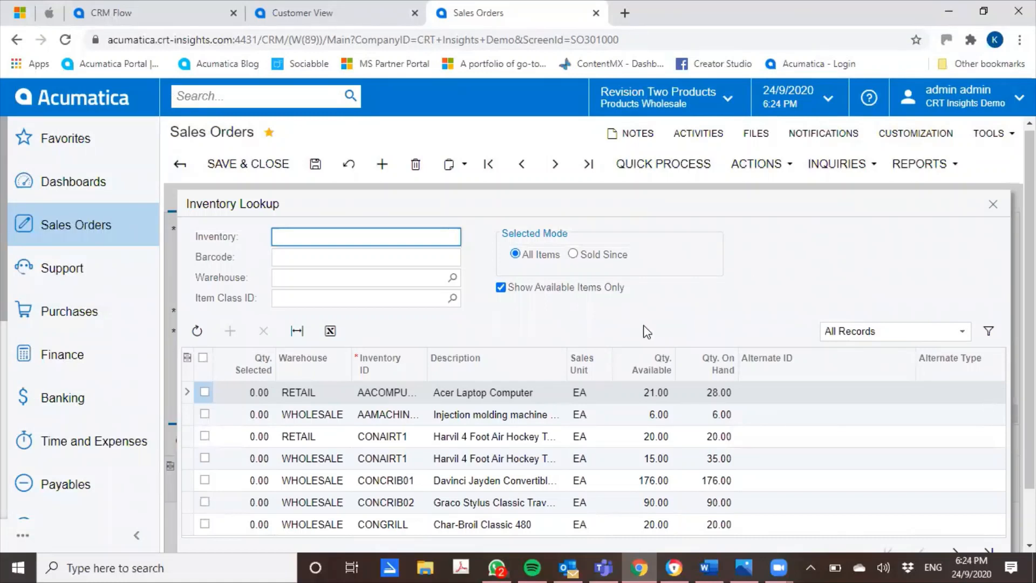
pyautogui.click(575, 254)
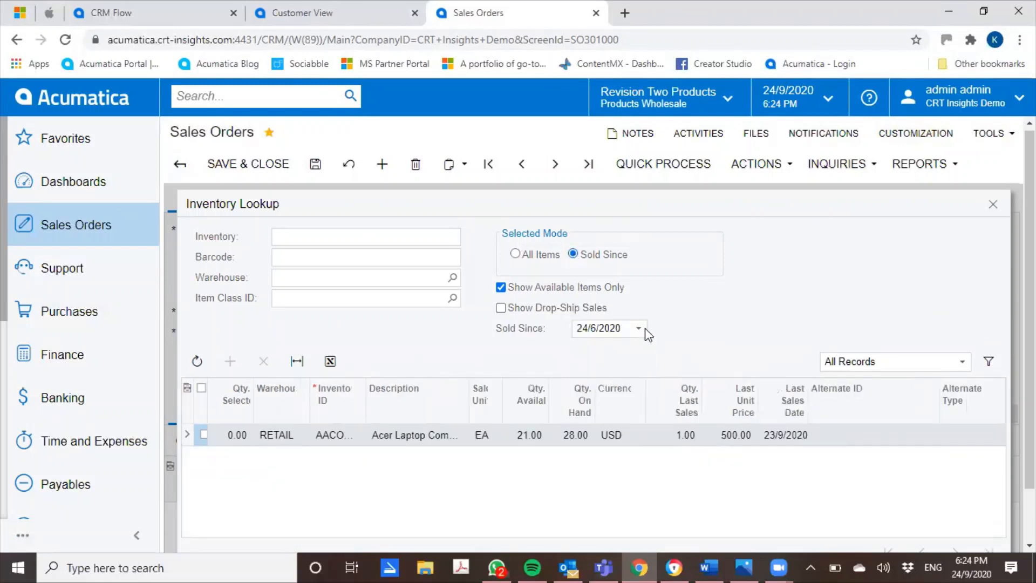
pyautogui.click(640, 331)
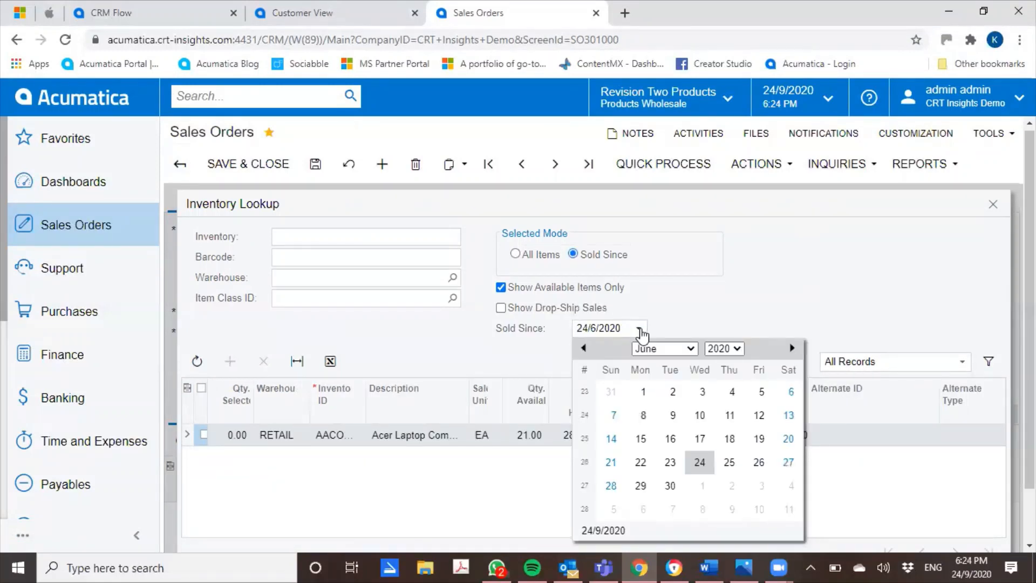
pyautogui.click(734, 350)
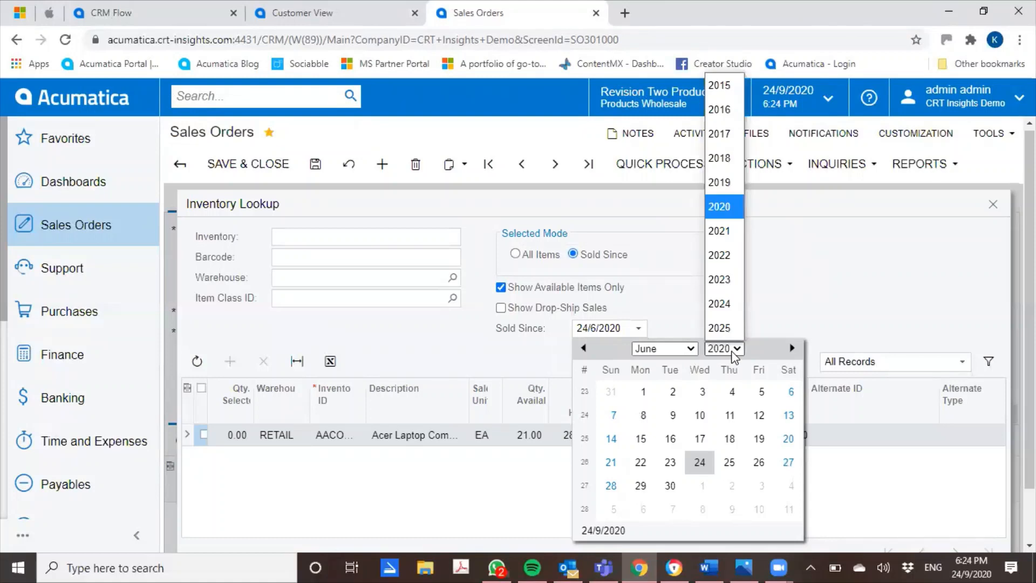
pyautogui.click(720, 110)
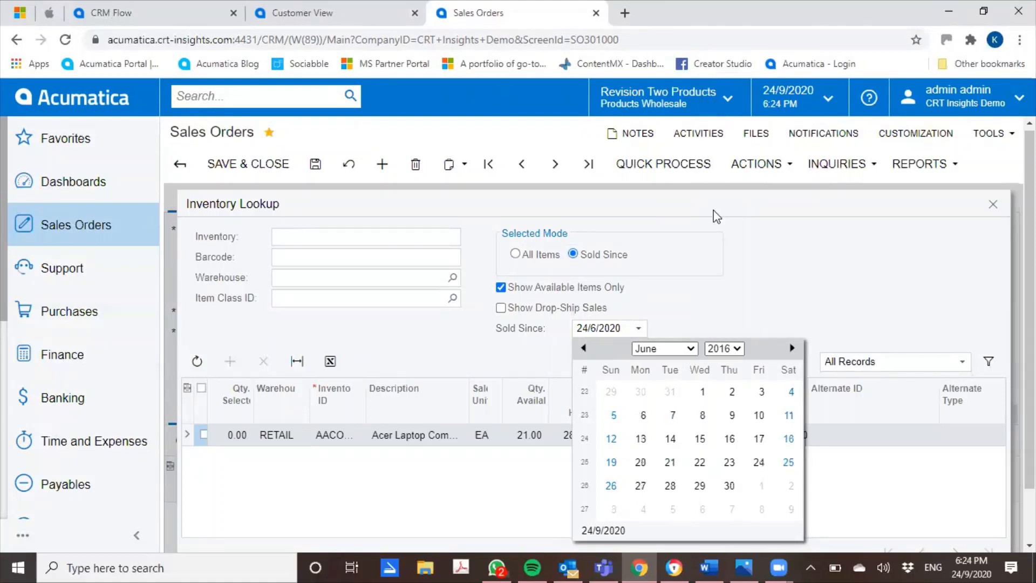
pyautogui.click(700, 394)
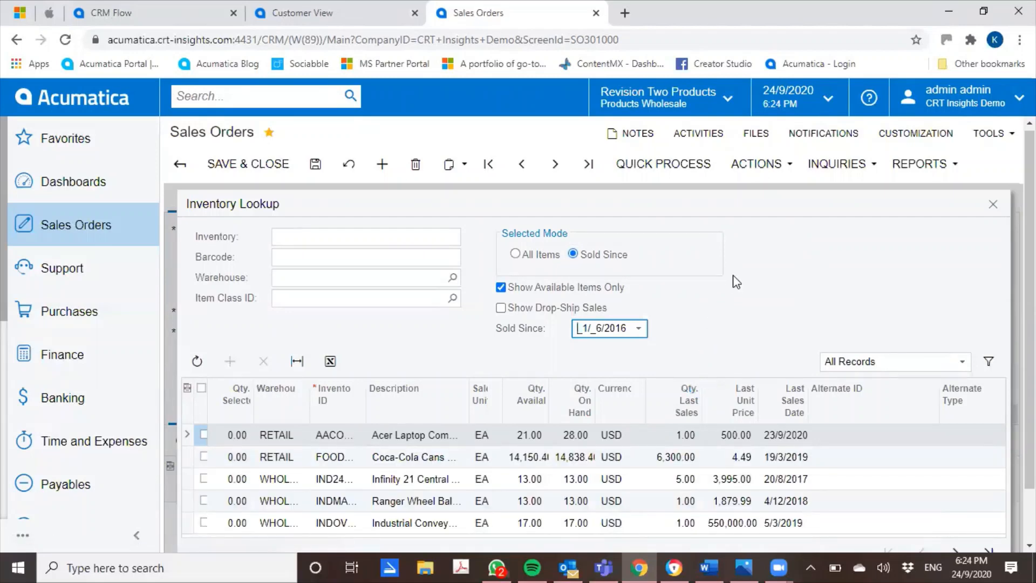
# Step: Select the Acer Laptop Computer from the RETAIL warehouse, add it to the sales order and close the lookup
pyautogui.scroll(-1, 734, 286)
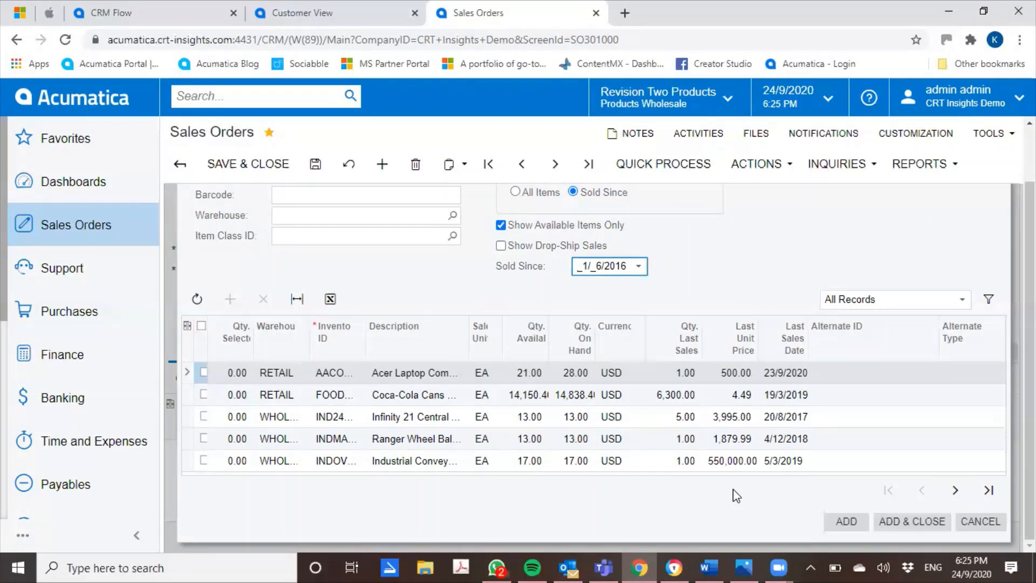
pyautogui.click(423, 373)
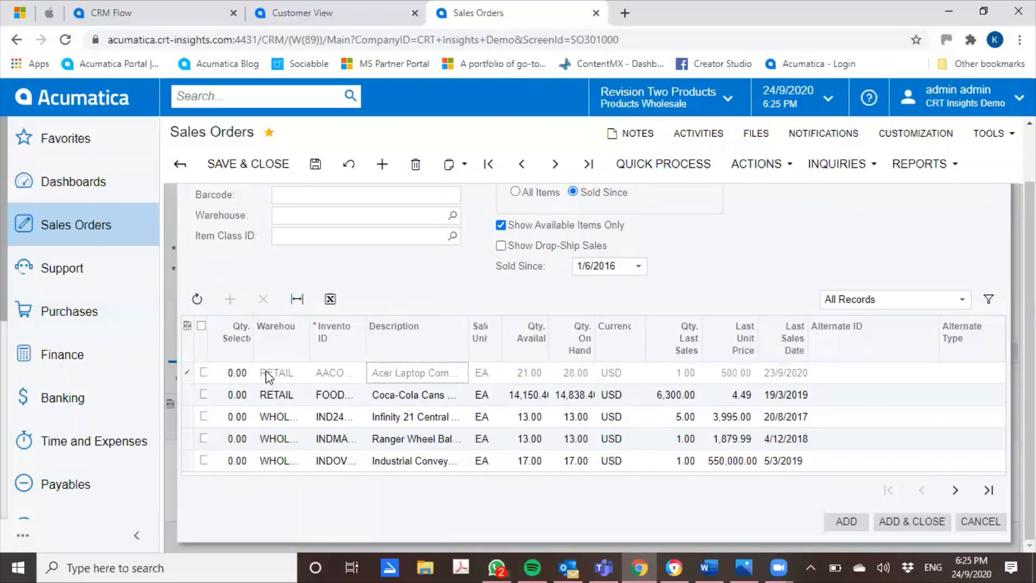
pyautogui.click(203, 373)
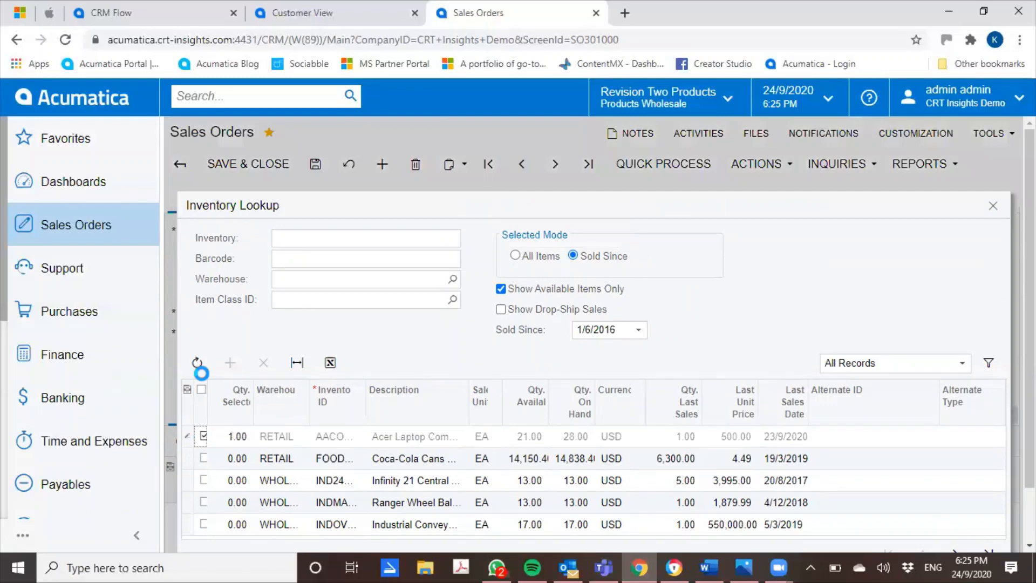
pyautogui.scroll(-1, 717, 383)
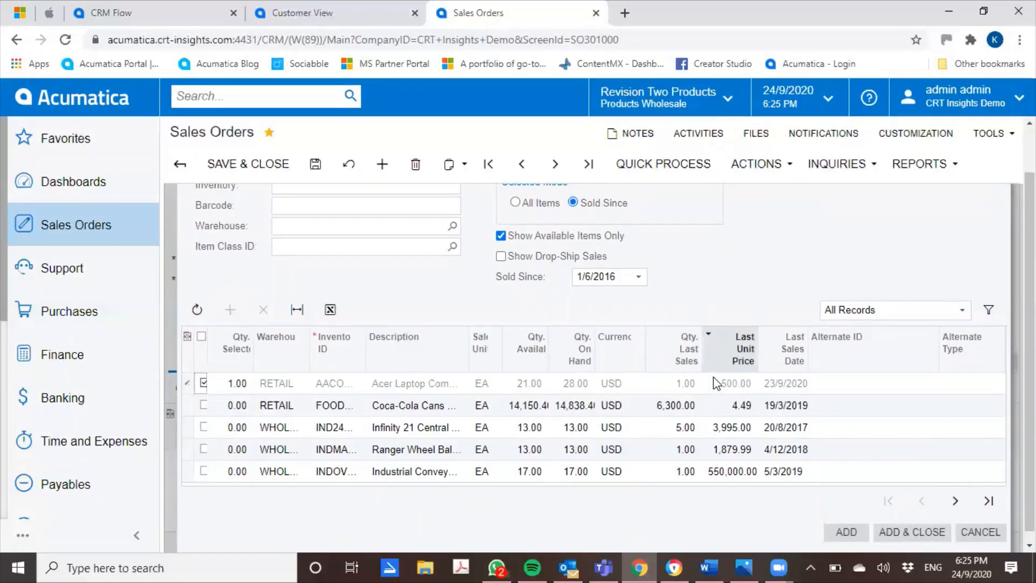
pyautogui.click(909, 530)
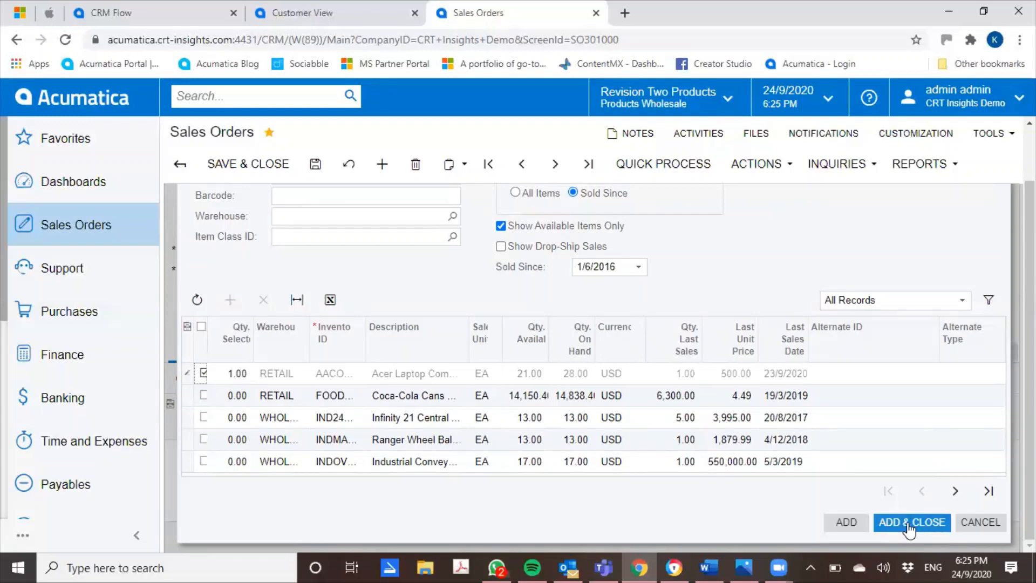
pyautogui.click(910, 524)
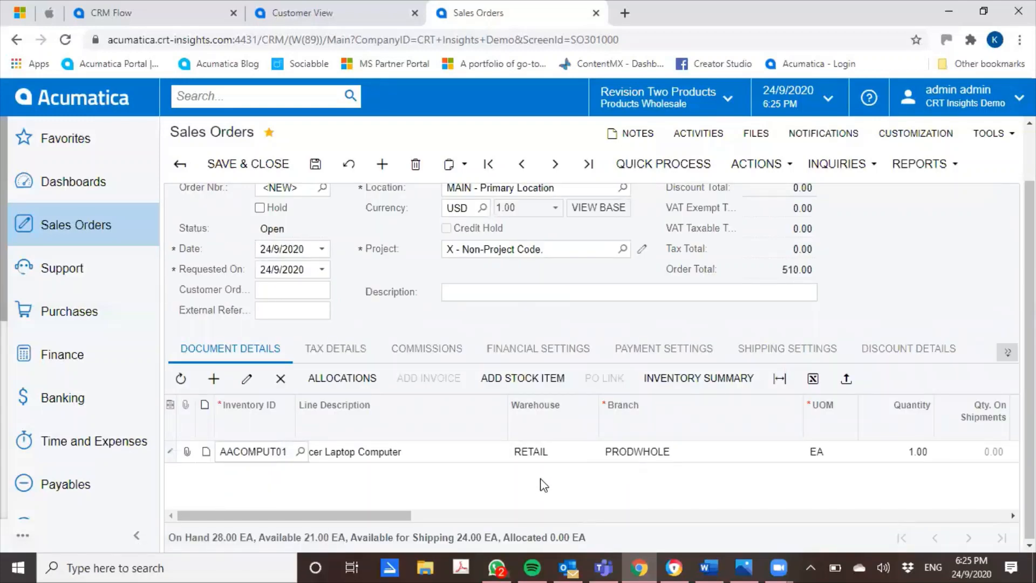
# Step: Examine the order line's unit price, discount, requested date and shipping rule columns
pyautogui.hscroll(1, 495, 496)
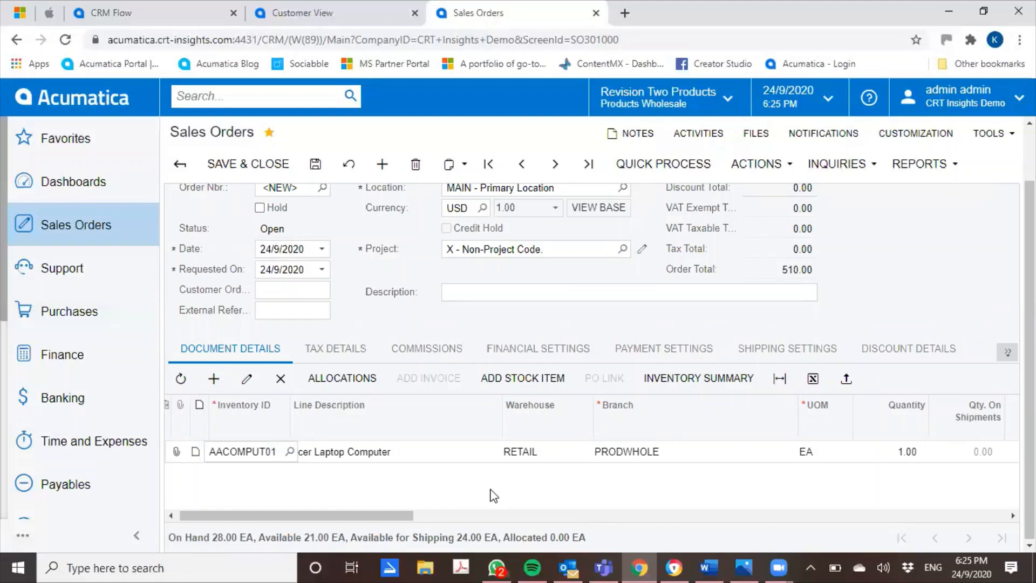
pyautogui.hscroll(5, 494, 496)
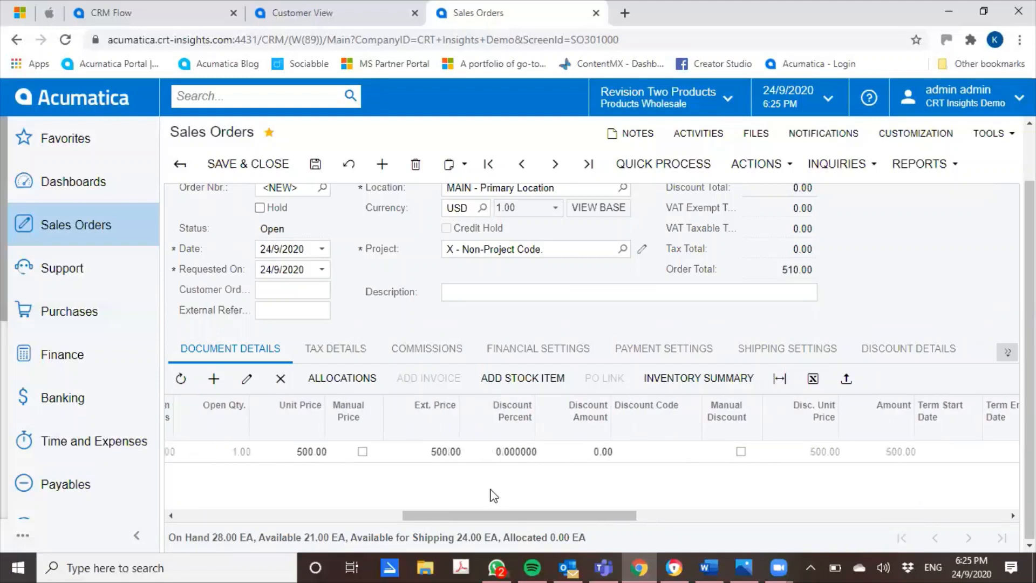
pyautogui.hscroll(-3, 493, 495)
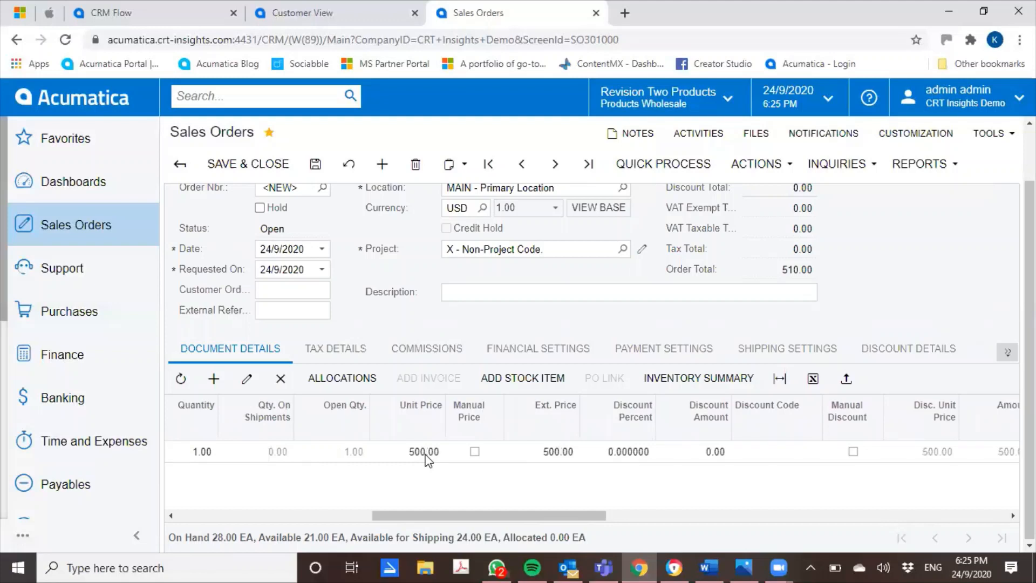
pyautogui.hscroll(3, 546, 479)
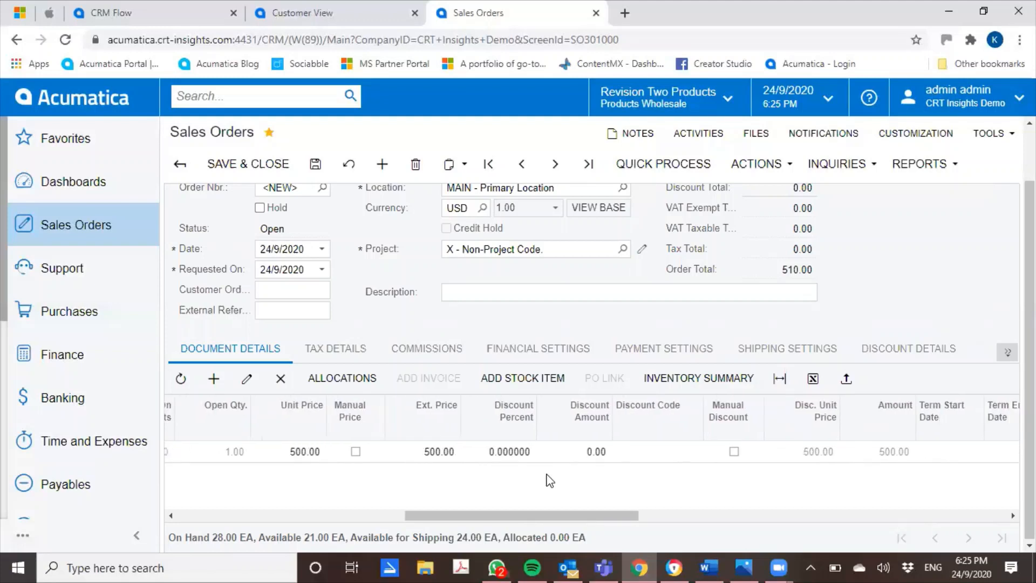
pyautogui.hscroll(3, 546, 479)
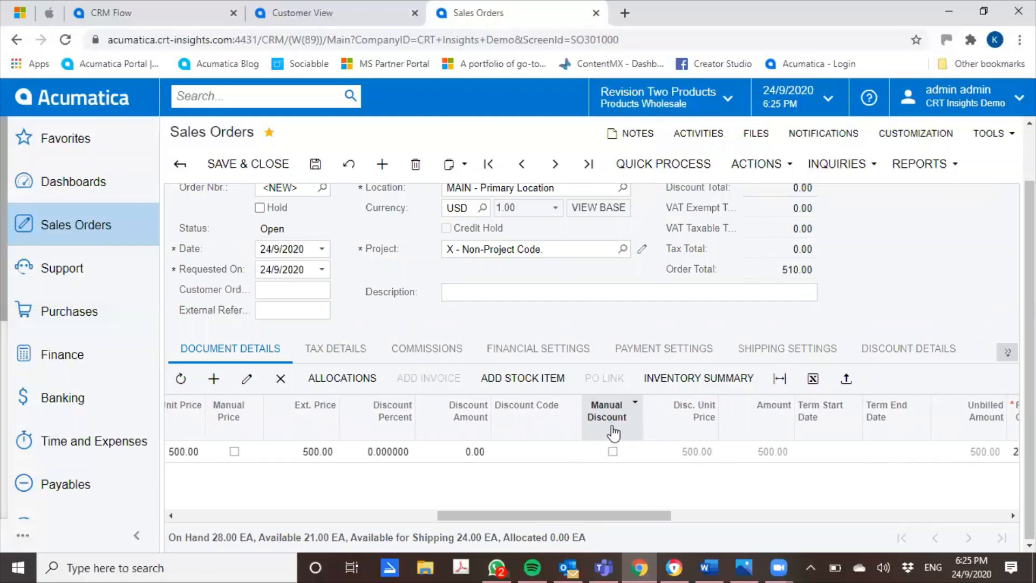
pyautogui.hscroll(5, 621, 482)
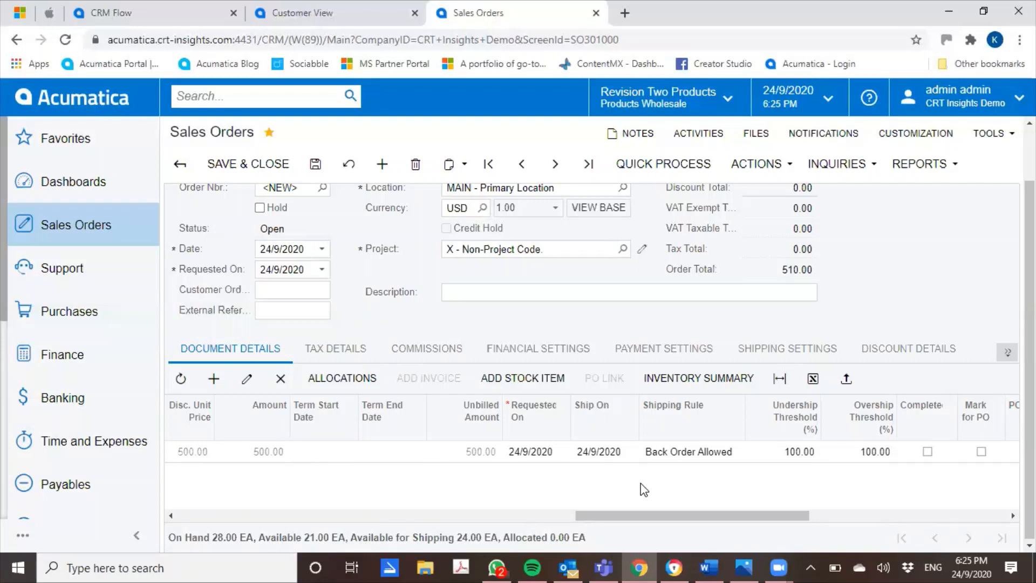
pyautogui.hscroll(-6, 640, 484)
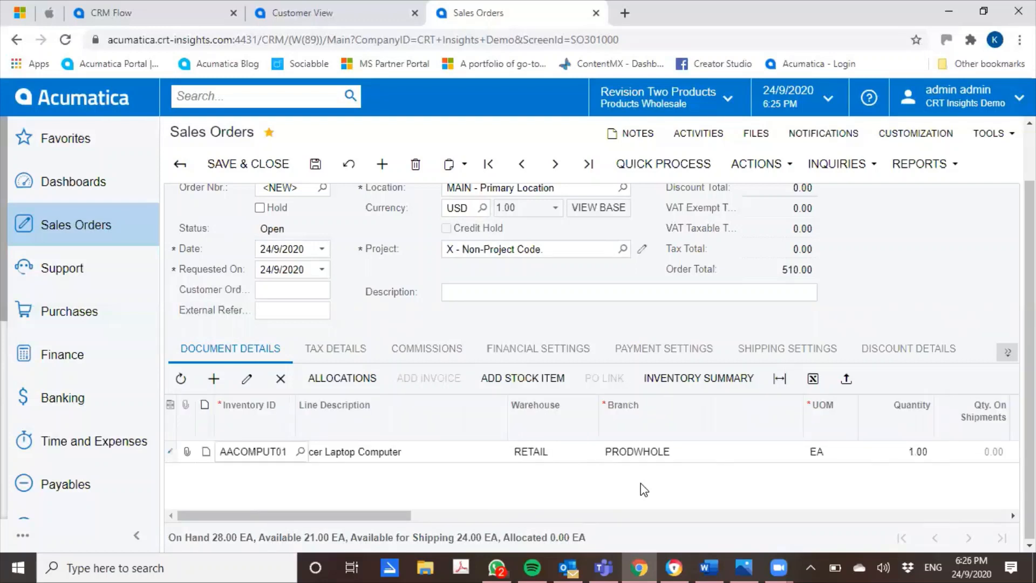
# Step: Set the Acer Laptop Computer line's quantity to 3 and save the sales order
pyautogui.click(916, 456)
pyautogui.write('3')
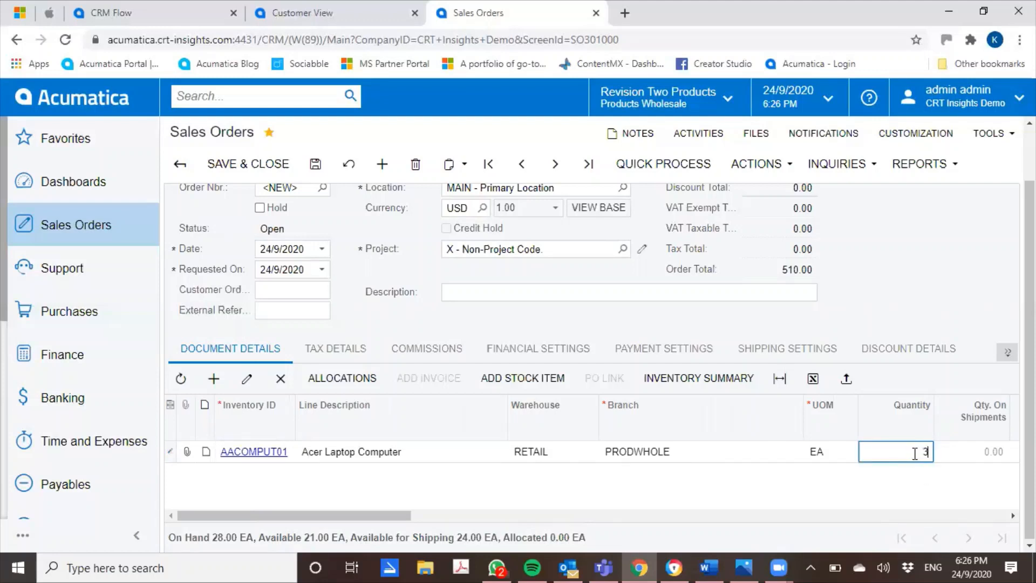
pyautogui.click(908, 476)
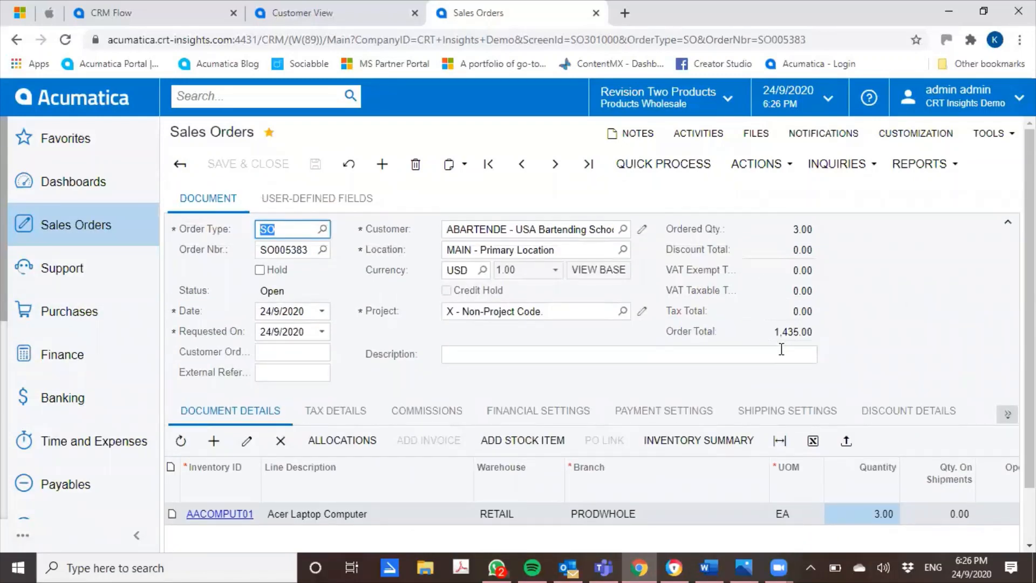
pyautogui.click(888, 343)
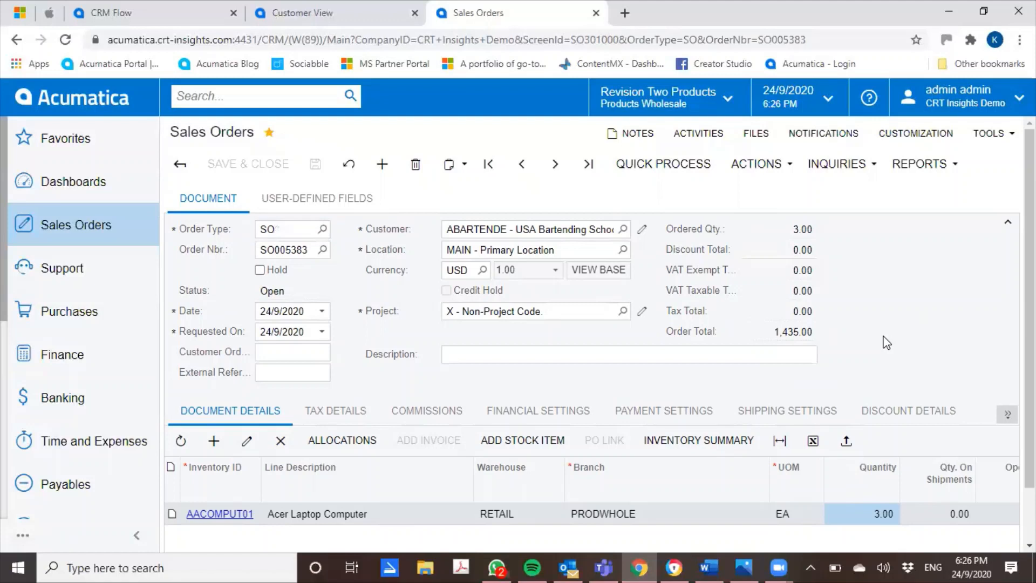
# Step: Open the stock item record for AACOMPUT01 from the order line, review its general settings, and close it
pyautogui.scroll(-1, 887, 342)
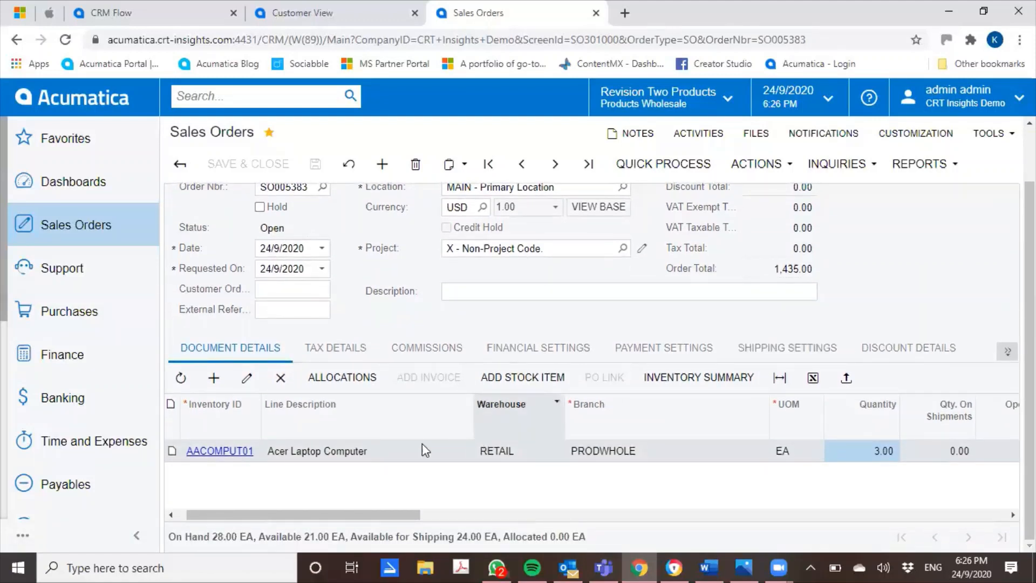
pyautogui.click(221, 452)
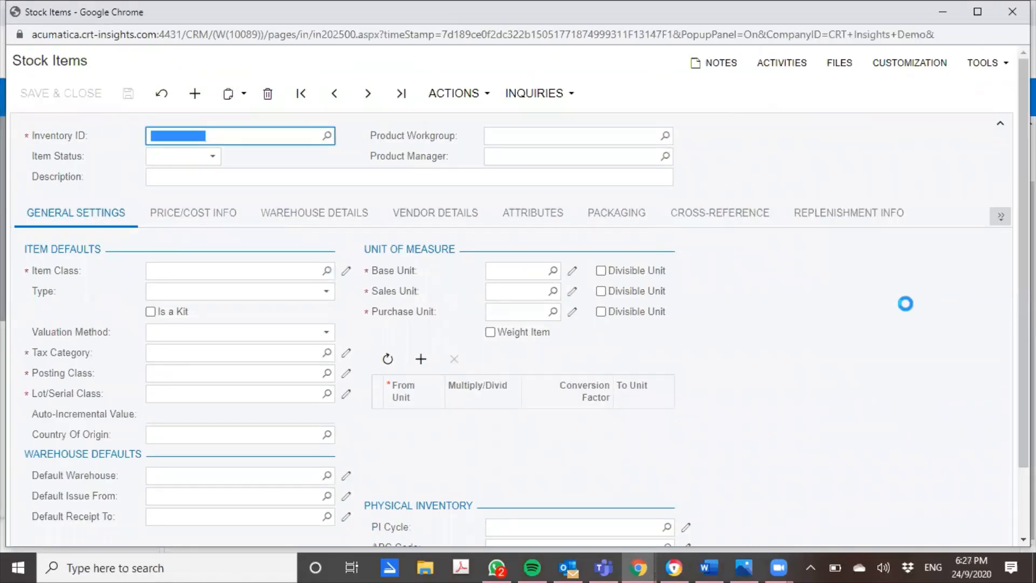
pyautogui.scroll(-2, 906, 304)
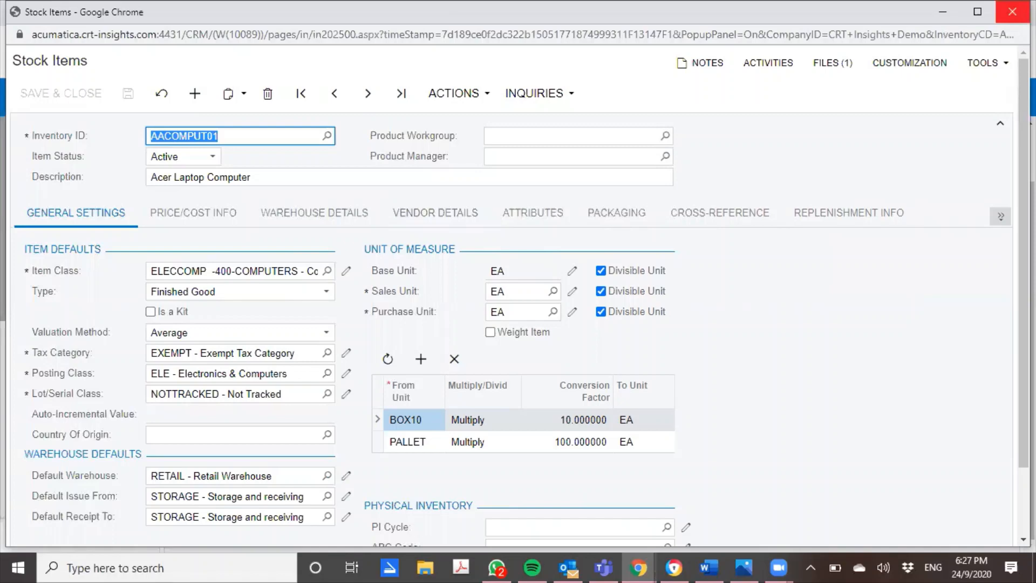
pyautogui.click(1013, 12)
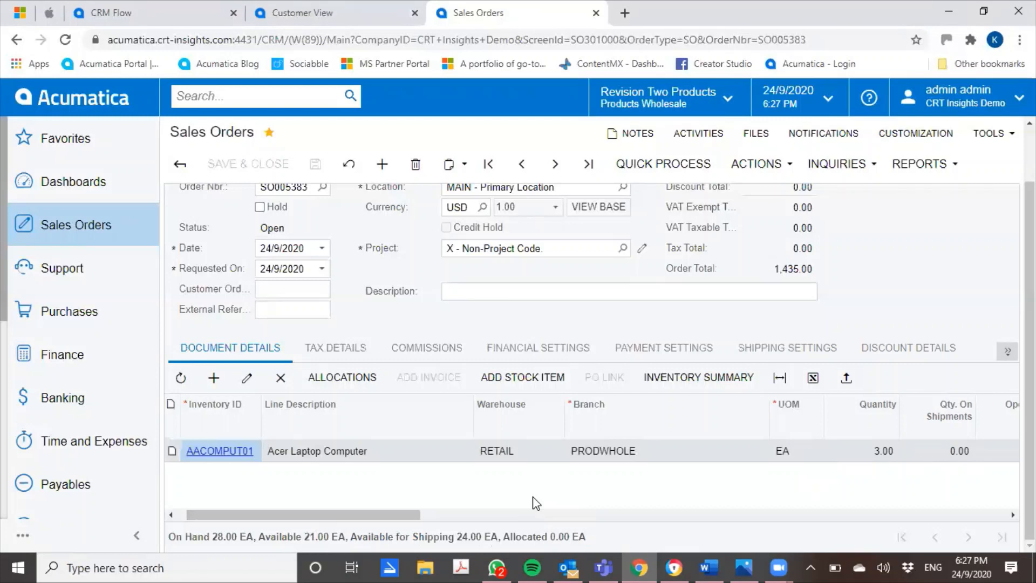
# Step: Review the order's shipping settings, open the carrier rate shopping dialog and refresh the rates
pyautogui.click(795, 359)
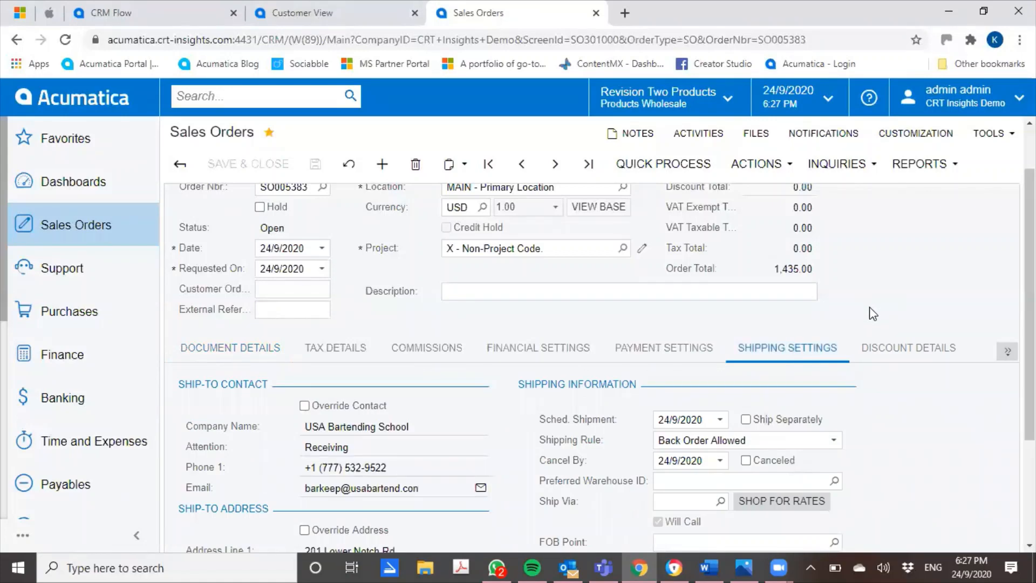
pyautogui.scroll(-2, 873, 313)
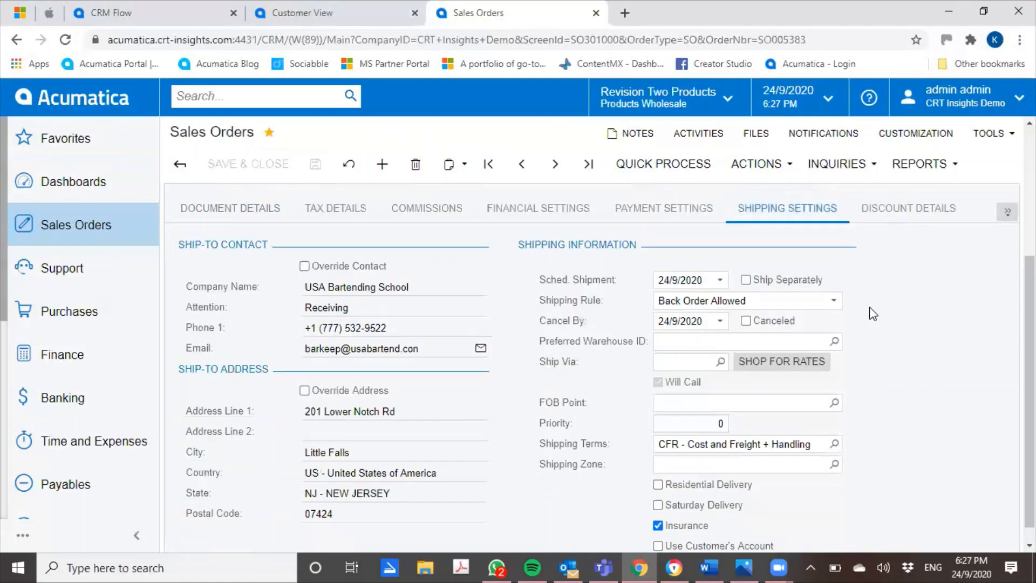
pyautogui.scroll(-1, 870, 309)
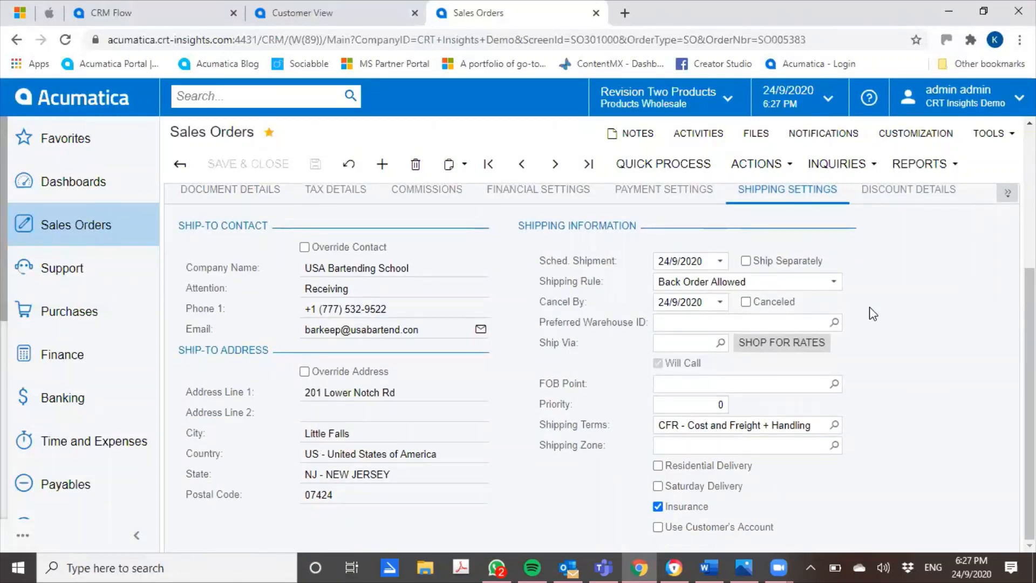
pyautogui.click(791, 349)
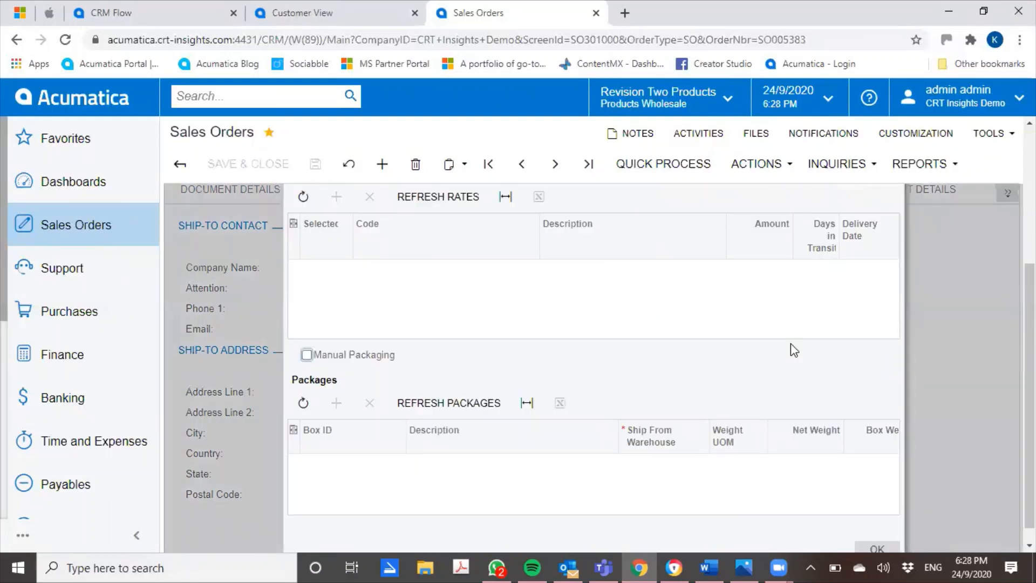
pyautogui.click(442, 196)
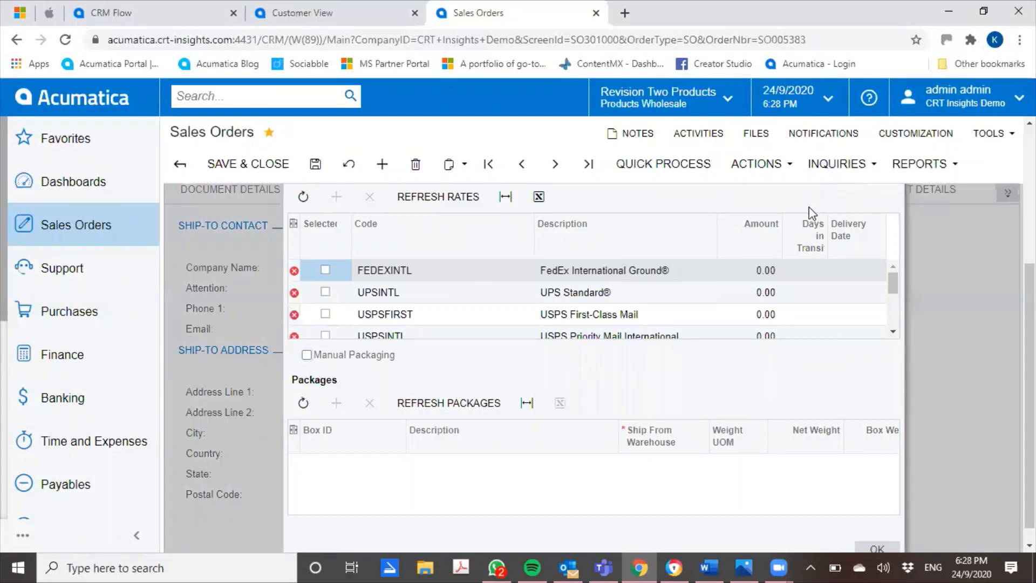
# Step: Look through the returned carrier rates and select the UPSGROUND (UPS Ground) rate for the order
pyautogui.scroll(-3, 661, 283)
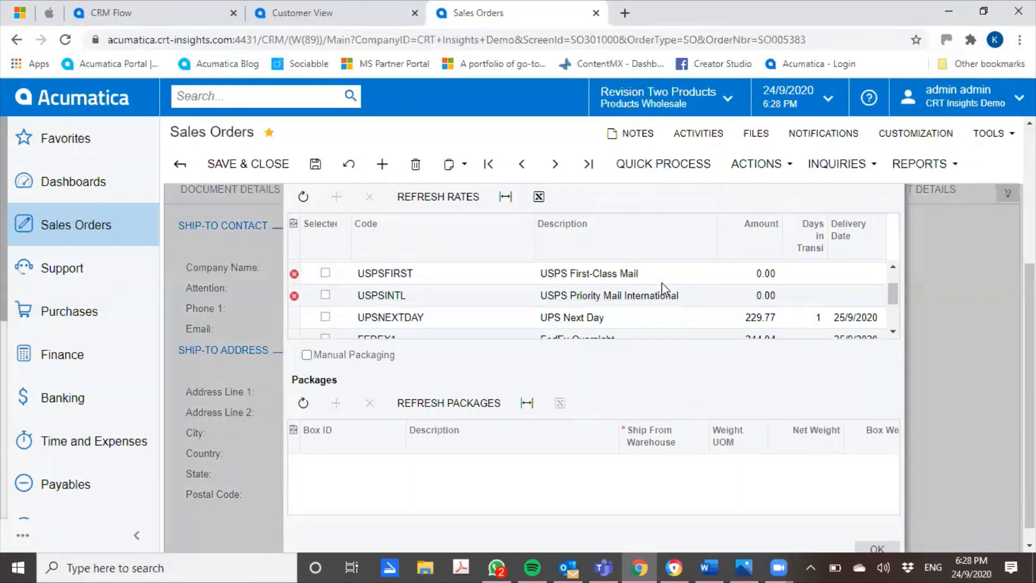
pyautogui.scroll(-2, 662, 283)
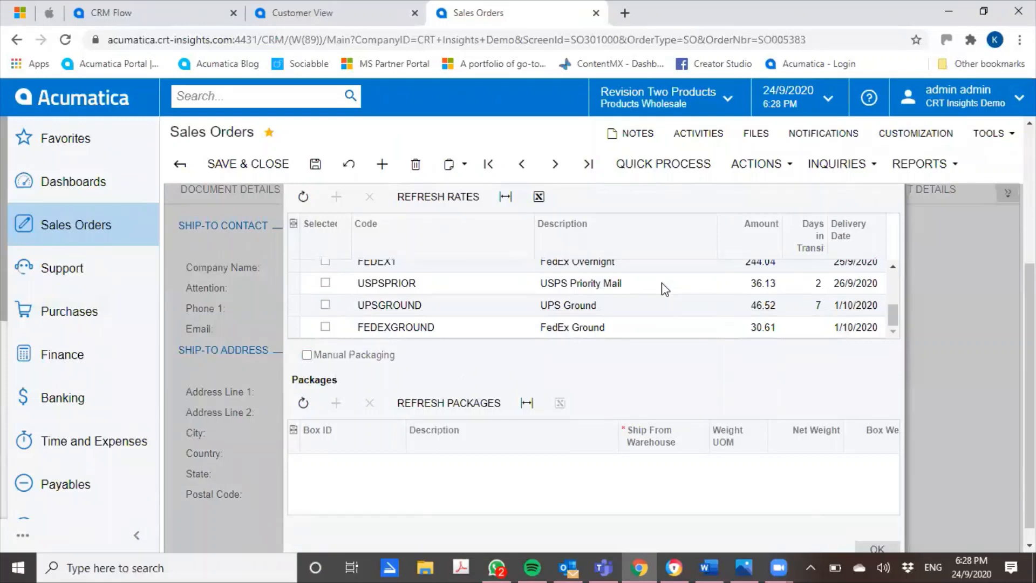
pyautogui.click(360, 309)
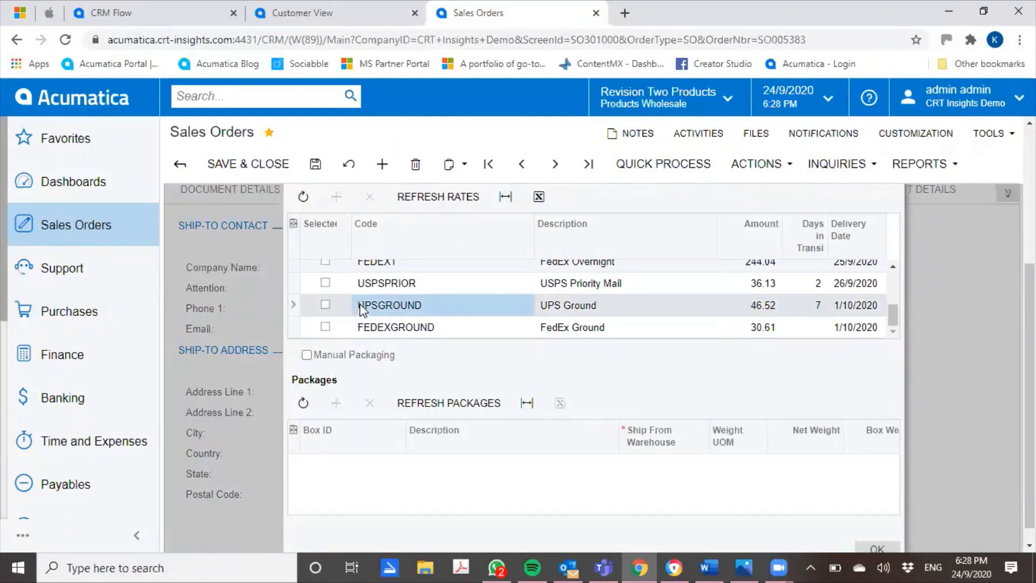
pyautogui.click(326, 305)
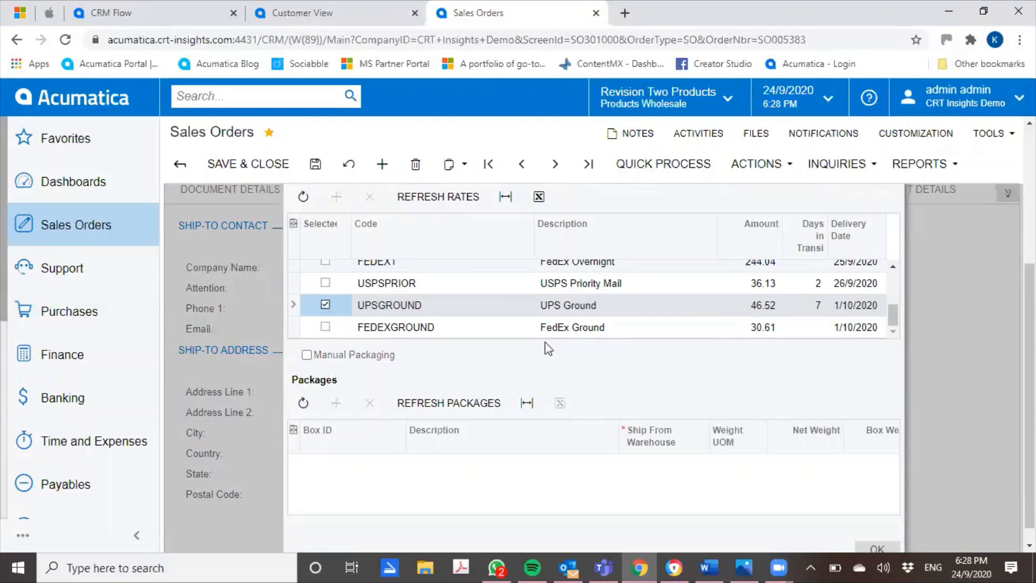
# Step: Refresh the order's packages, review the package details, and accept the shopped rate and packaging
pyautogui.click(452, 404)
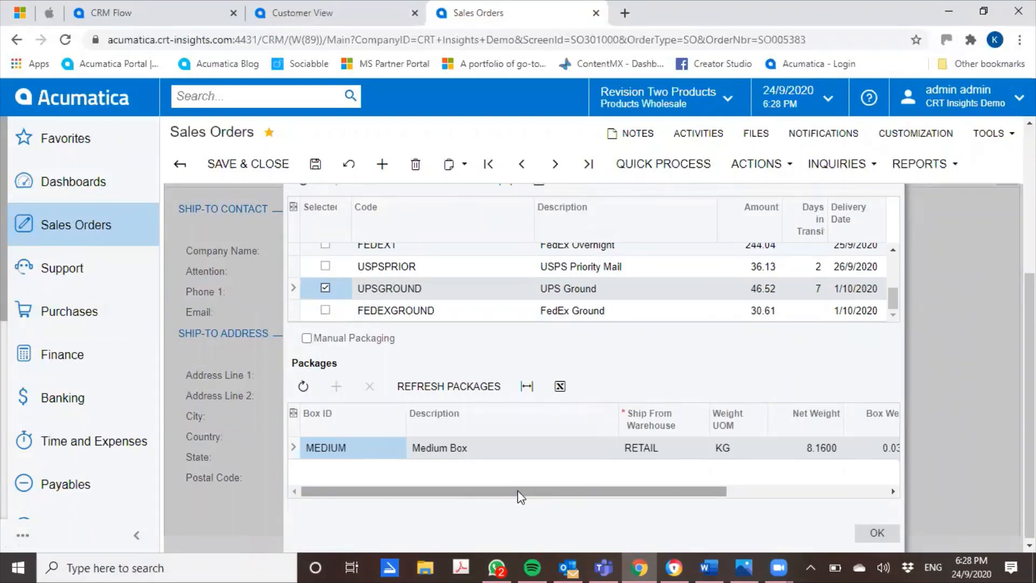
pyautogui.moveTo(516, 490); pyautogui.dragTo(662, 491)
pyautogui.moveTo(675, 494); pyautogui.dragTo(442, 494)
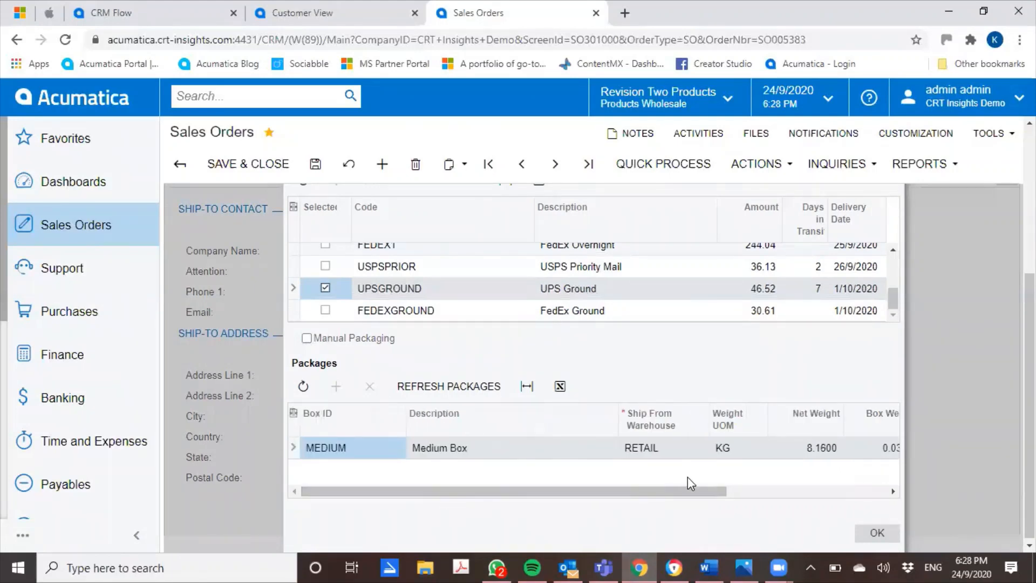
pyautogui.click(883, 534)
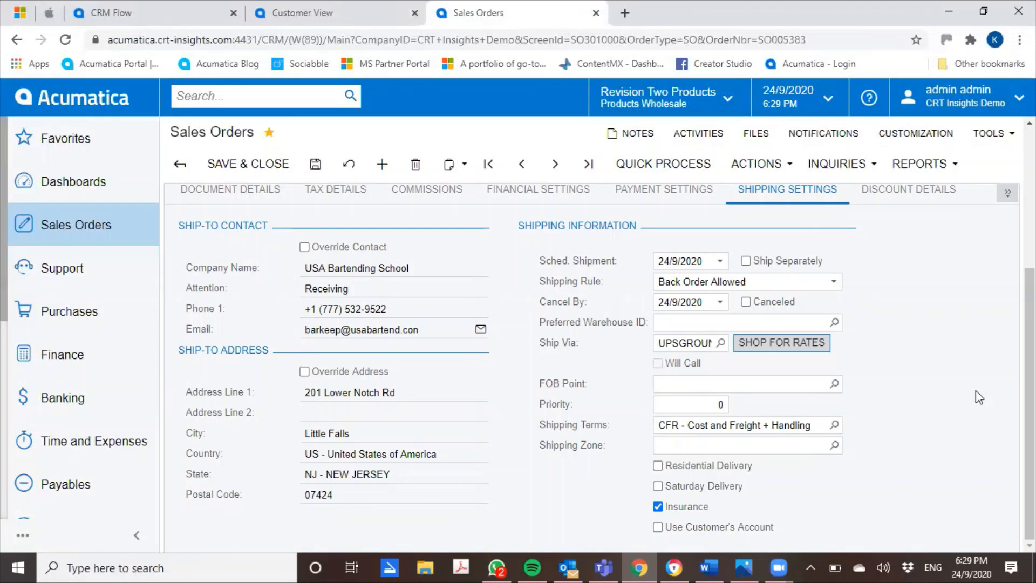
# Step: Set the order's payment method to VISATOK, try the New Card option, and clear it again
pyautogui.click(662, 196)
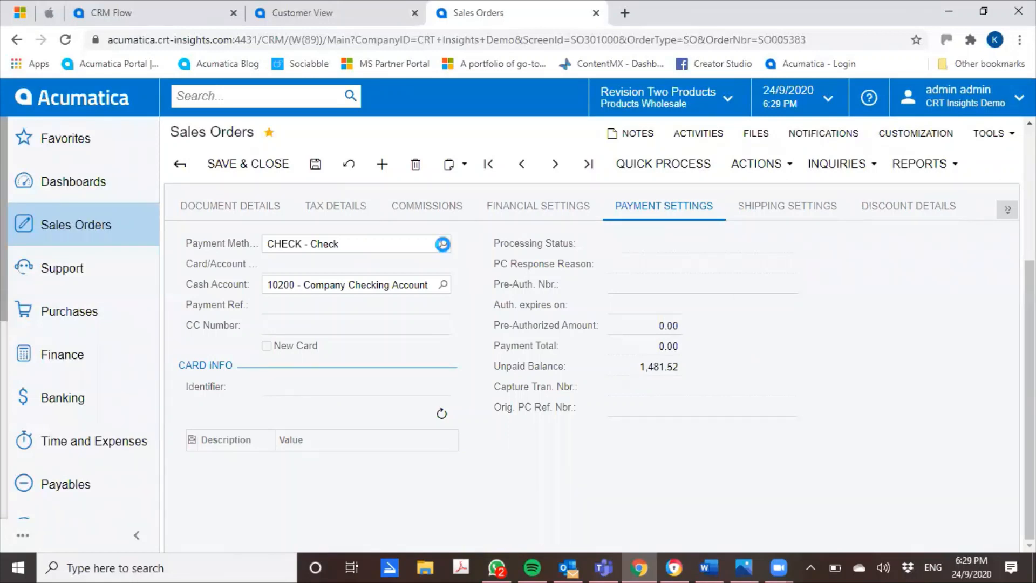
pyautogui.click(443, 244)
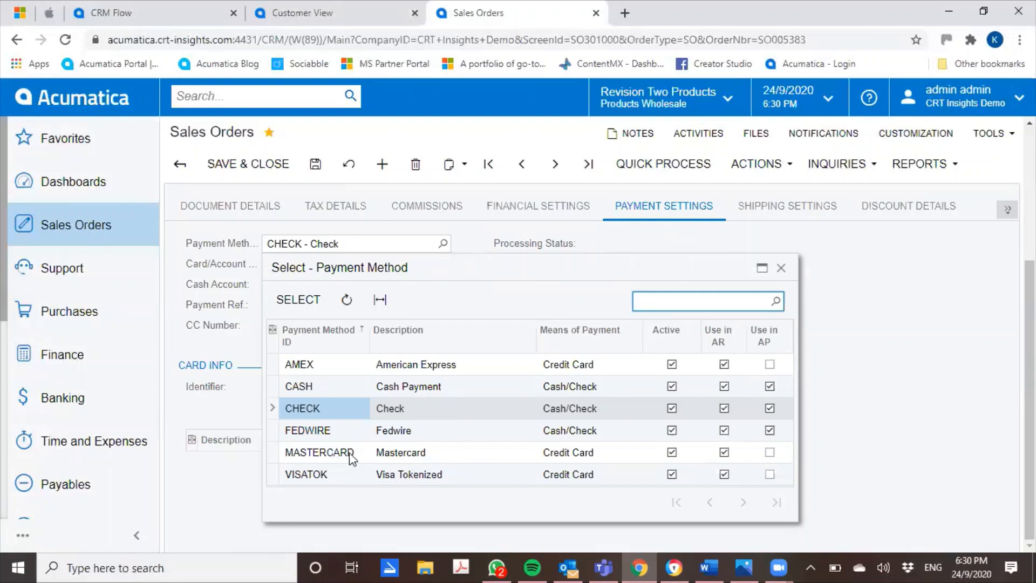
pyautogui.click(318, 475)
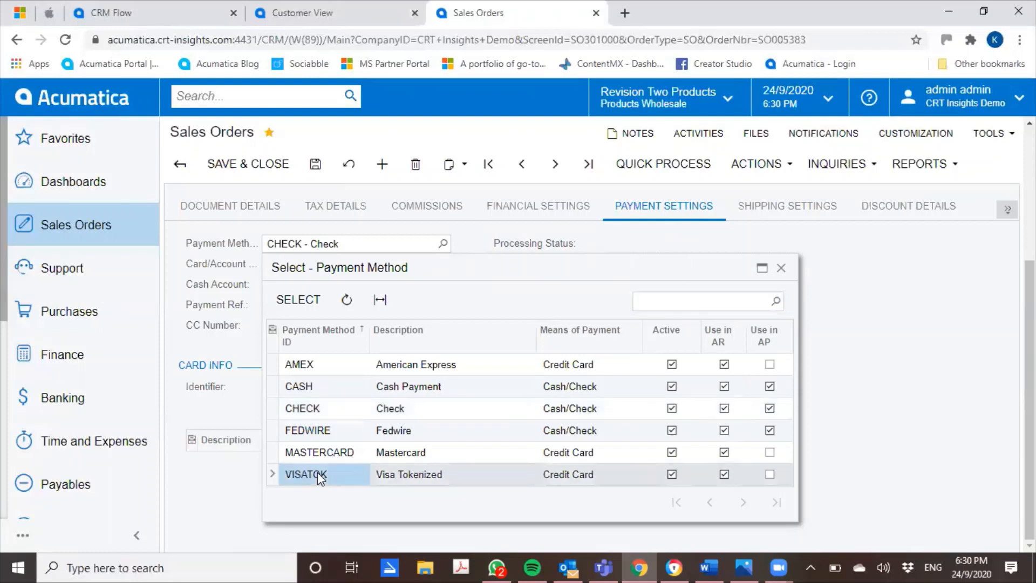
pyautogui.doubleClick(317, 473)
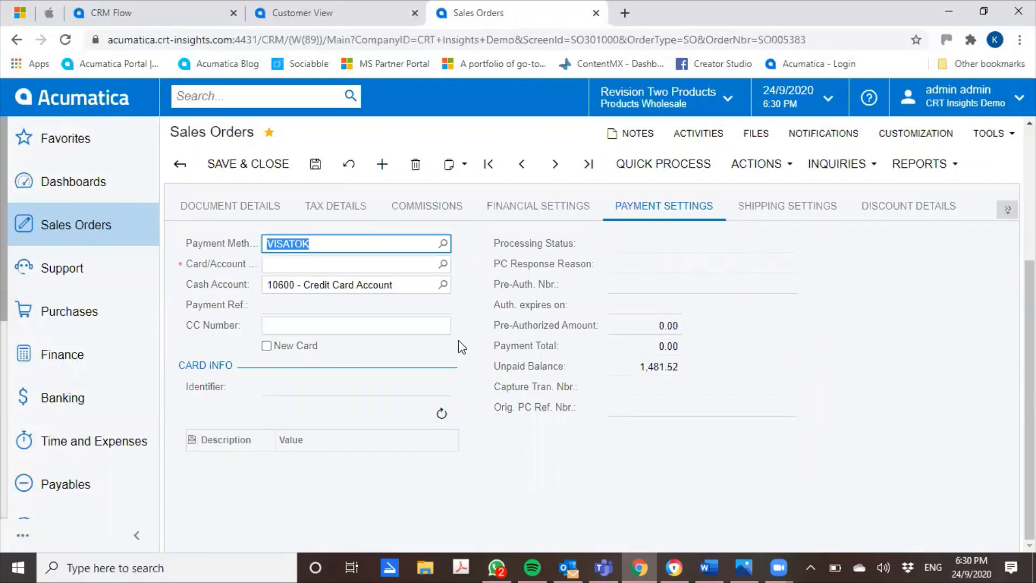
pyautogui.click(266, 346)
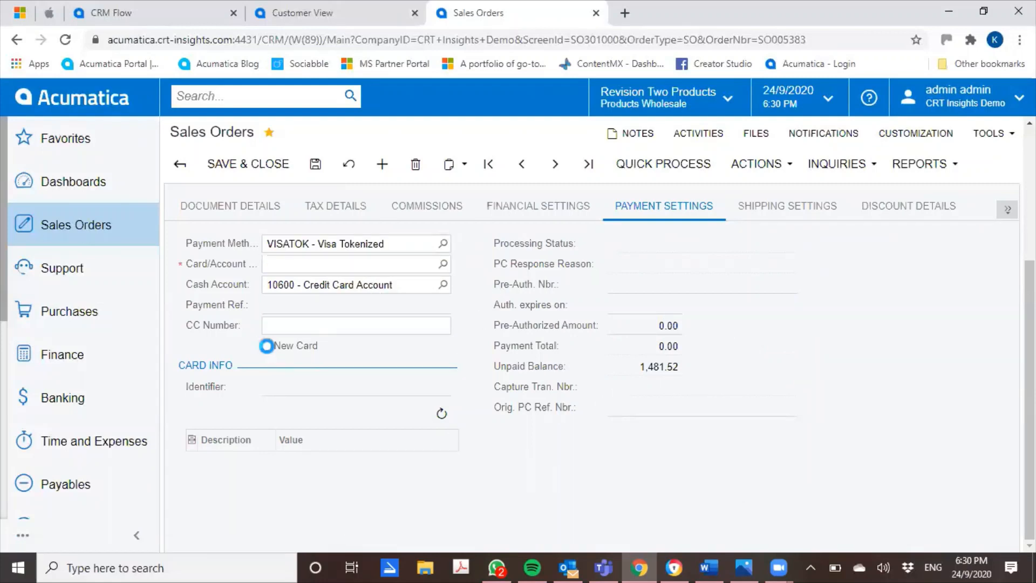
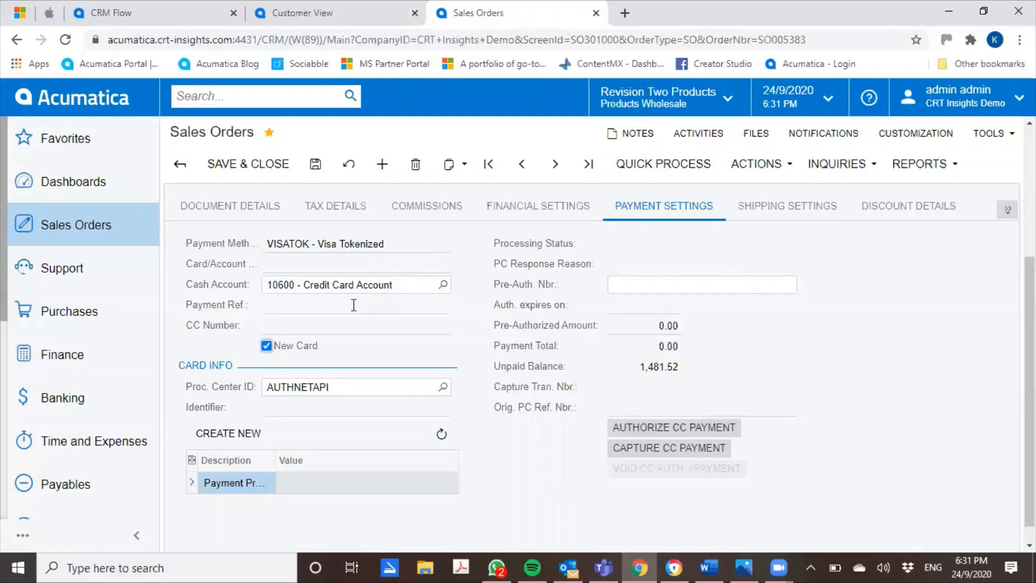
pyautogui.click(266, 345)
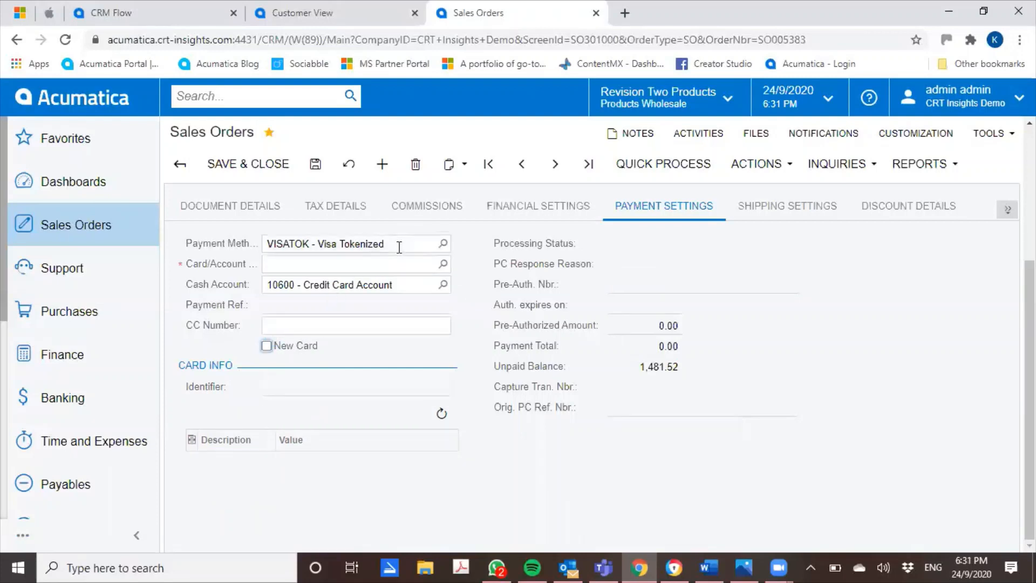
# Step: Change the order's payment method back to CHECK
pyautogui.click(398, 245)
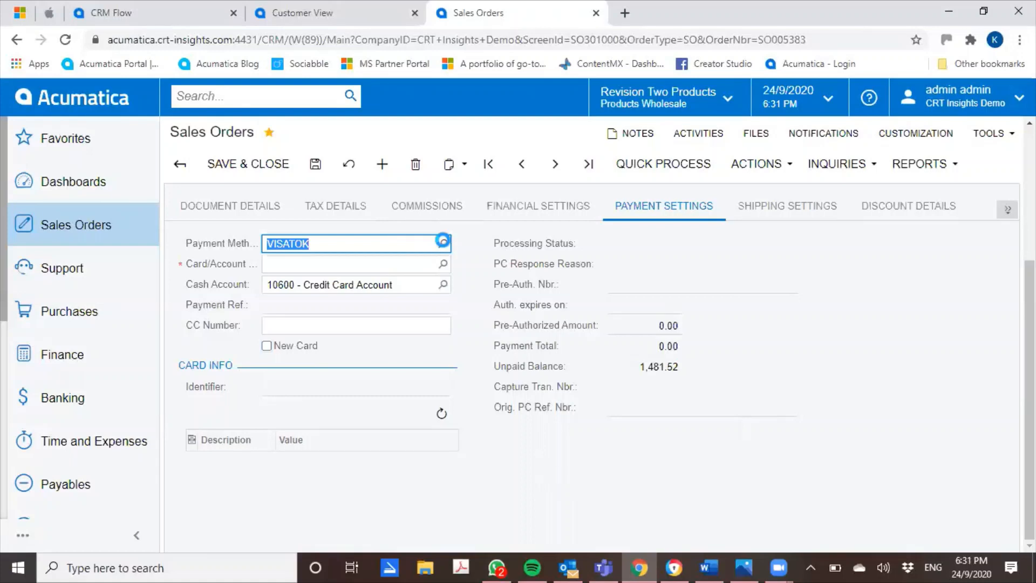
pyautogui.click(443, 242)
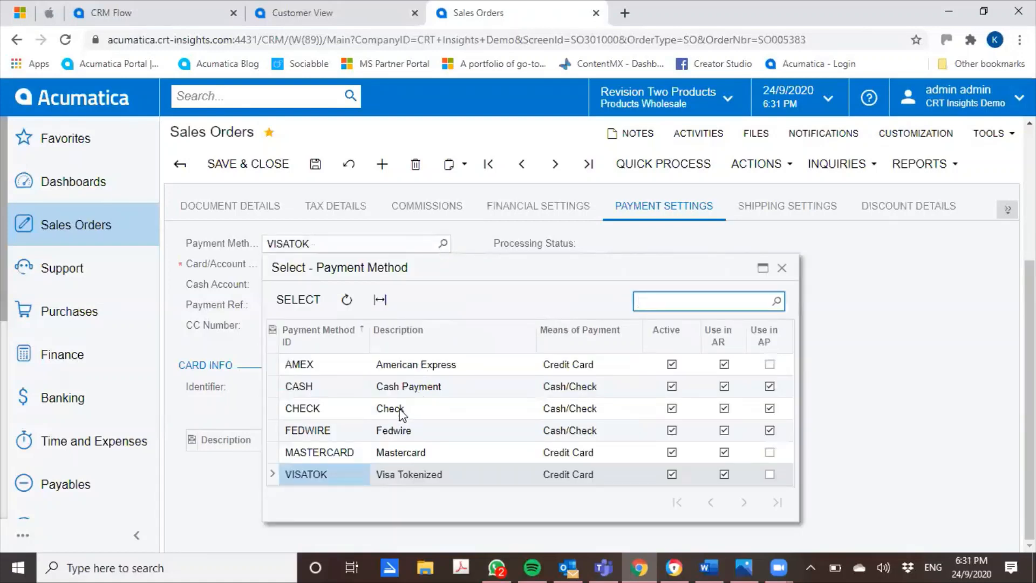
pyautogui.press('Escape')
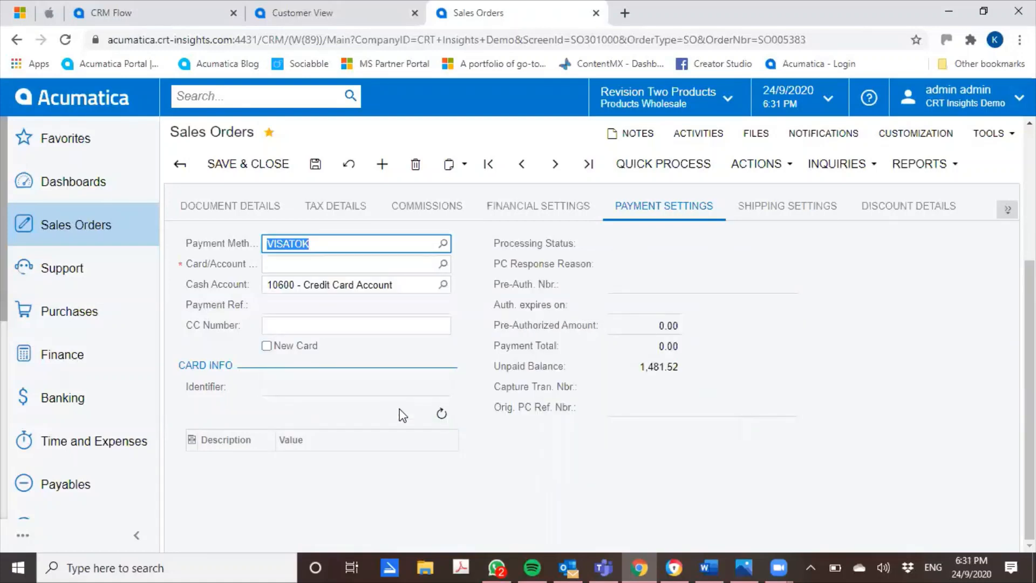
pyautogui.click(419, 480)
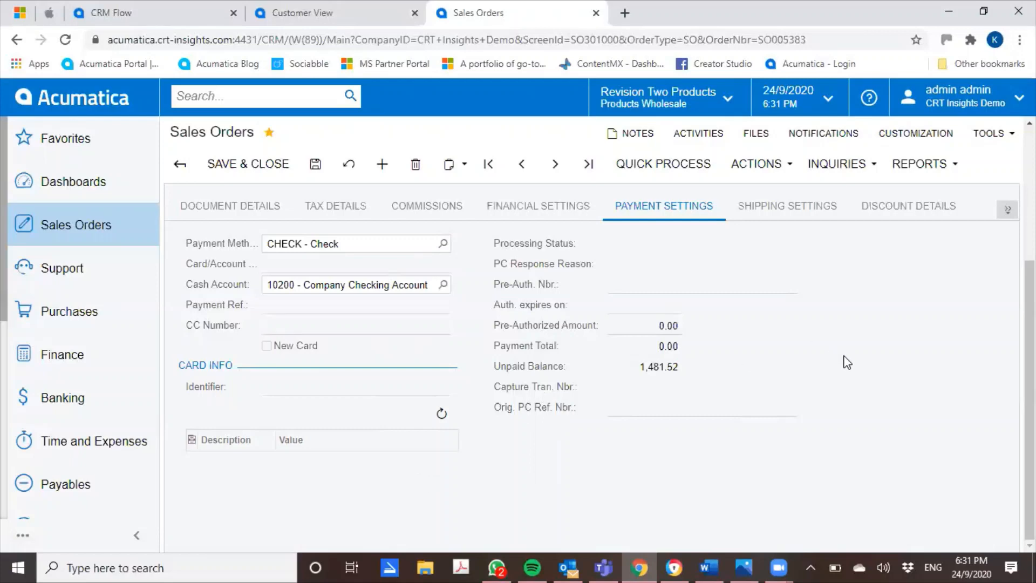
# Step: Email the sales order to the customer
pyautogui.scroll(5, 846, 362)
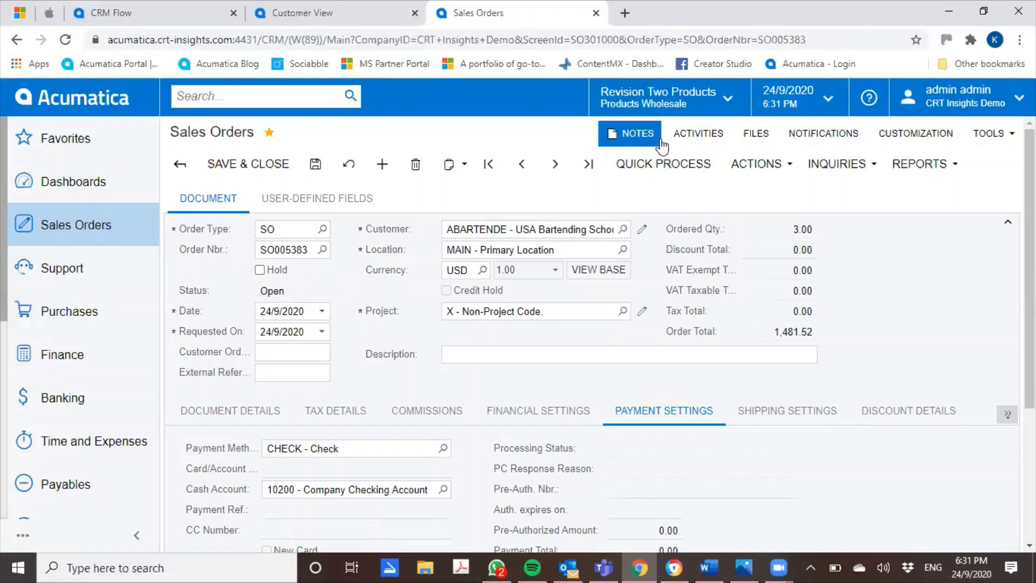
pyautogui.click(759, 165)
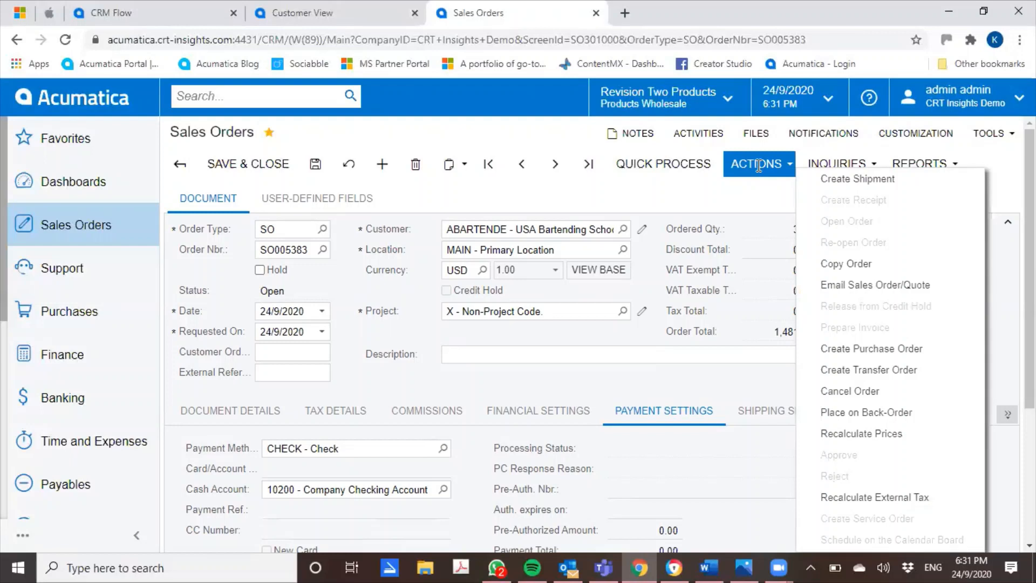
pyautogui.click(879, 285)
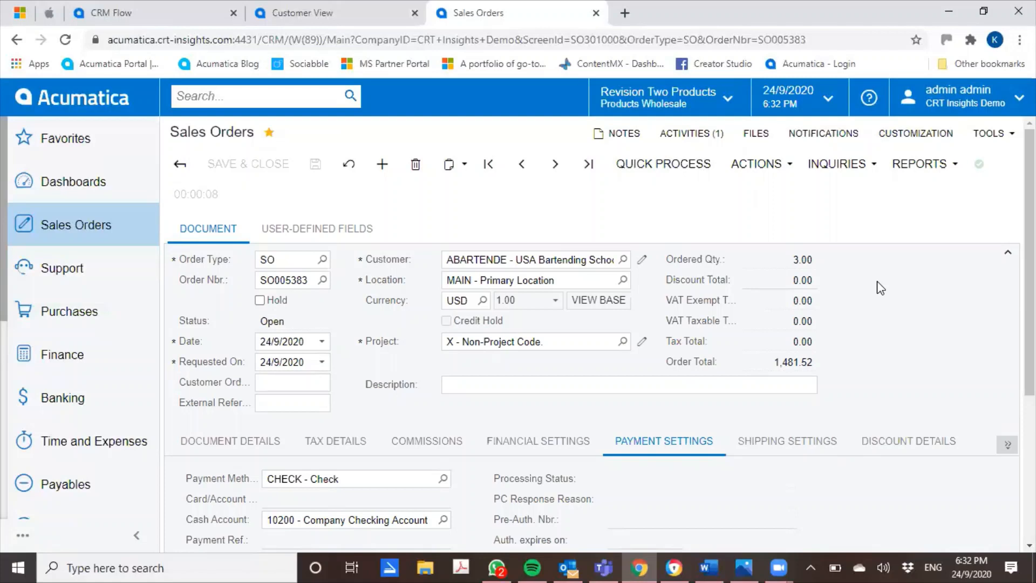
# Step: Open the sales order email from the order's activities, review its message, and close the email and activity list
pyautogui.click(756, 180)
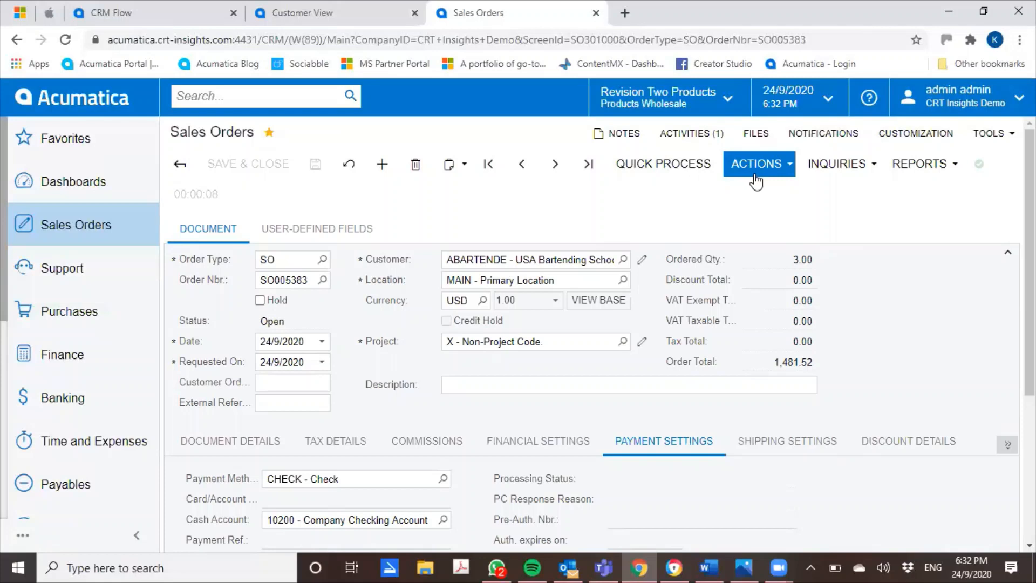
pyautogui.click(705, 135)
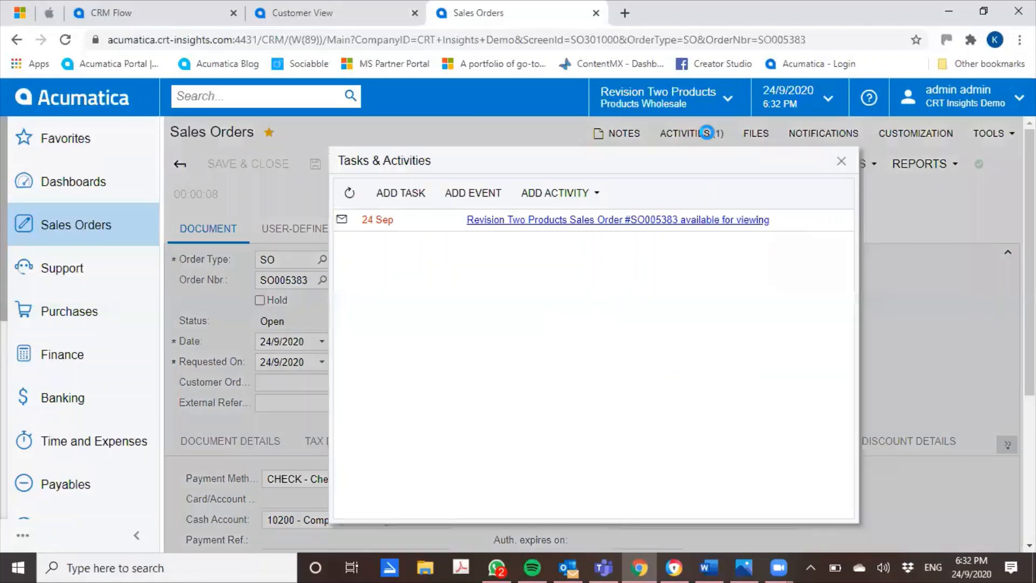
pyautogui.click(624, 218)
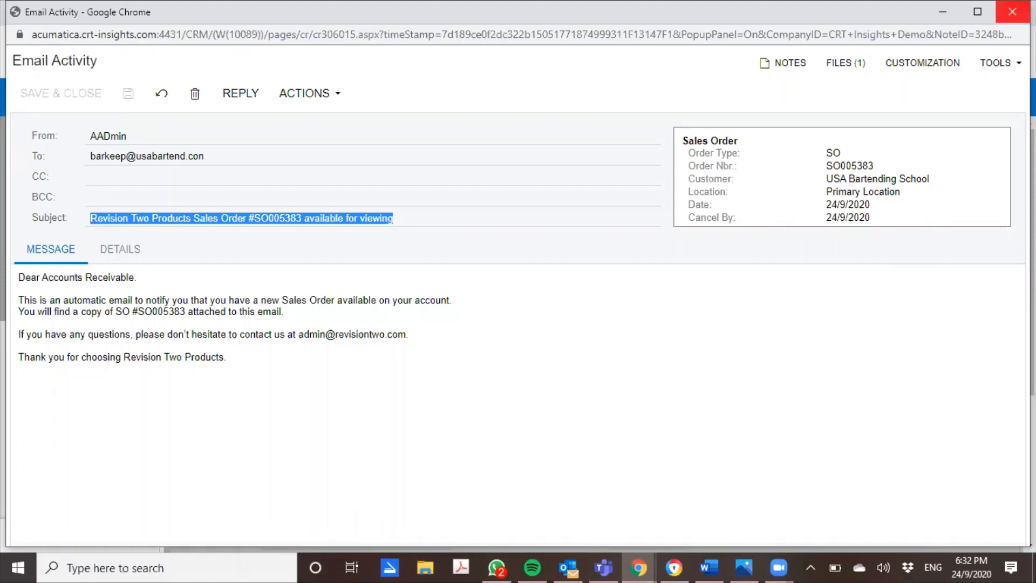
pyautogui.click(1013, 11)
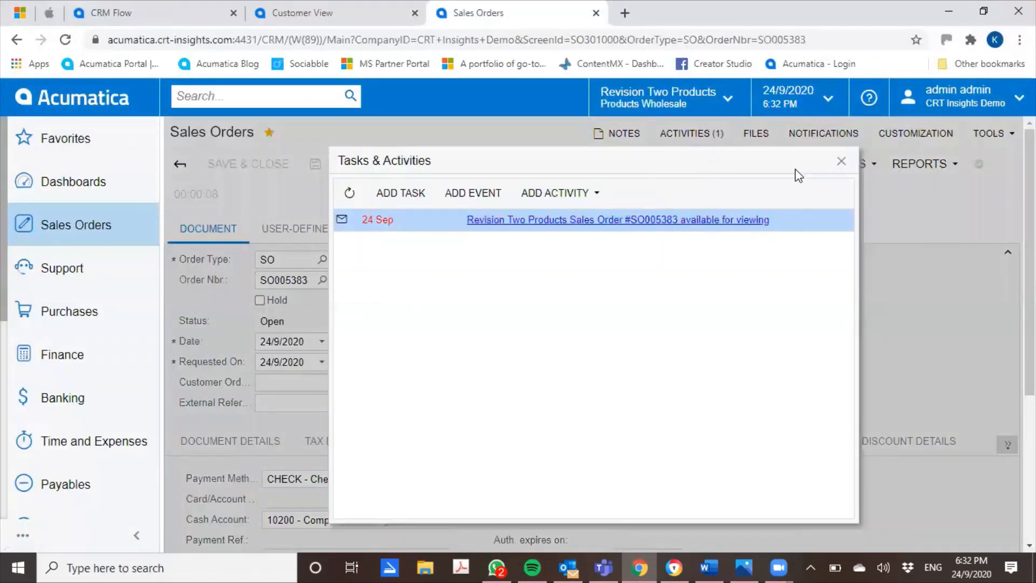
pyautogui.click(841, 162)
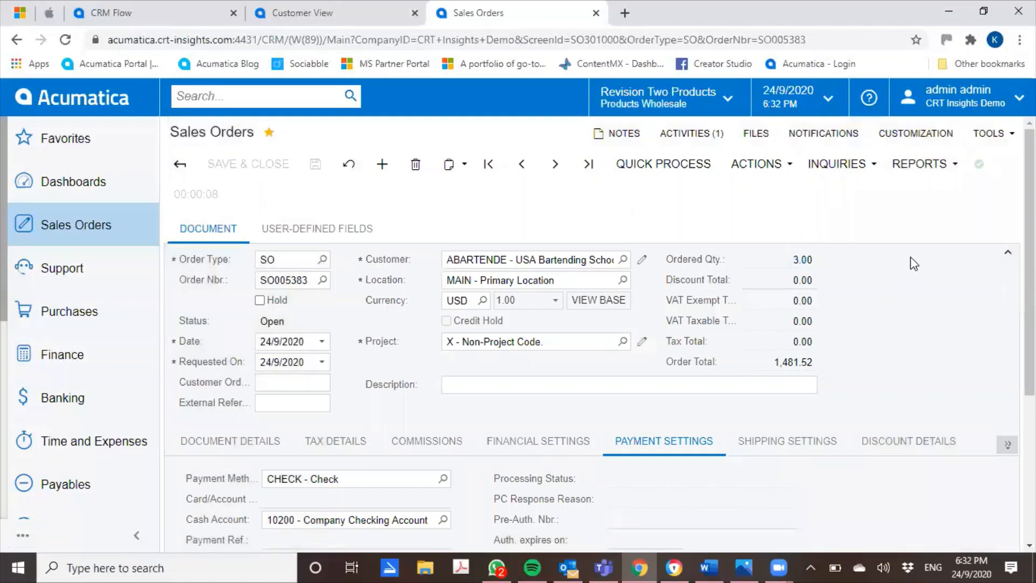
# Step: Create a shipment from the sales order with shipment date 24/9/2020 and the RETAIL warehouse
pyautogui.click(765, 164)
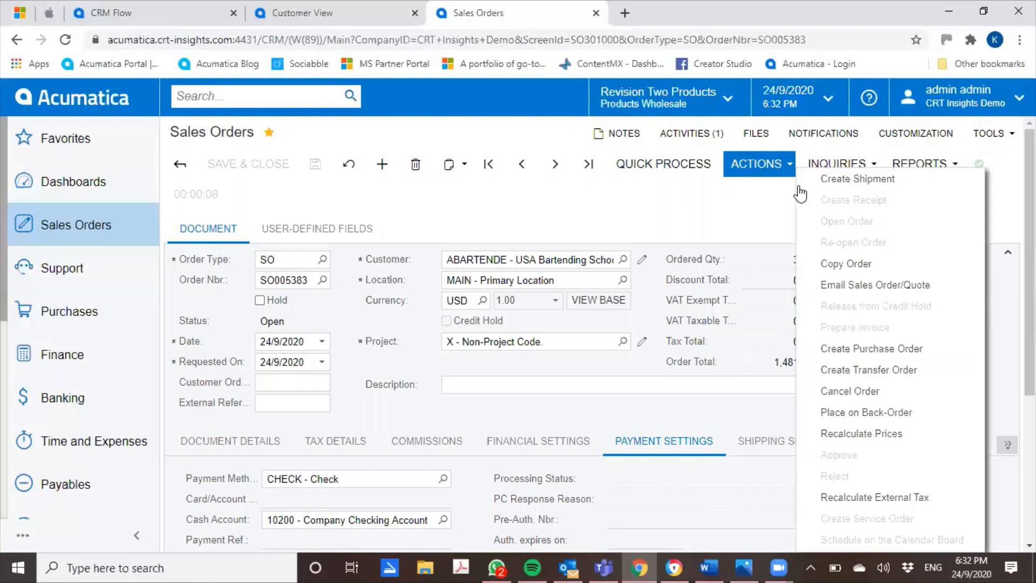
pyautogui.click(825, 184)
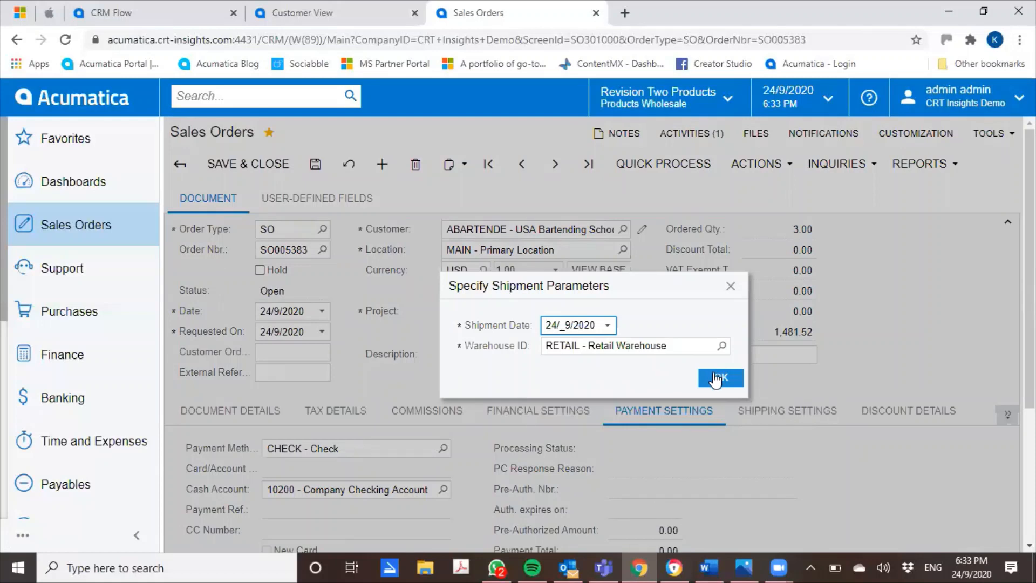
pyautogui.click(607, 325)
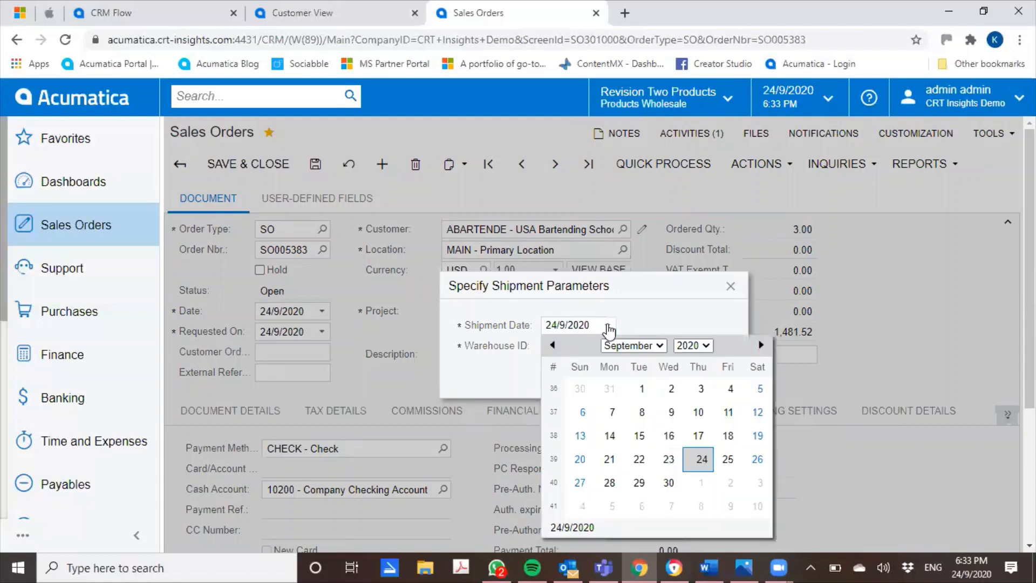
pyautogui.click(701, 323)
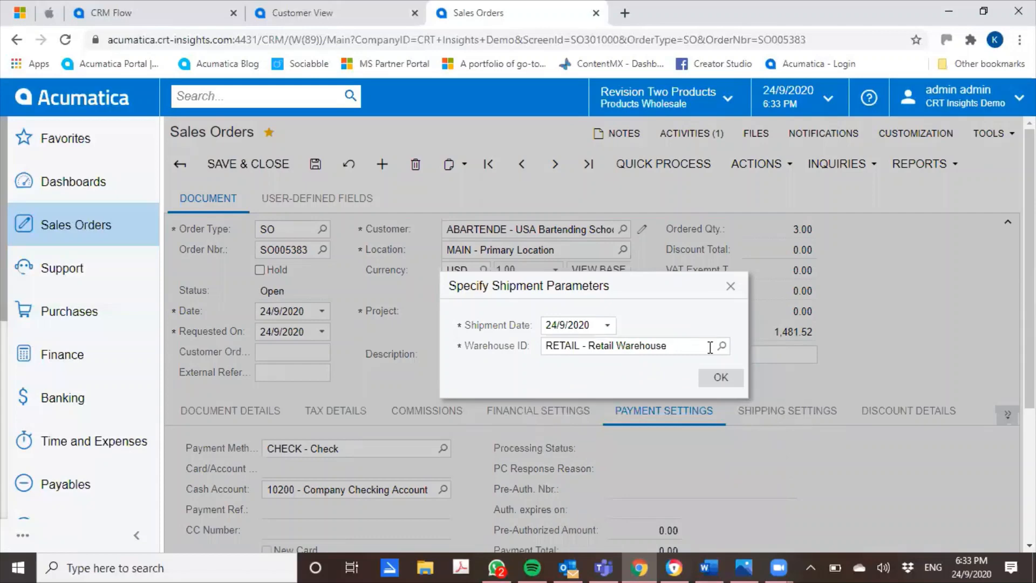
pyautogui.click(723, 378)
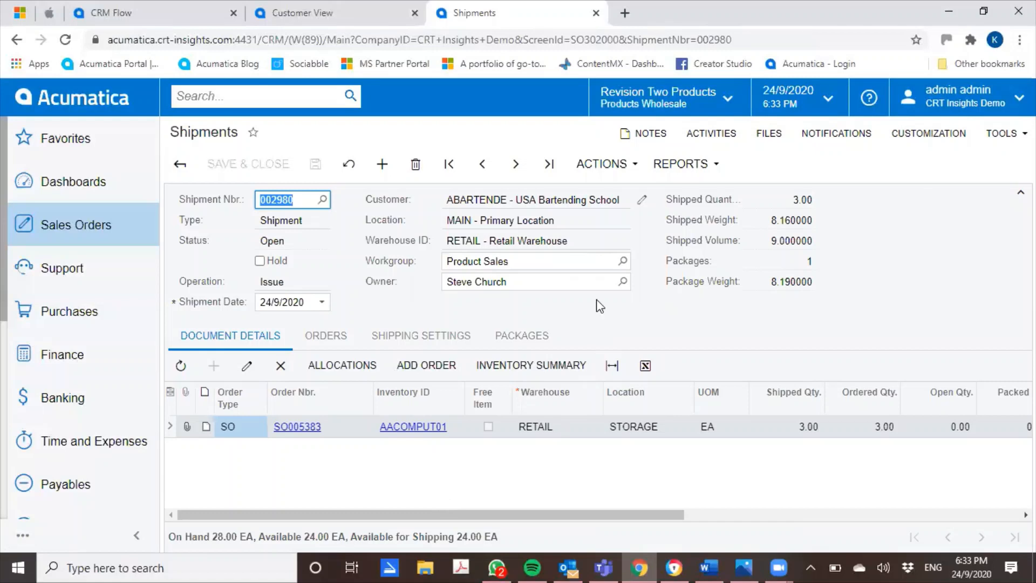
# Step: Generate the pick list for the new shipment, review it, and return to the shipment record
pyautogui.click(624, 161)
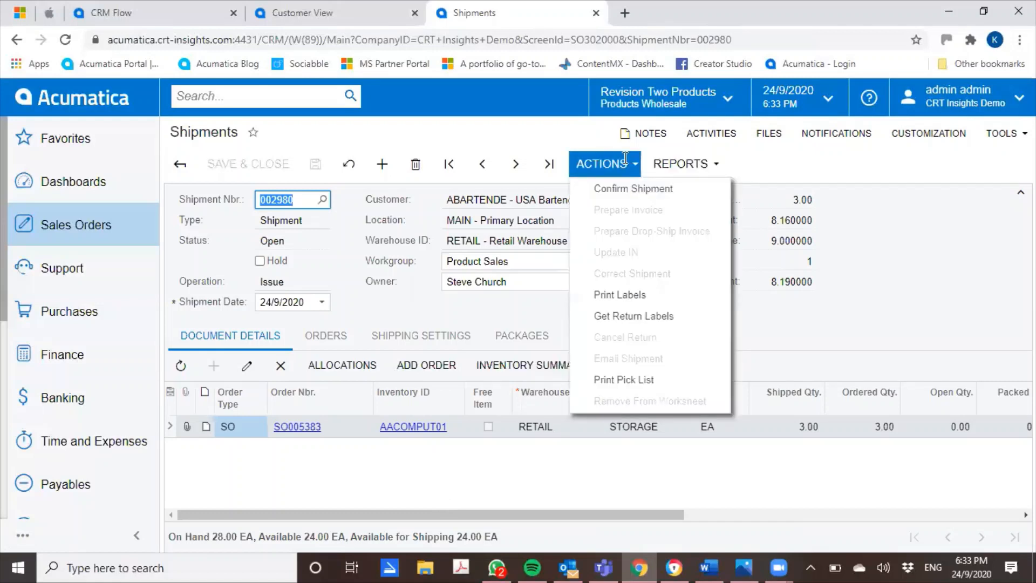
pyautogui.click(641, 380)
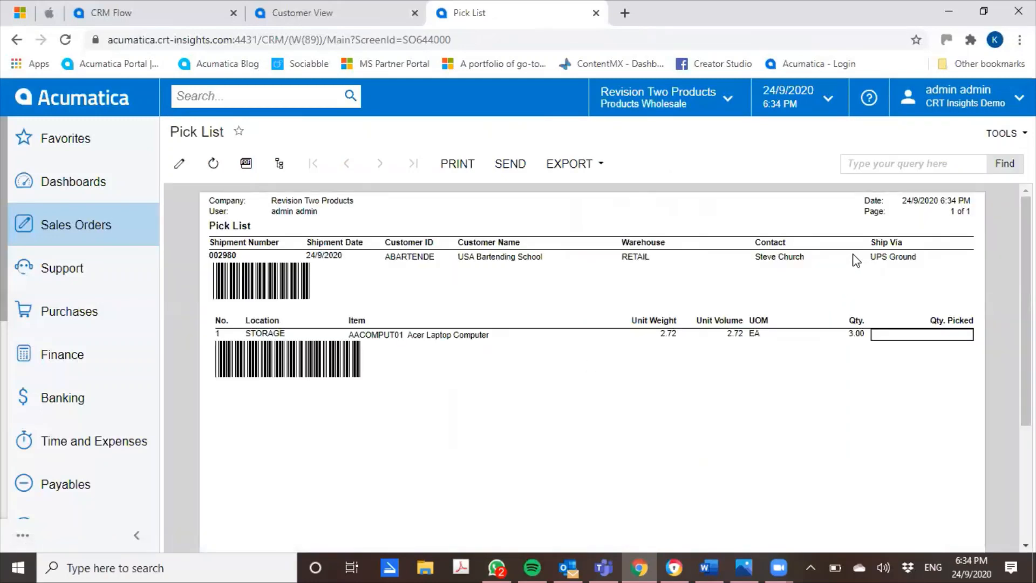
pyautogui.click(16, 40)
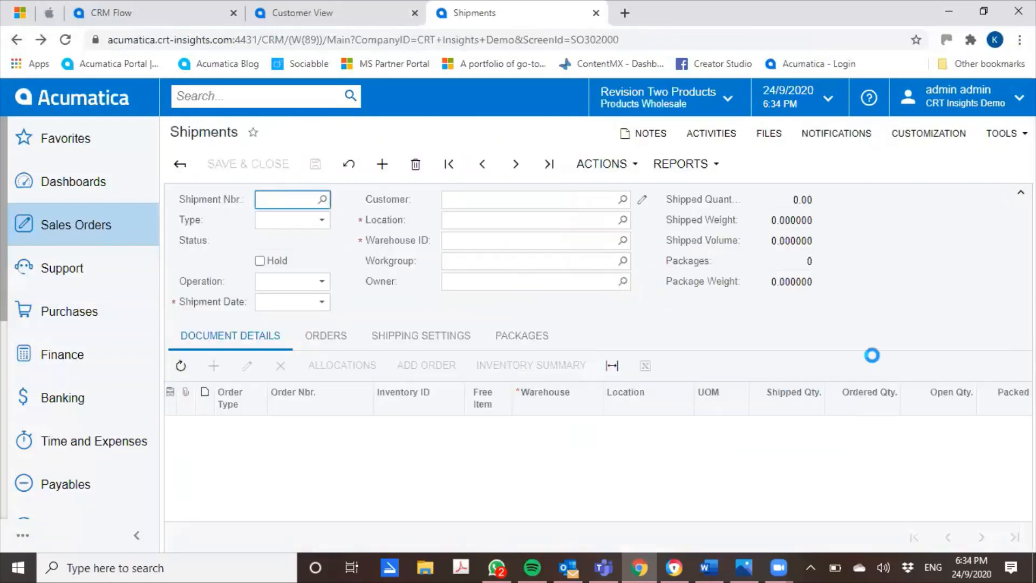
# Step: Check the actions available for the open USA Bartending School shipment, including label printing, and confirm the shipment
pyautogui.click(624, 172)
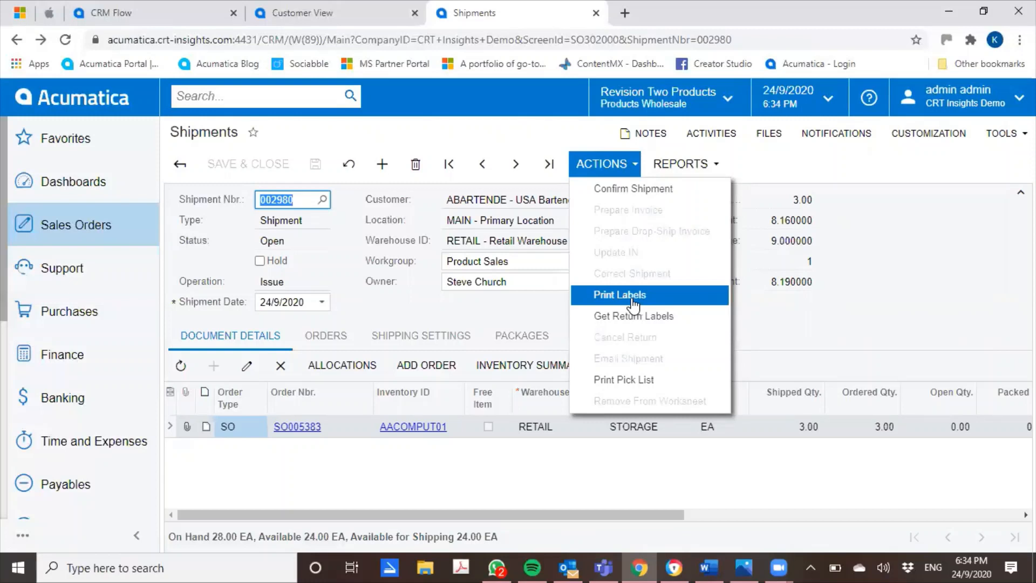
pyautogui.click(920, 312)
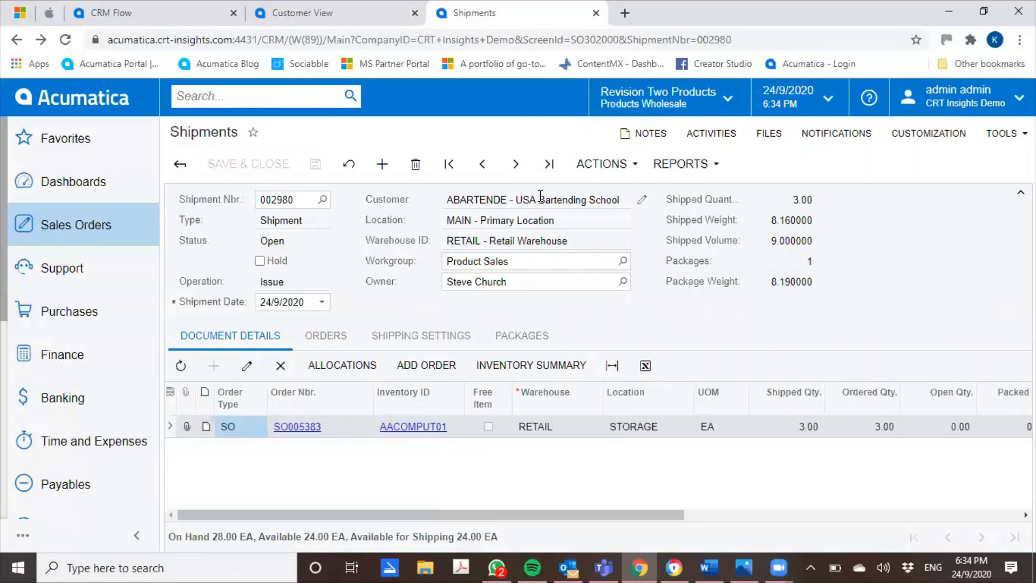
pyautogui.click(601, 164)
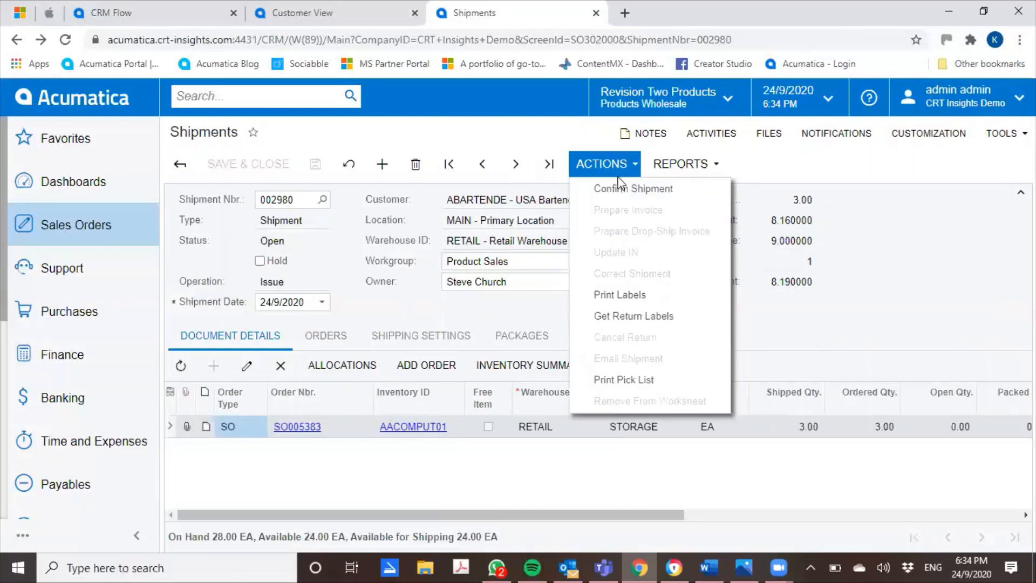
pyautogui.click(620, 190)
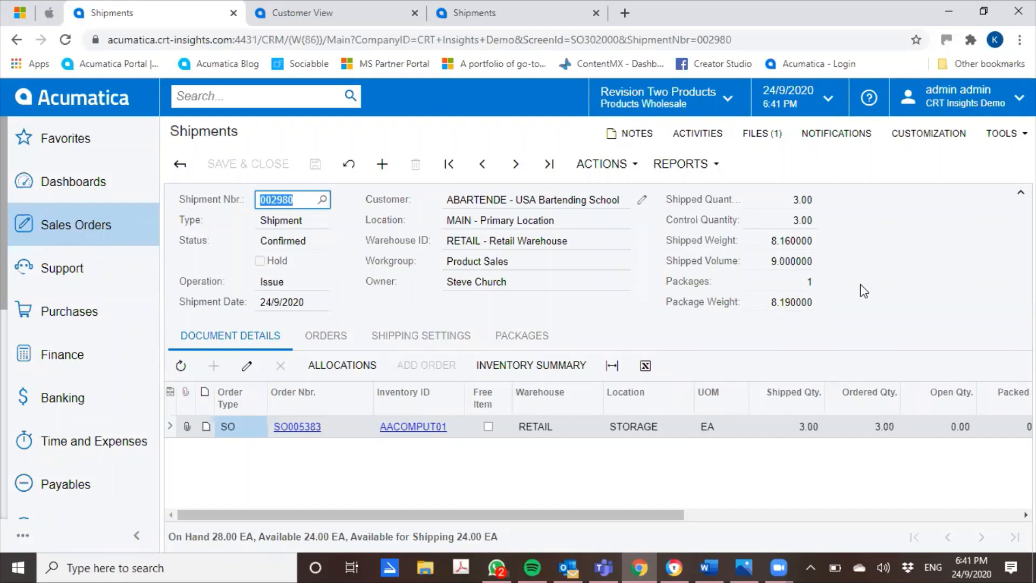
# Step: View the files attached to the confirmed shipment, both from its record and from its row in the shipments list
pyautogui.click(762, 141)
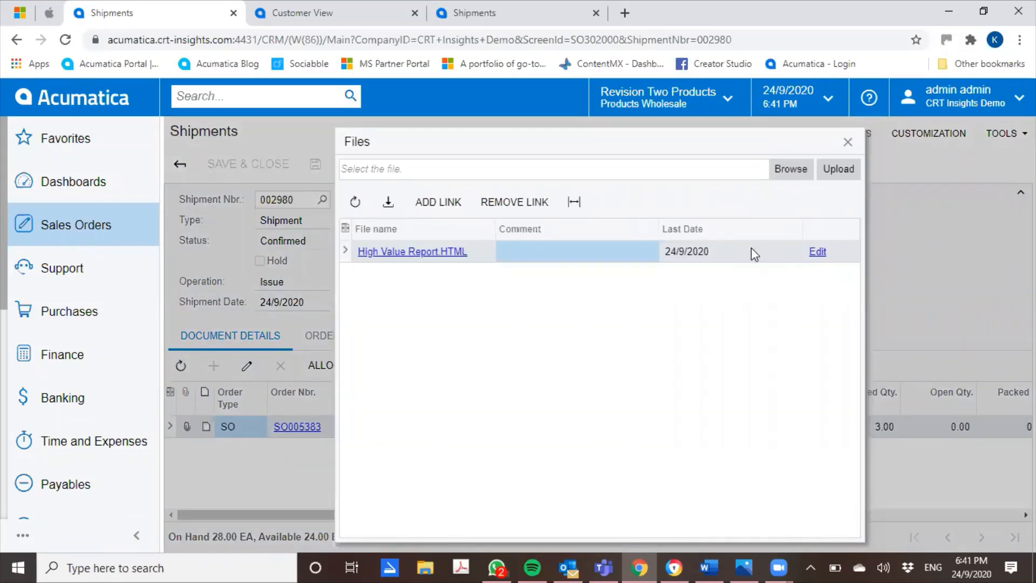
pyautogui.click(848, 143)
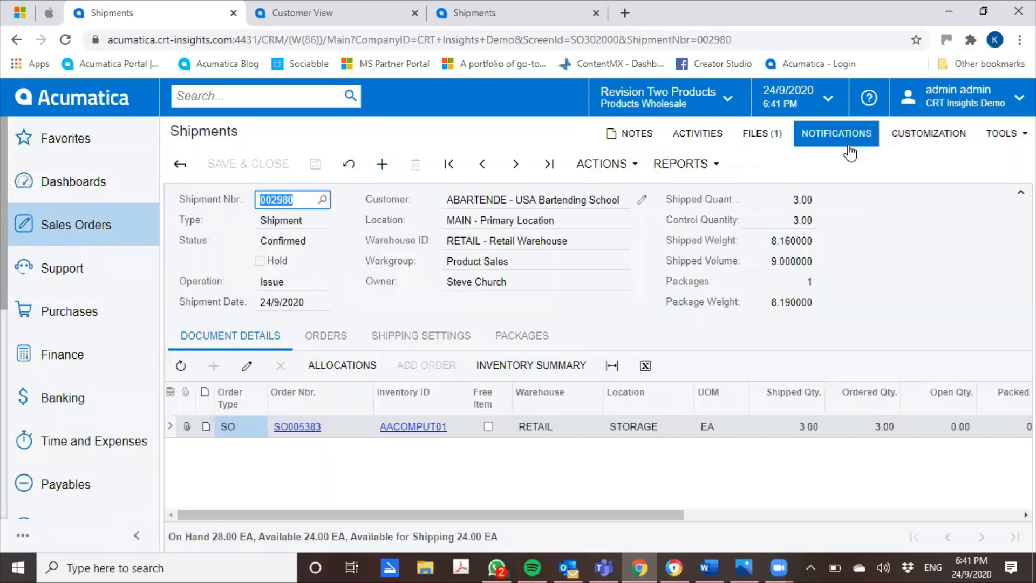
pyautogui.click(180, 164)
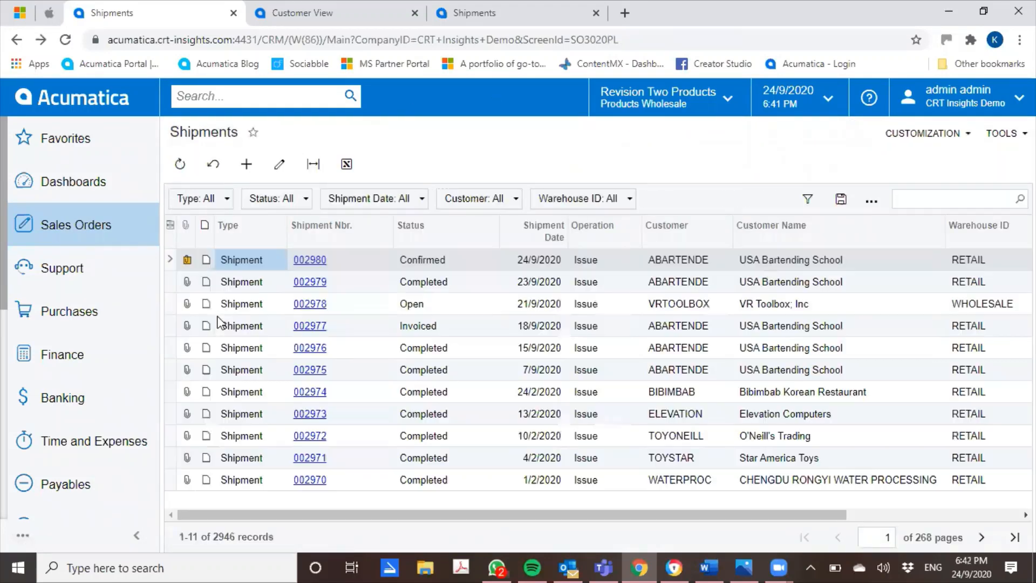
pyautogui.click(187, 260)
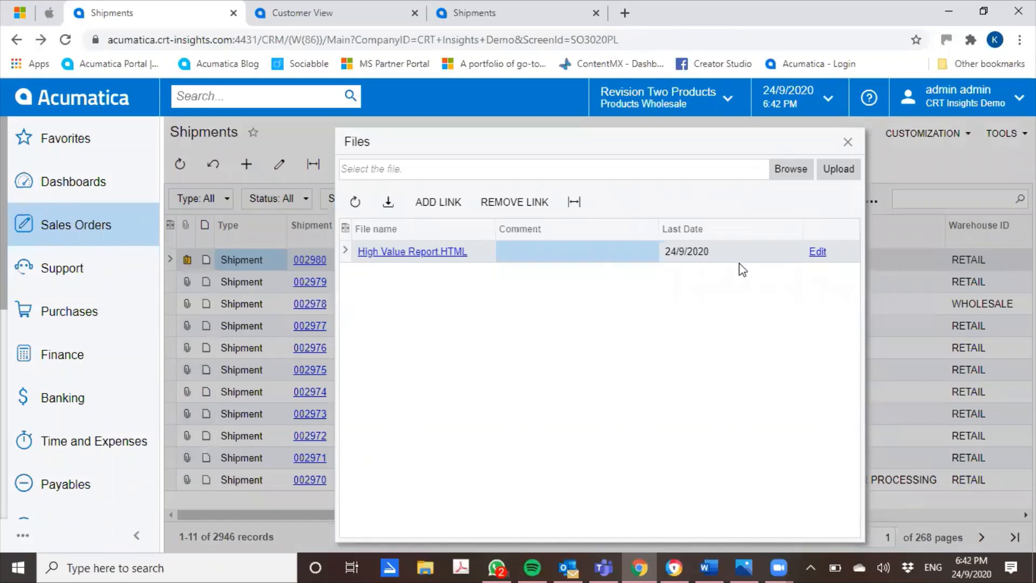
pyautogui.click(846, 146)
pyautogui.click(847, 144)
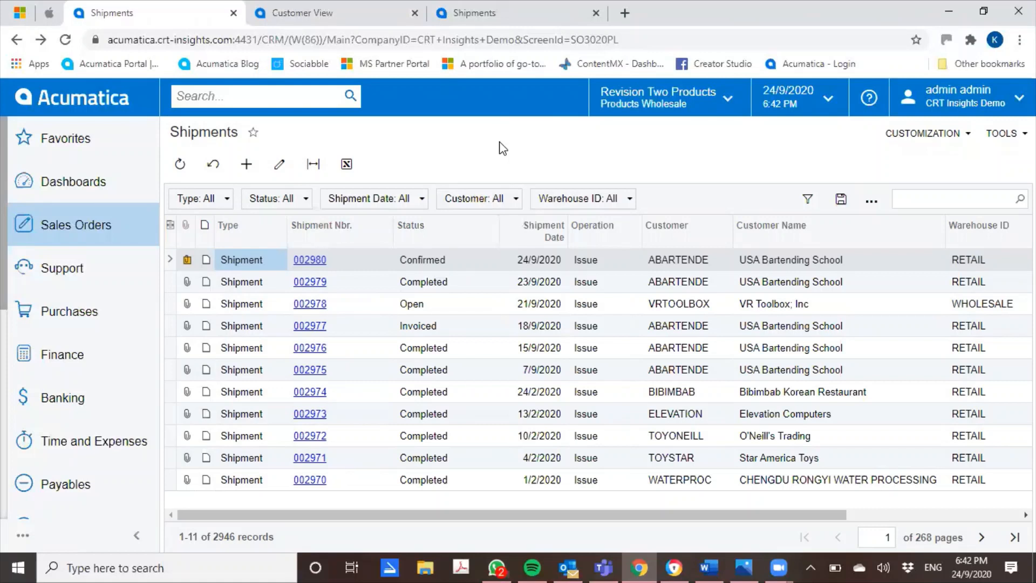
# Step: Reopen the confirmed USA Bartending School shipment dated 24/9/2020 and prepare its invoice
pyautogui.click(306, 261)
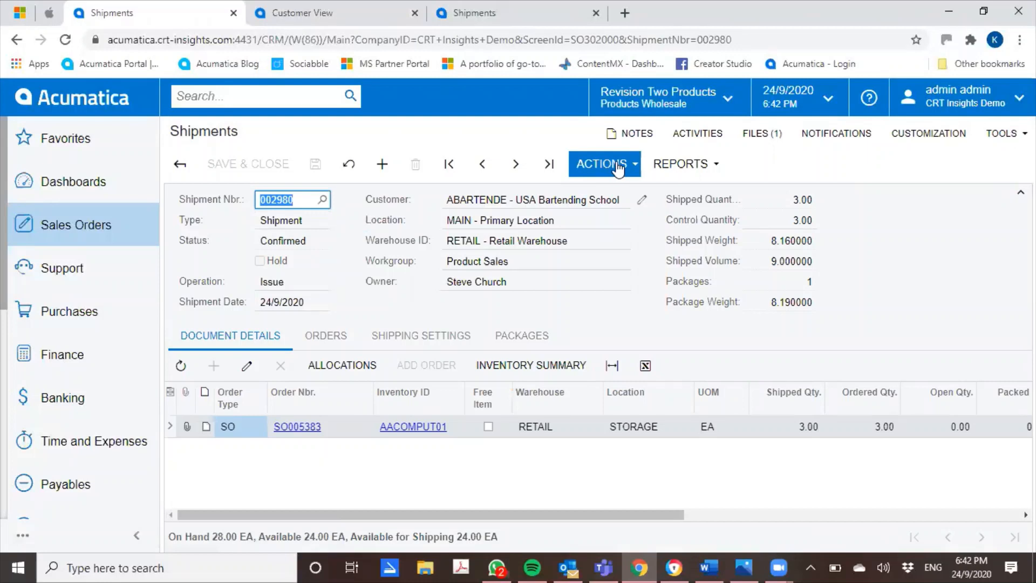
pyautogui.click(619, 165)
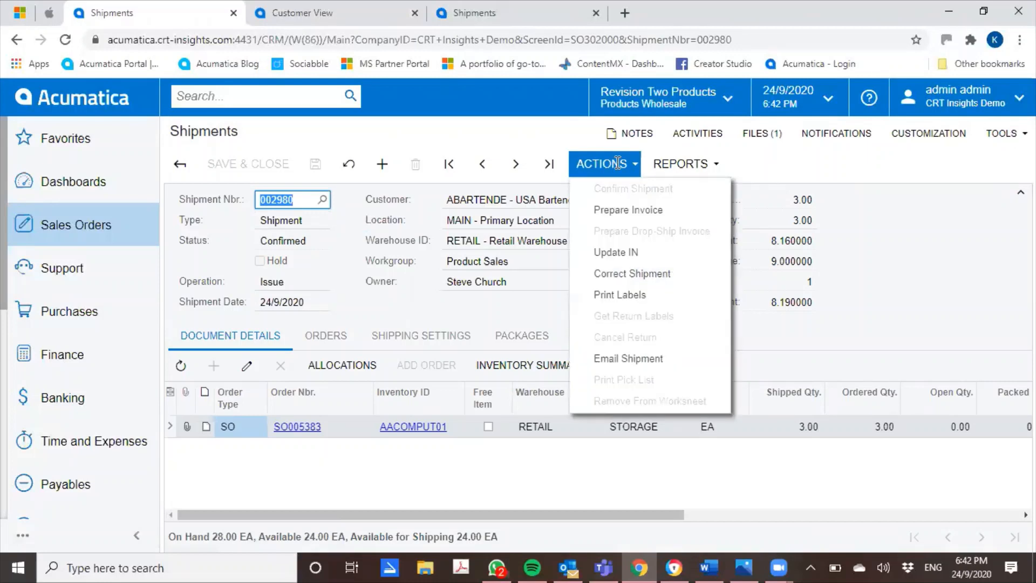
pyautogui.click(621, 211)
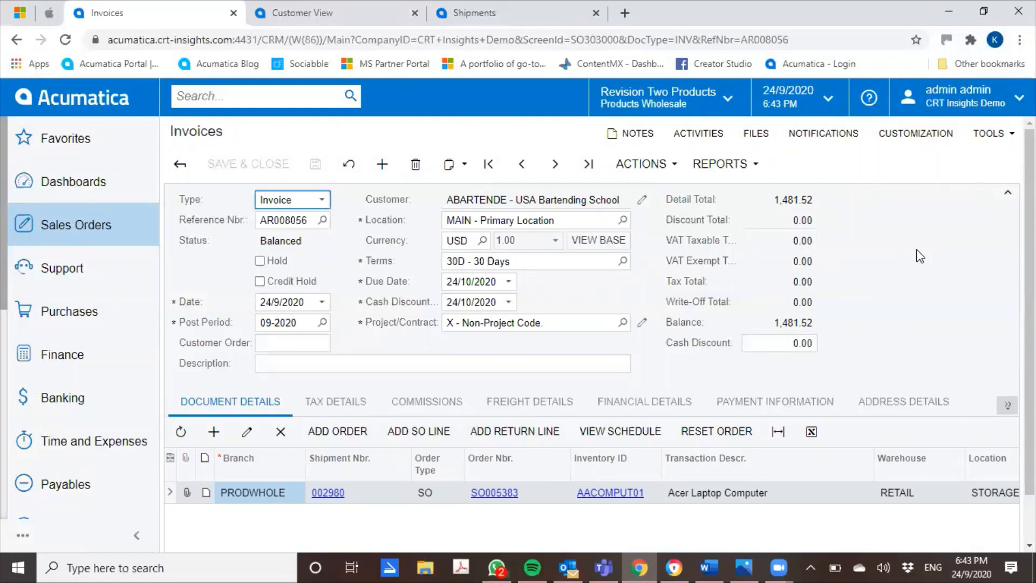
# Step: Email the prepared invoice to the customer and release the invoice
pyautogui.click(666, 160)
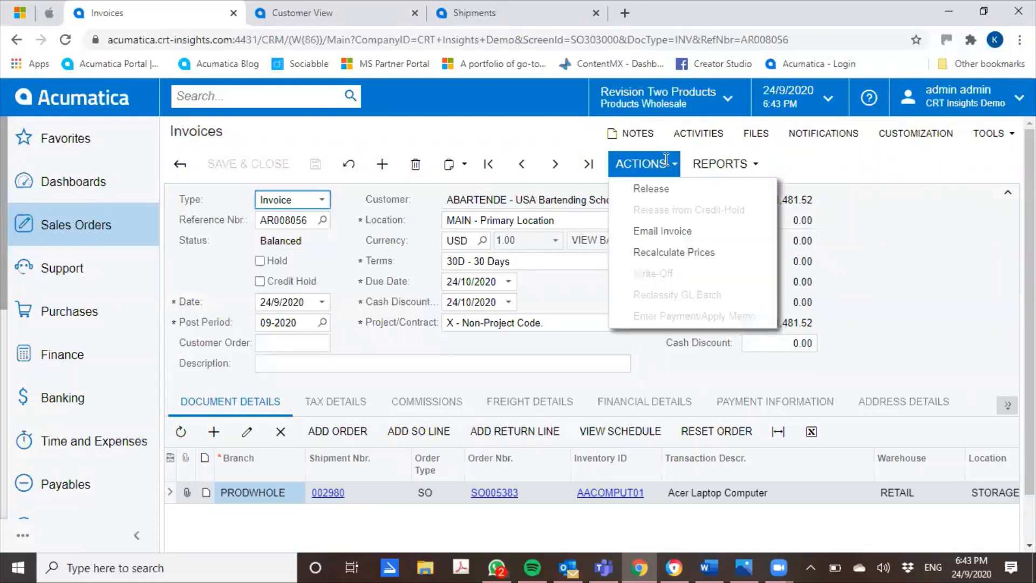
pyautogui.click(671, 232)
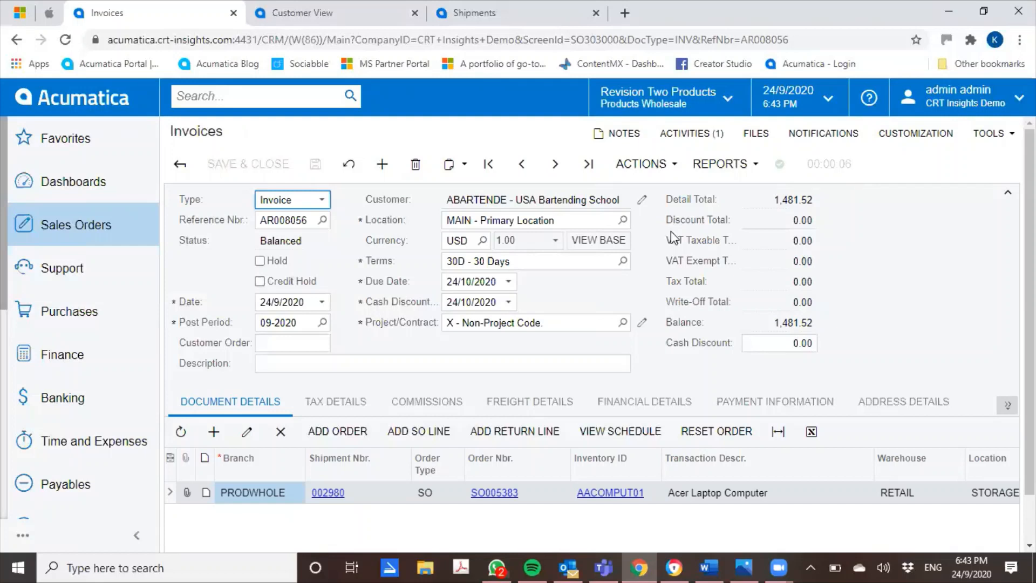
pyautogui.click(670, 166)
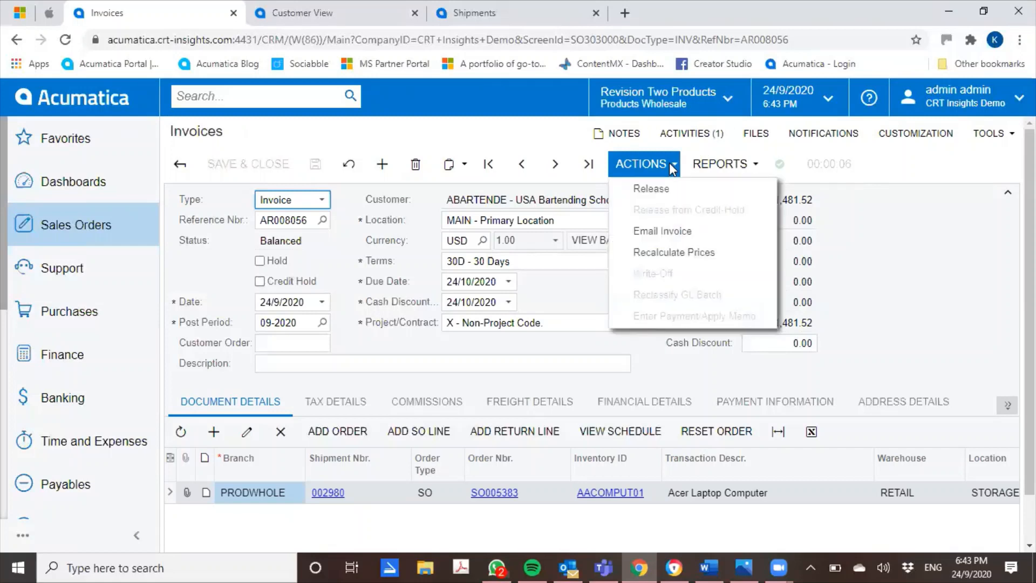
pyautogui.click(662, 188)
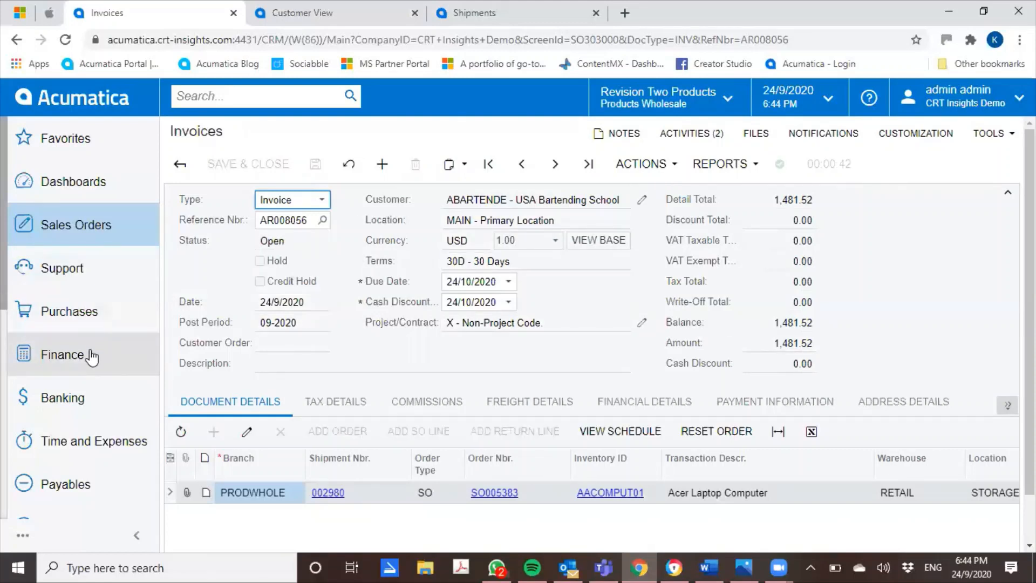
# Step: Browse the Finance options, open Journal Transactions, review the entries of the newest inventory (IN) batch, and return to the transaction list
pyautogui.click(91, 357)
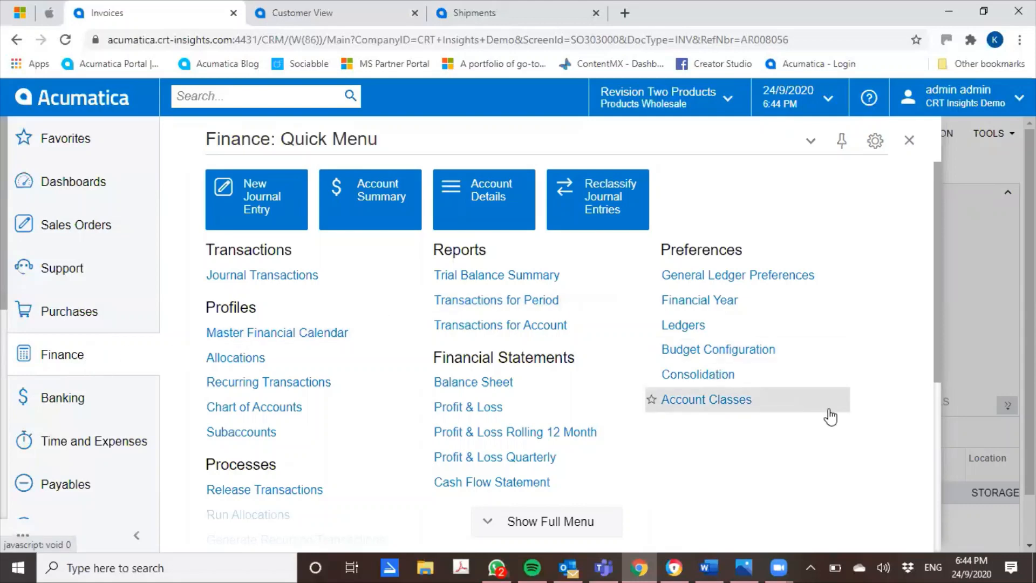
pyautogui.scroll(-5, 831, 416)
pyautogui.scroll(-1, 830, 417)
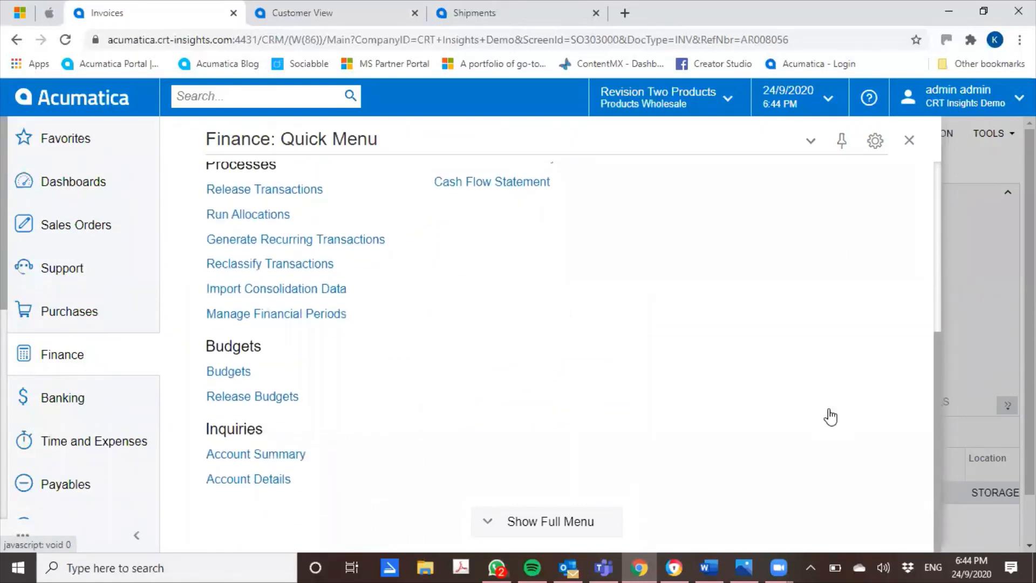
pyautogui.scroll(6, 831, 417)
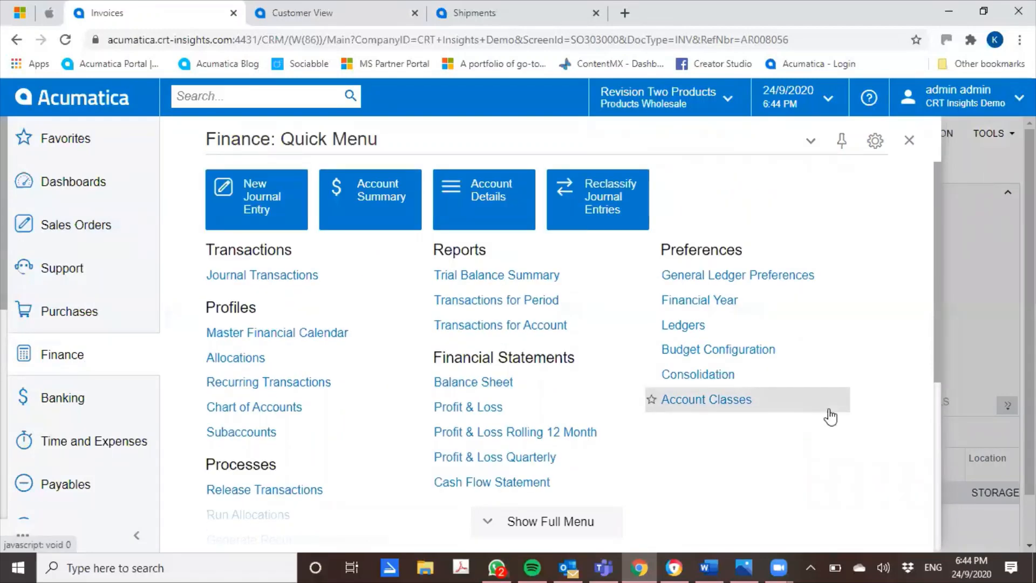
pyautogui.click(277, 281)
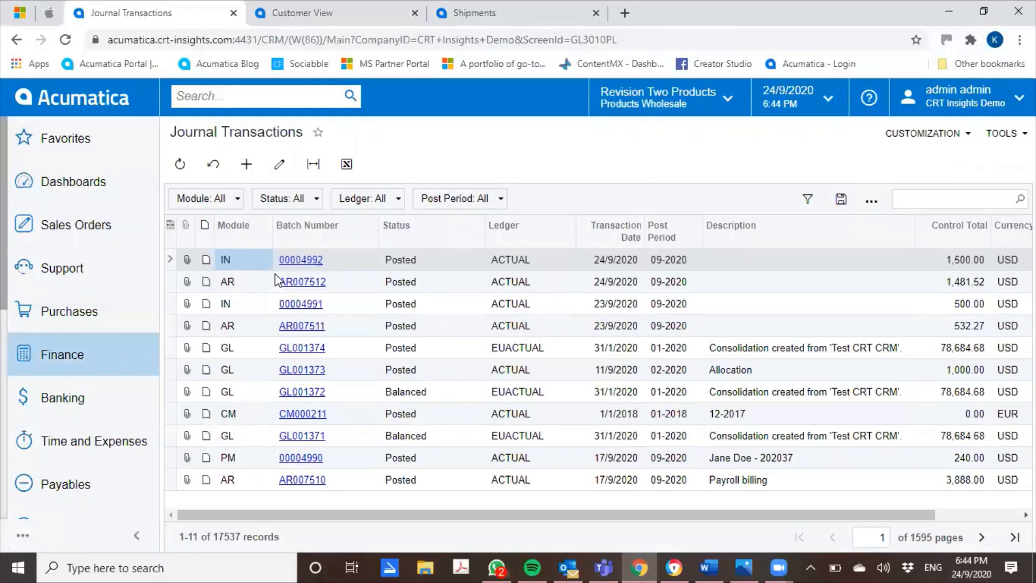
pyautogui.click(311, 261)
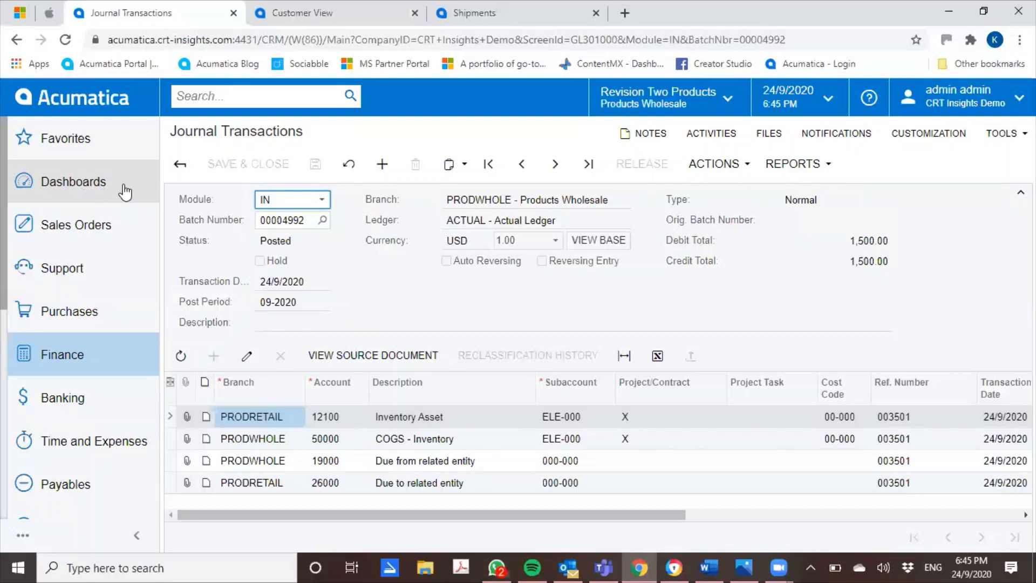
pyautogui.click(180, 168)
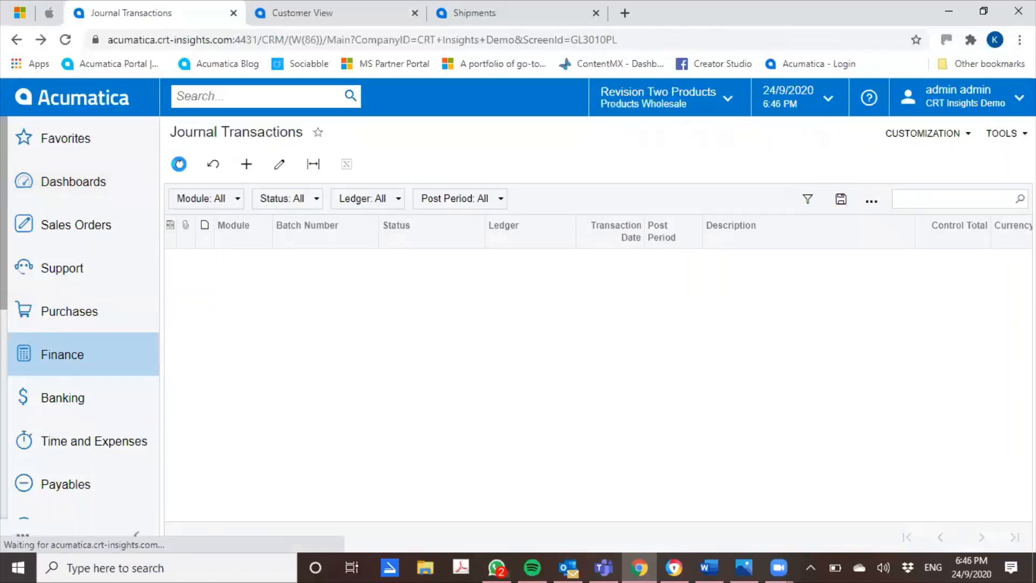